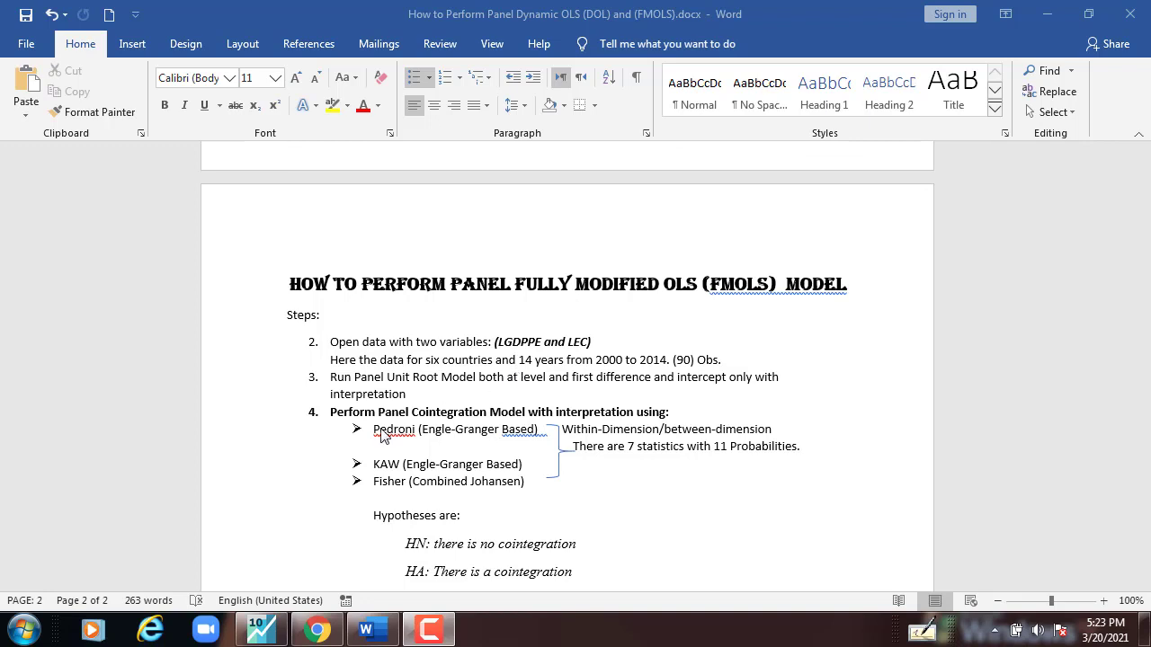
- Apply the 1) 2) 3) number format to the FMOLS steps list and restart its first item at 1)
{"action": "left_click", "coordinate": [315, 343]}
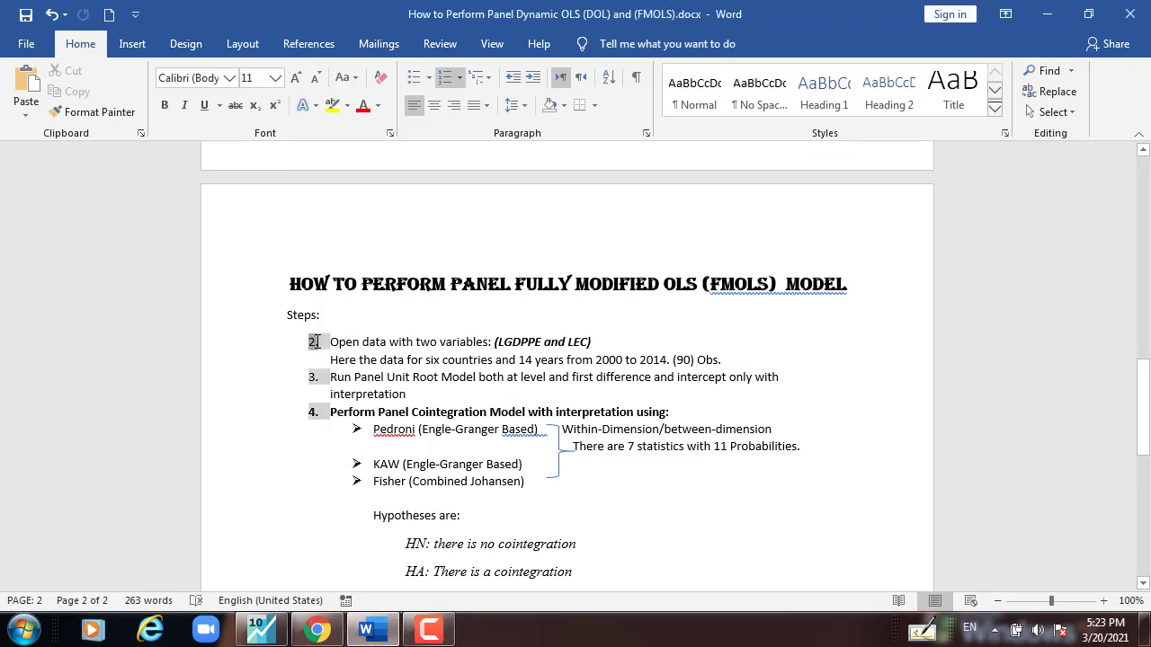
{"action": "left_click", "coordinate": [459, 79]}
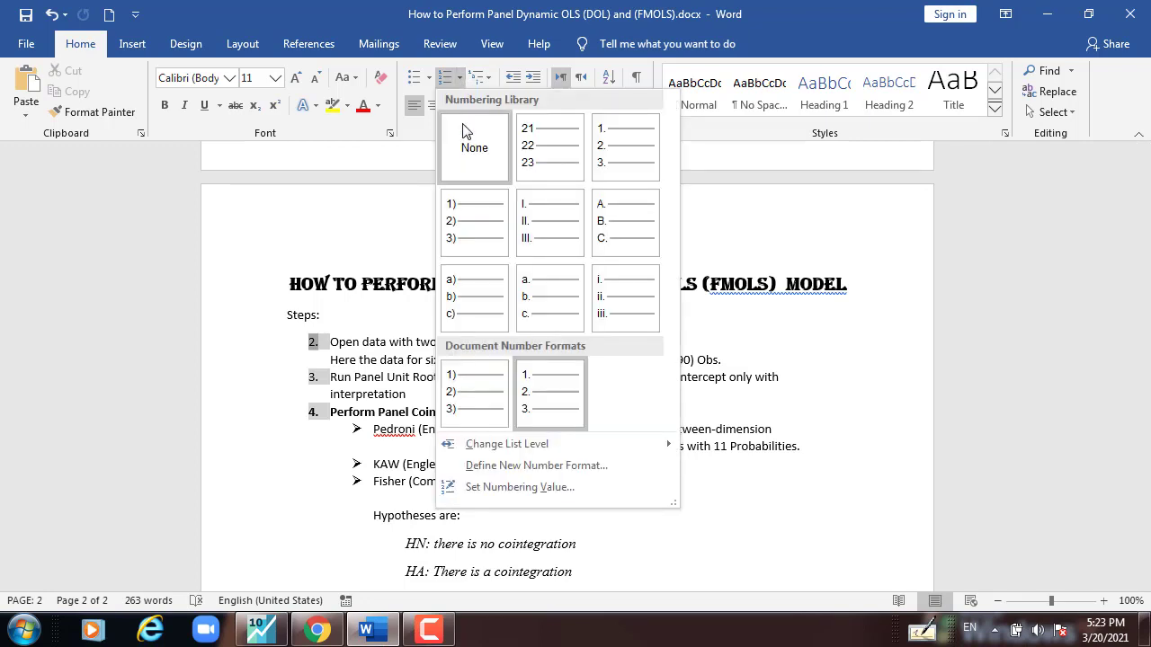
{"action": "left_click", "coordinate": [459, 214]}
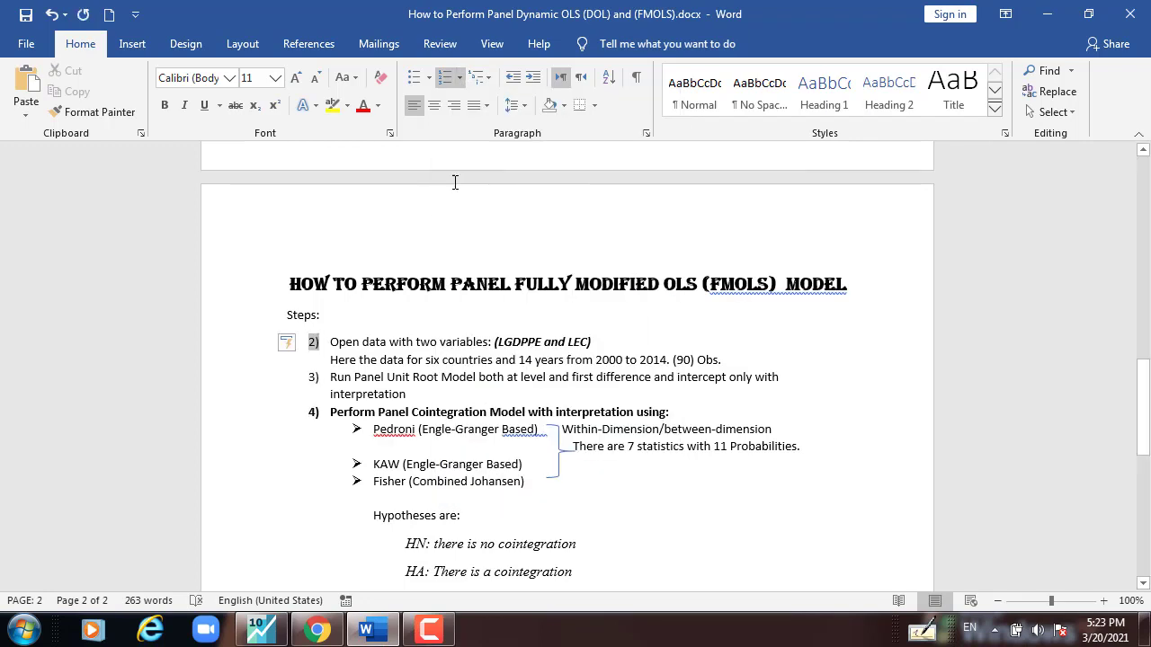
{"action": "left_click", "coordinate": [445, 79]}
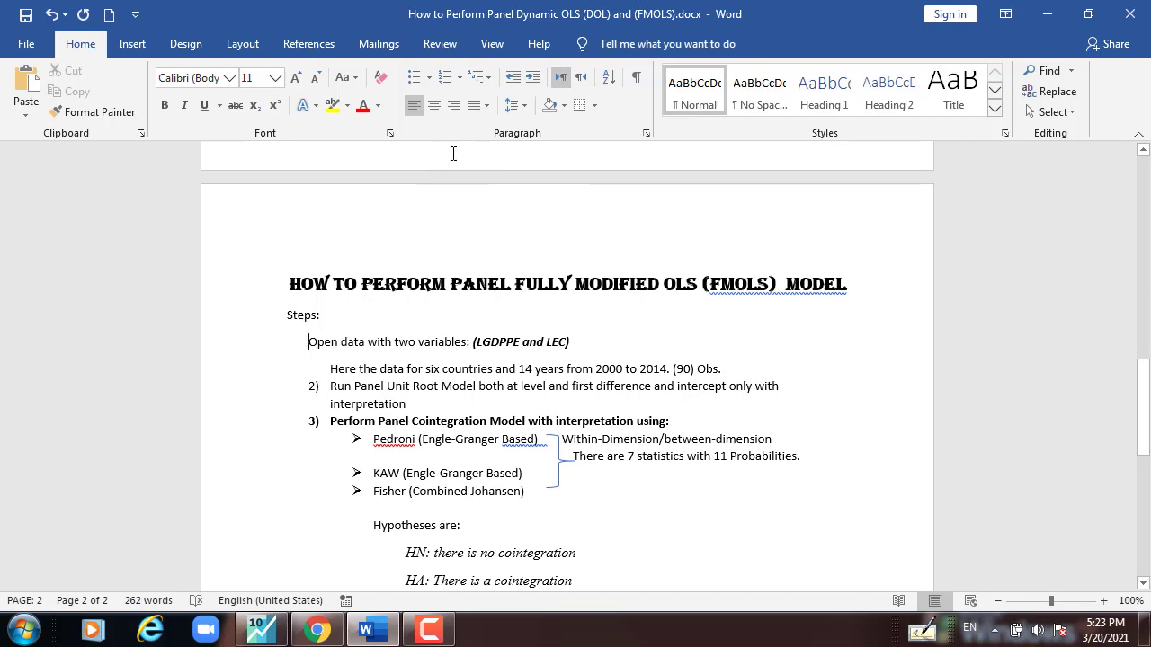
{"action": "left_click", "coordinate": [439, 79]}
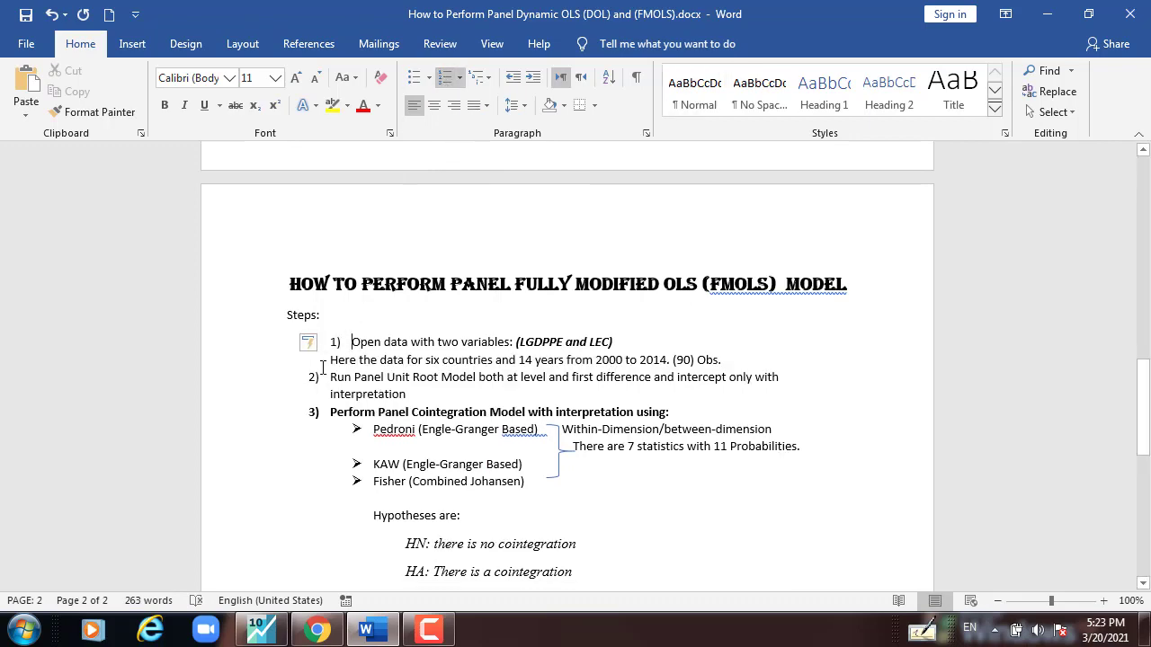
- Reapply the 1) 2) 3) numbering to the Panel Unit Root and Panel Cointegration items of the steps list
{"action": "left_click", "coordinate": [458, 78]}
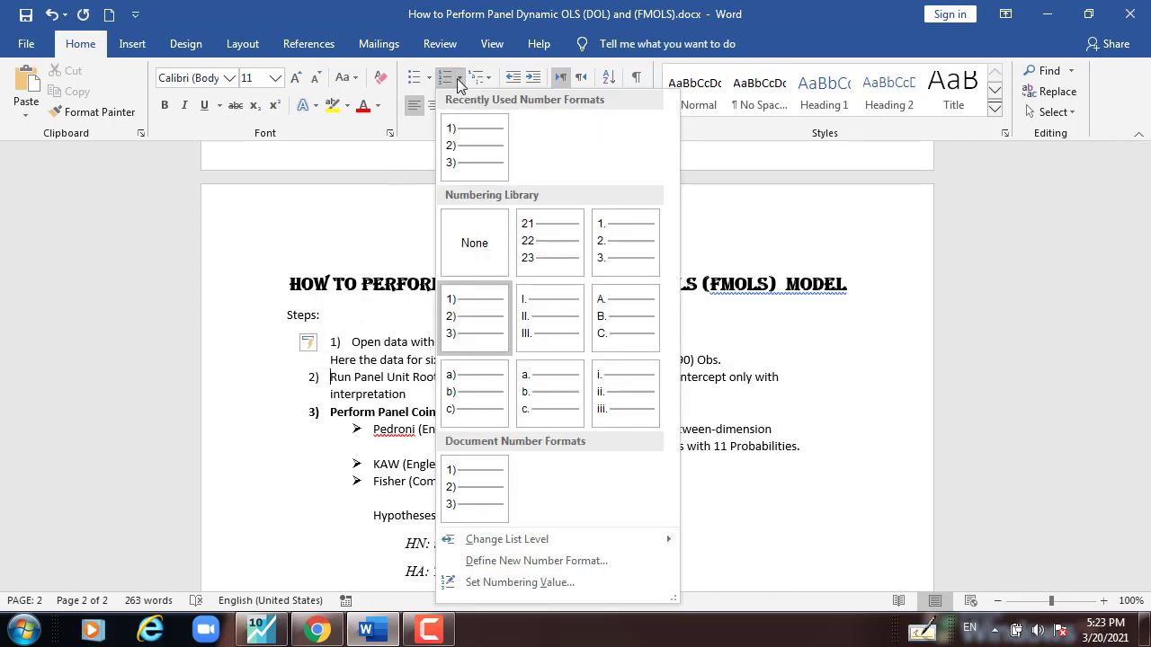
{"action": "left_click", "coordinate": [477, 167]}
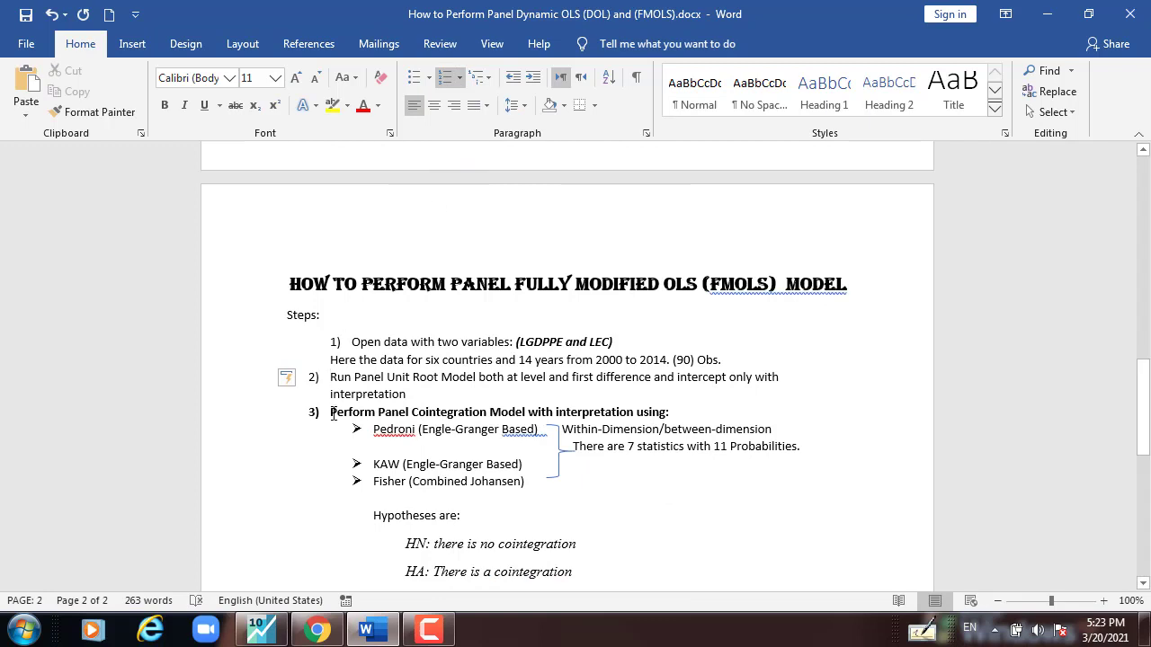
{"action": "left_click", "coordinate": [448, 82]}
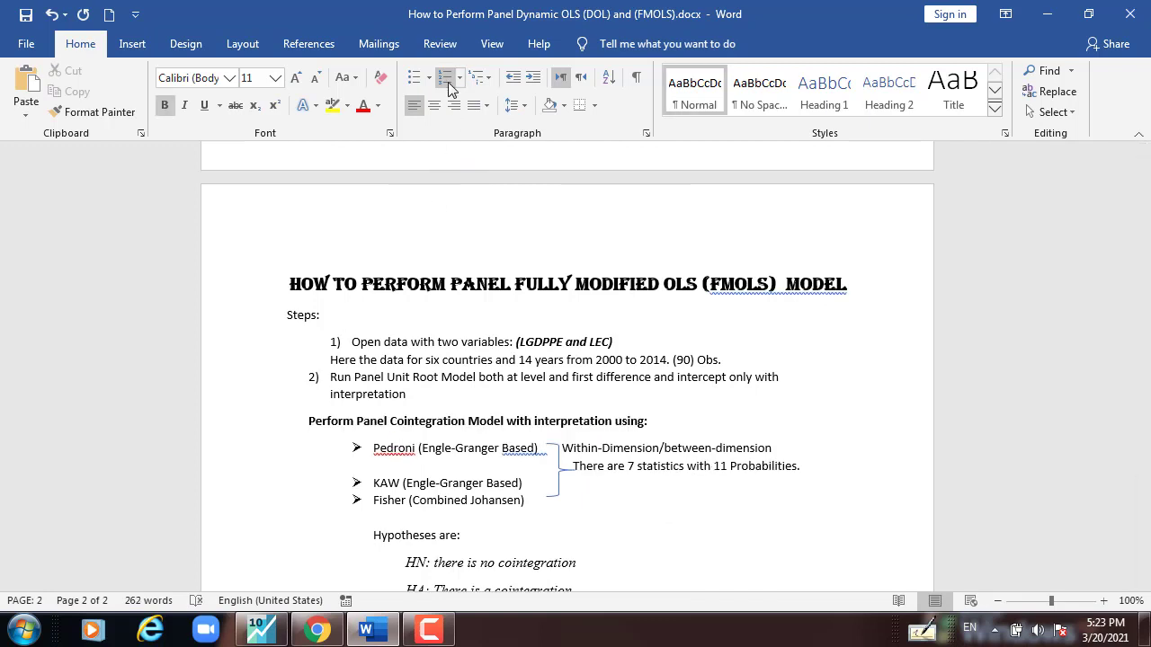
{"action": "left_click", "coordinate": [448, 82]}
{"action": "left_click", "coordinate": [321, 340]}
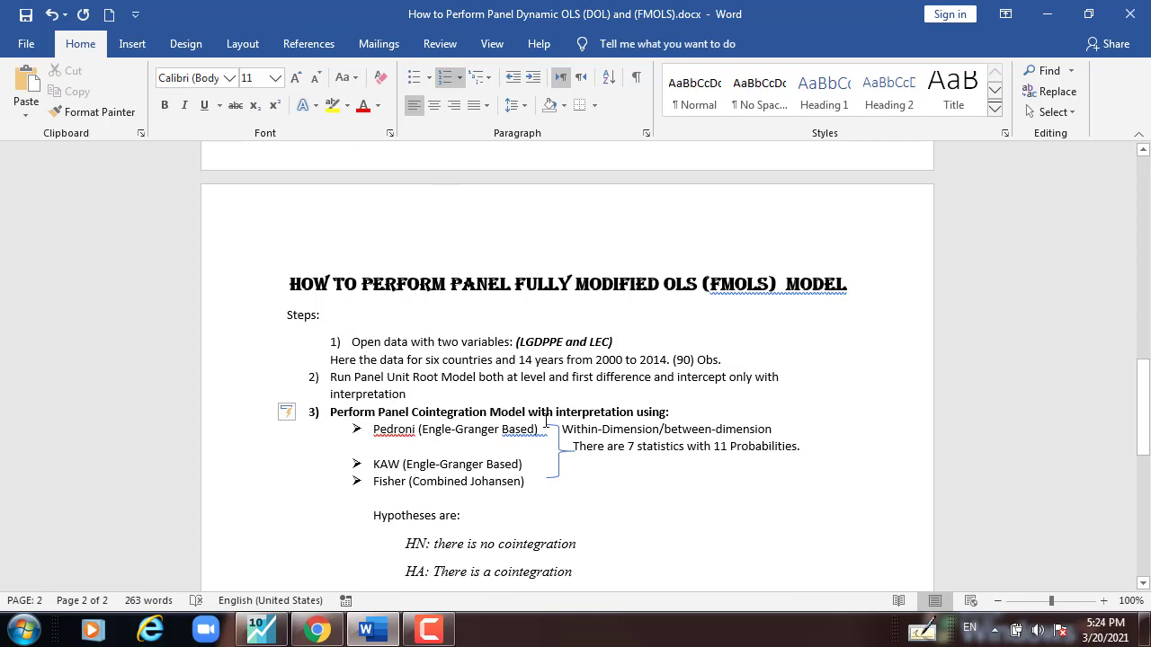
- Correct "KAW" to "KAo" in the list of cointegration tests
{"action": "left_click", "coordinate": [699, 394]}
{"action": "left_click_drag", "start_coordinate": [396, 466], "coordinate": [393, 467]}
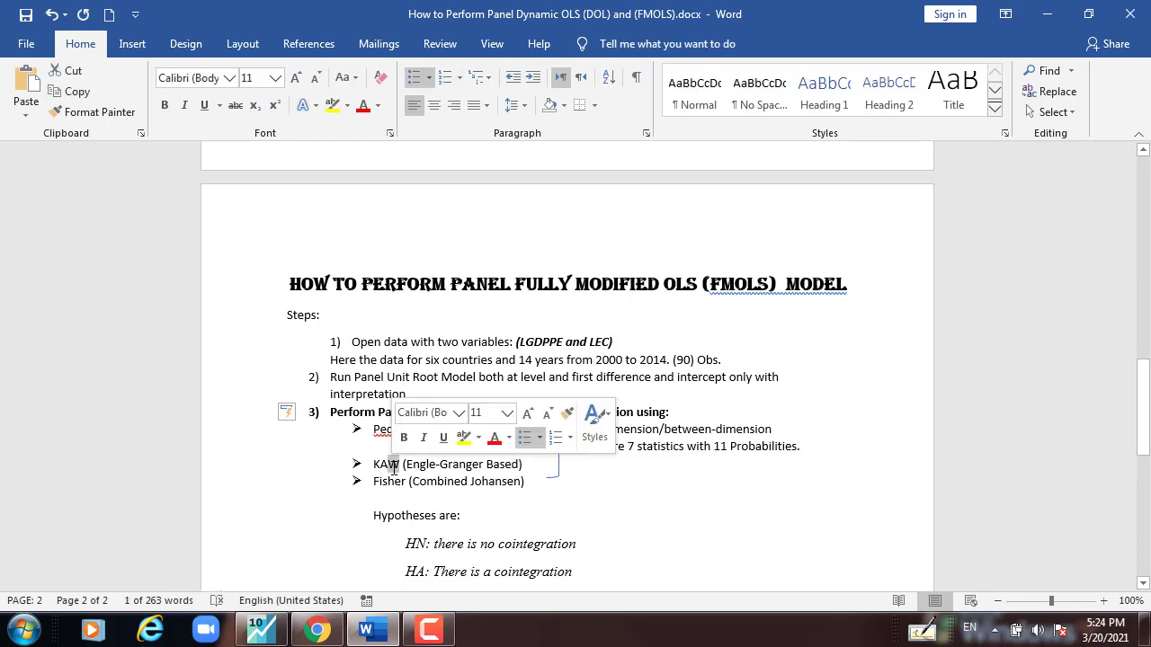
{"action": "type", "text": "o"}
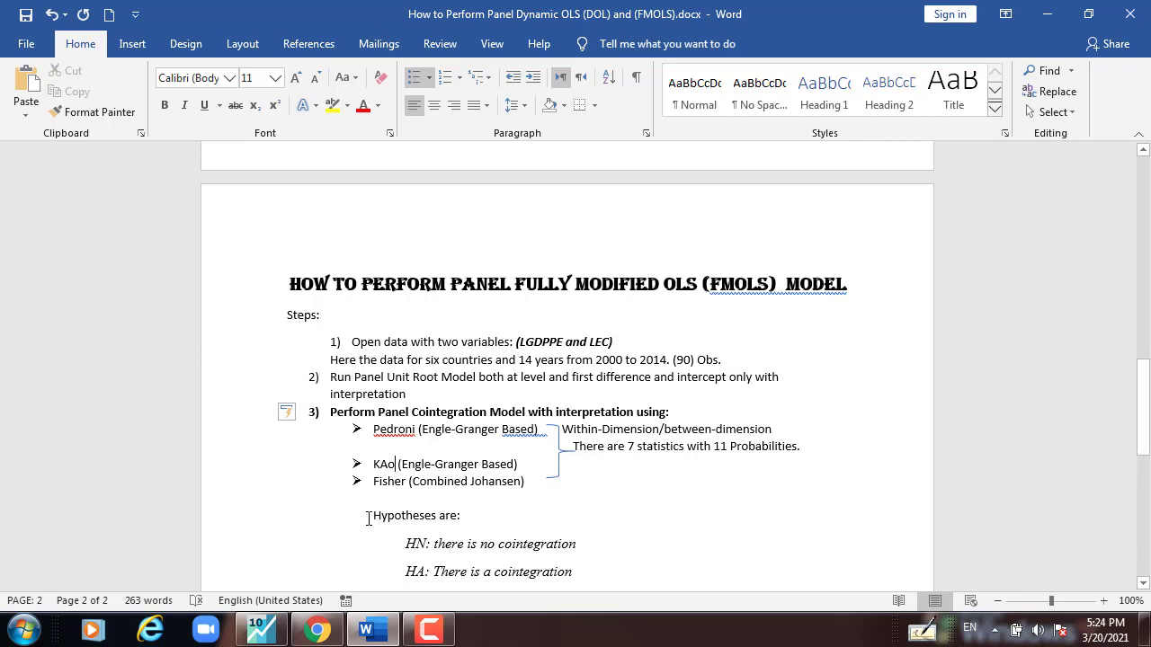
- Replace the last word of the second trend specification bullet so that it reads "Individual intercept and Individual rend"
{"action": "left_click_drag", "start_coordinate": [373, 517], "coordinate": [480, 516]}
{"action": "scroll", "coordinate": [637, 503], "scroll_direction": "down", "scroll_amount": 3}
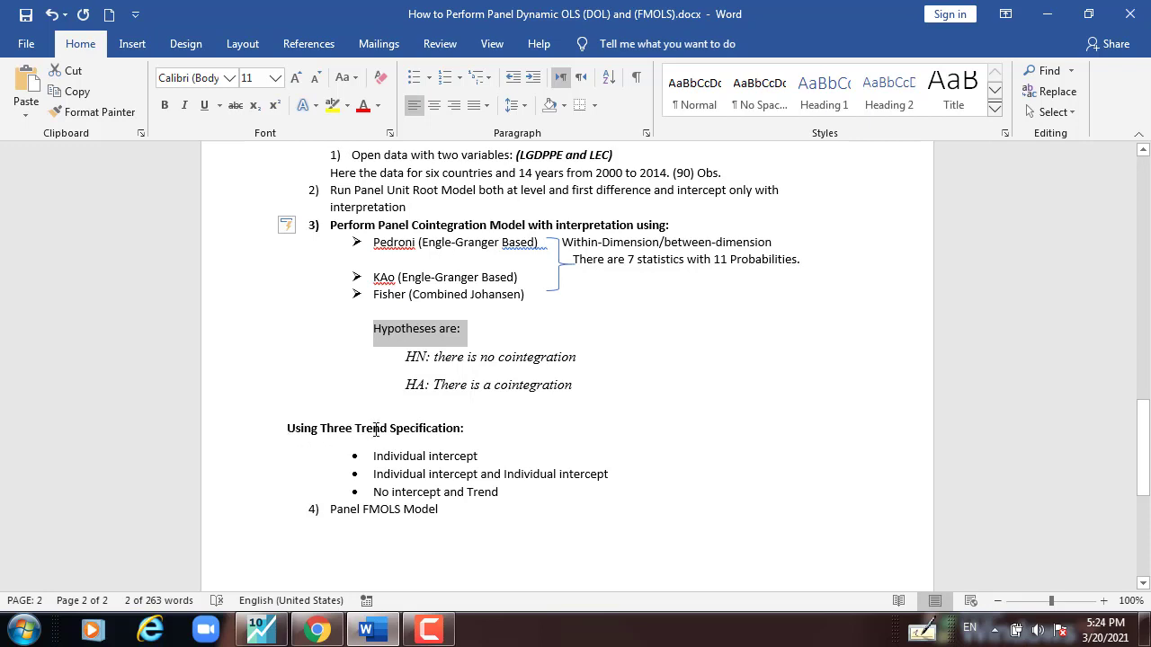
{"action": "triple_click", "coordinate": [435, 457]}
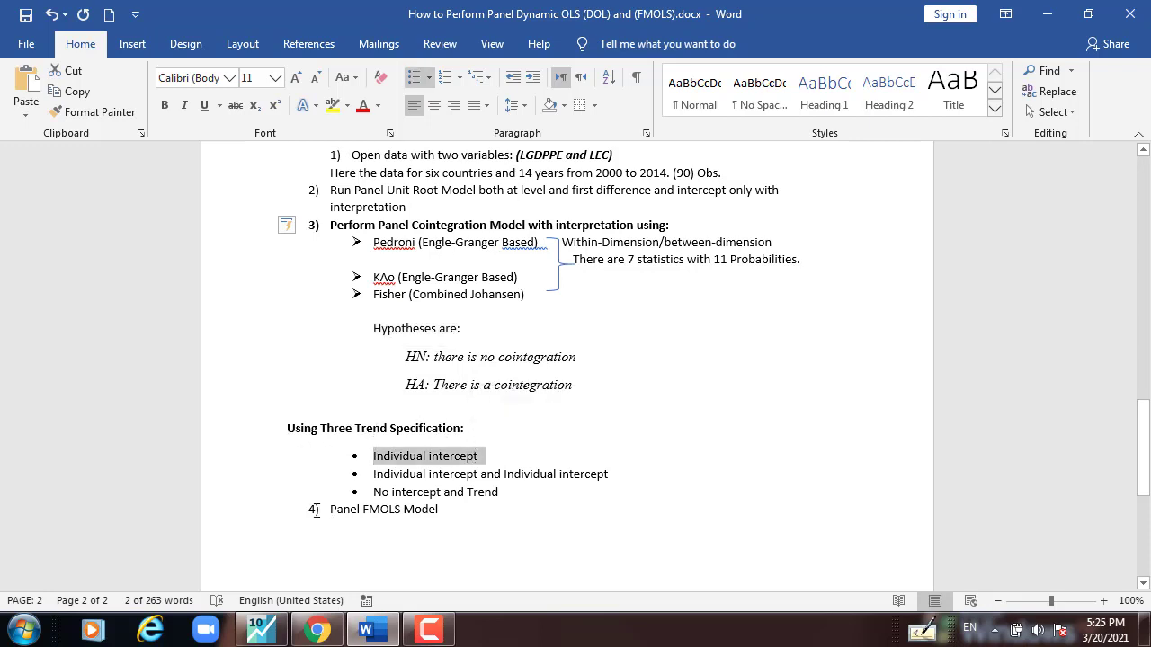
{"action": "left_click_drag", "start_coordinate": [377, 473], "coordinate": [478, 473]}
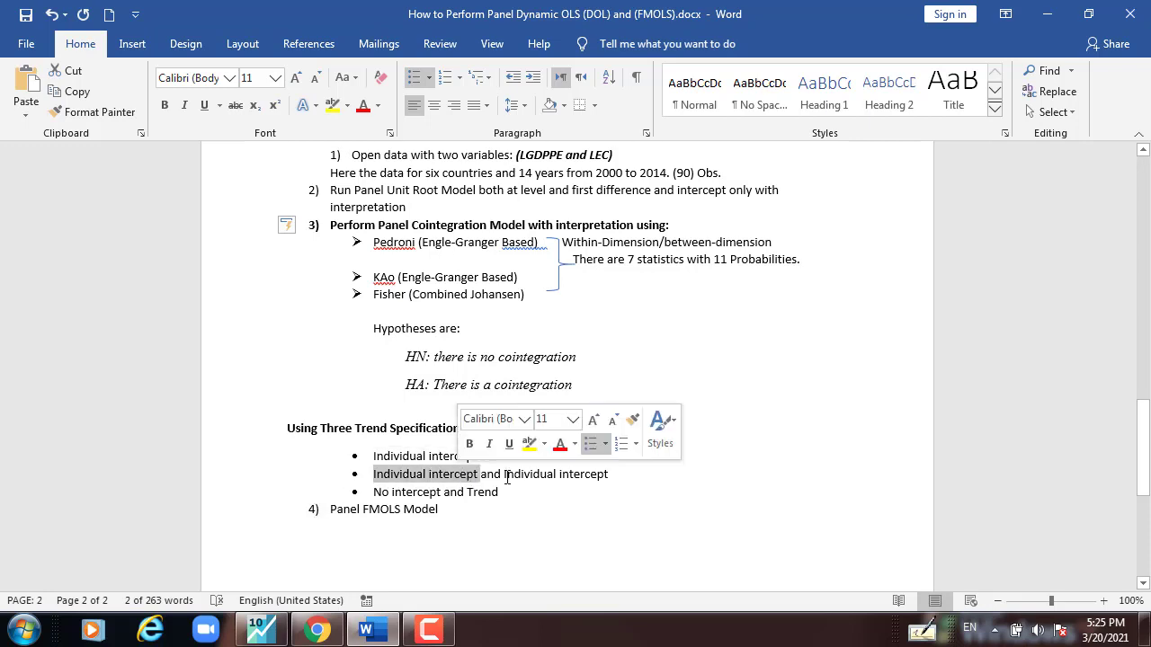
{"action": "left_click", "coordinate": [557, 475]}
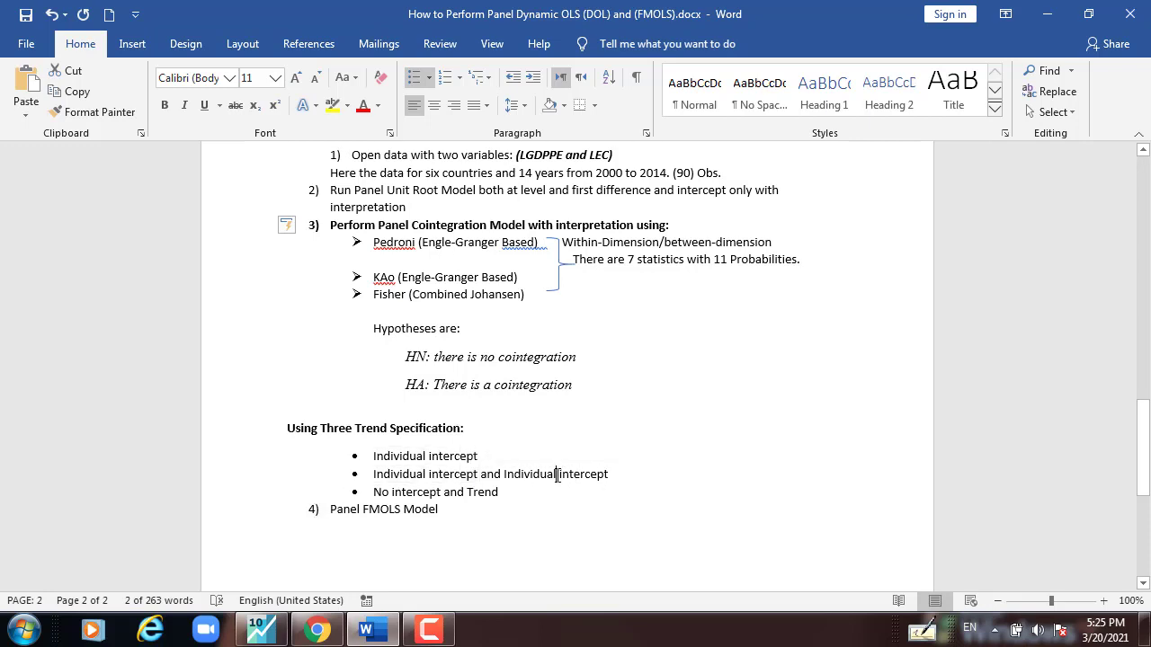
{"action": "left_click_drag", "start_coordinate": [558, 475], "coordinate": [590, 474]}
{"action": "key", "text": "End"}
{"action": "key", "text": "shift+Down"}
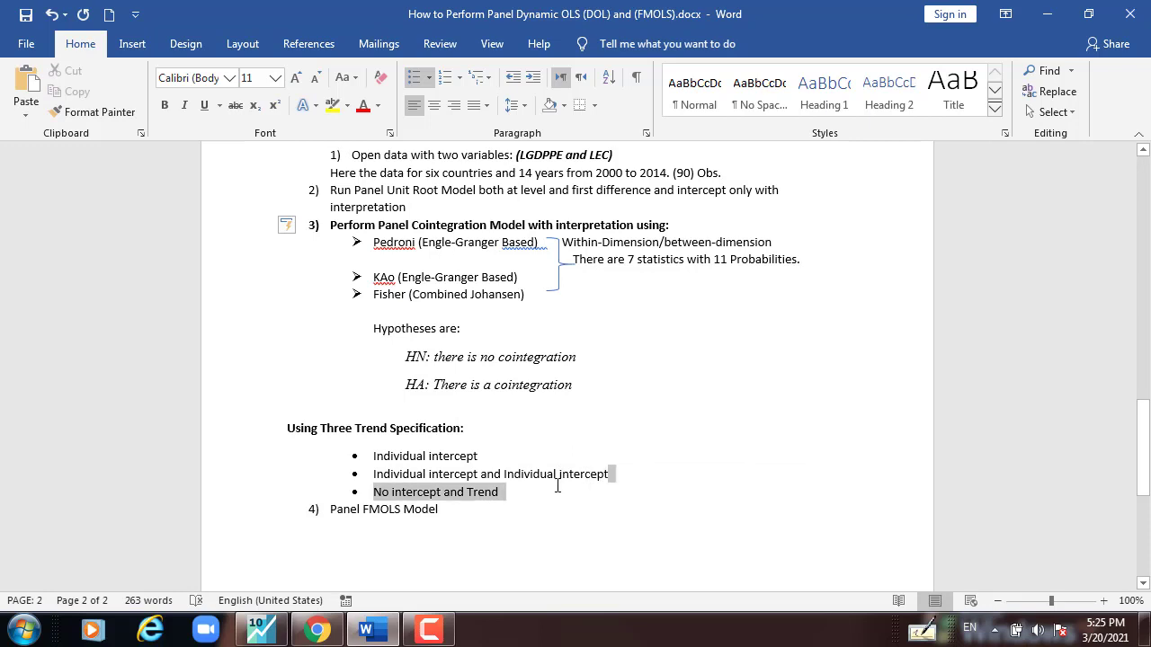
{"action": "double_click", "coordinate": [557, 474]}
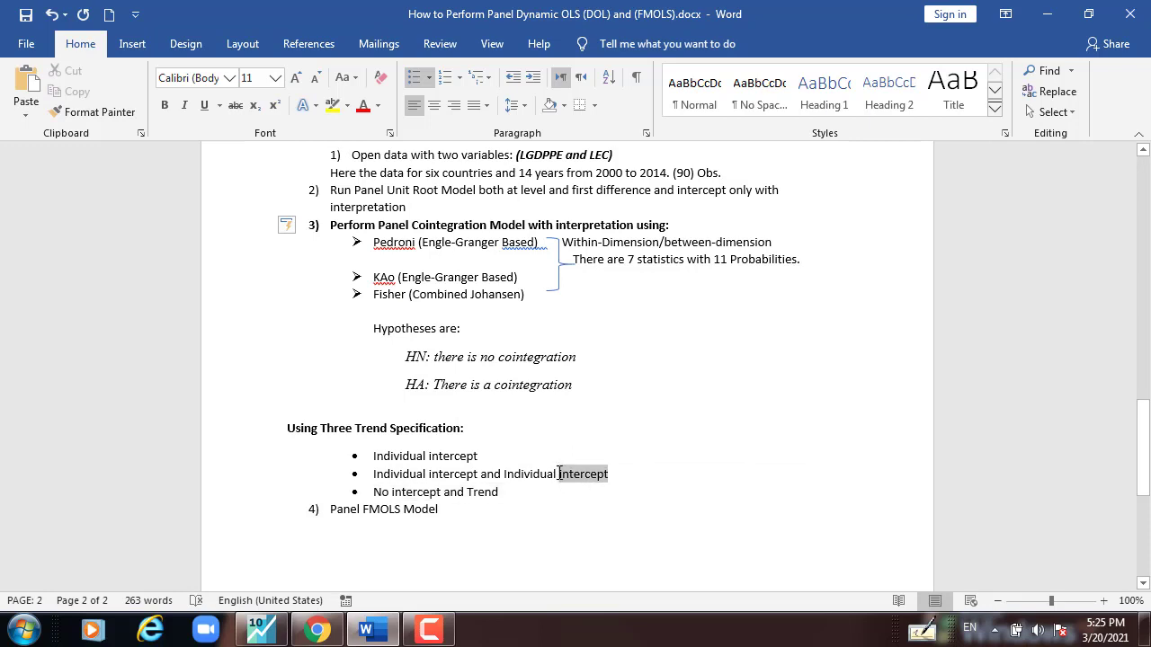
{"action": "type", "text": "r"}
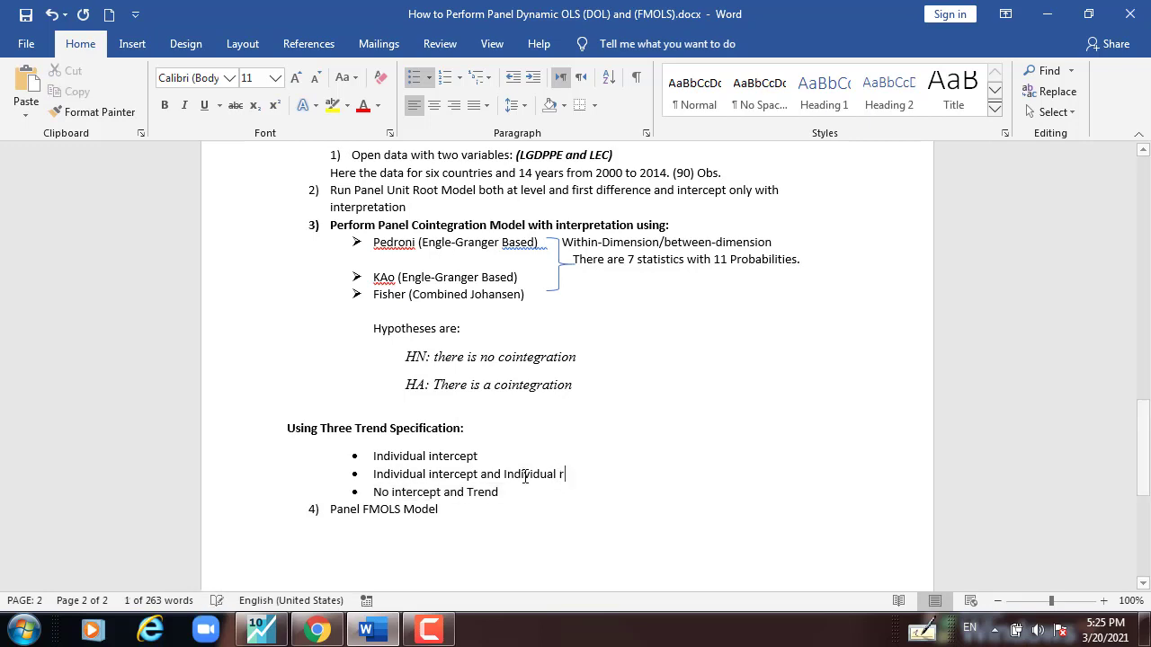
{"action": "type", "text": "end"}
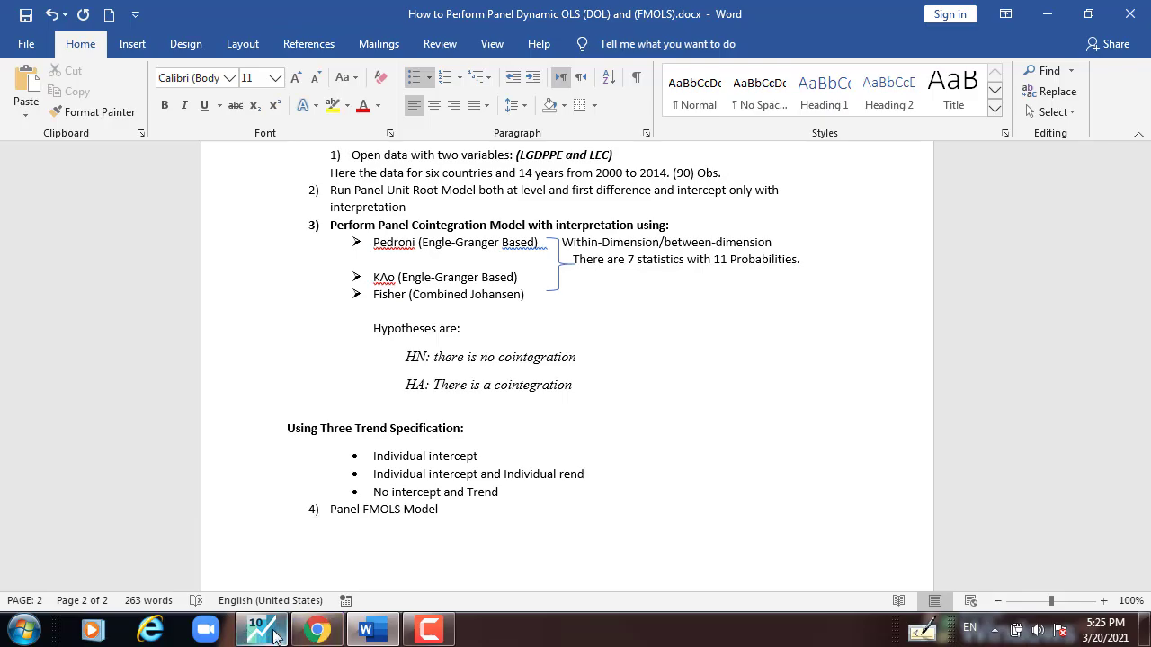
- Switch to EViews, close the untitled group with deletion, and clear the series selection in the workfile
{"action": "left_click", "coordinate": [258, 632]}
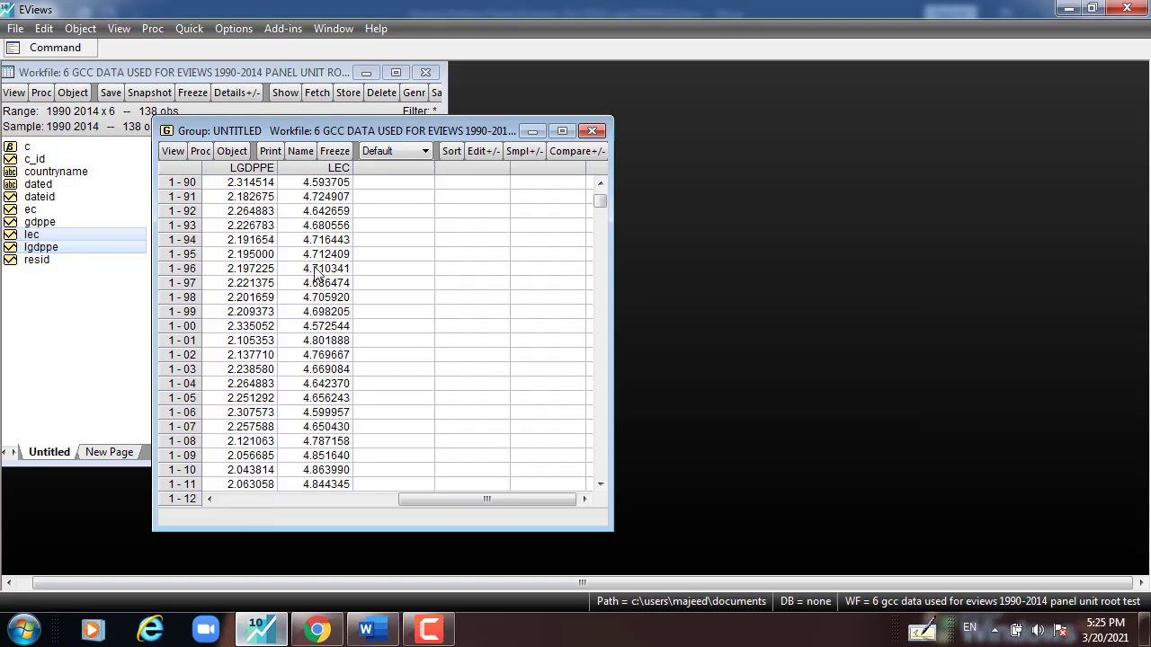
{"action": "left_click", "coordinate": [591, 130]}
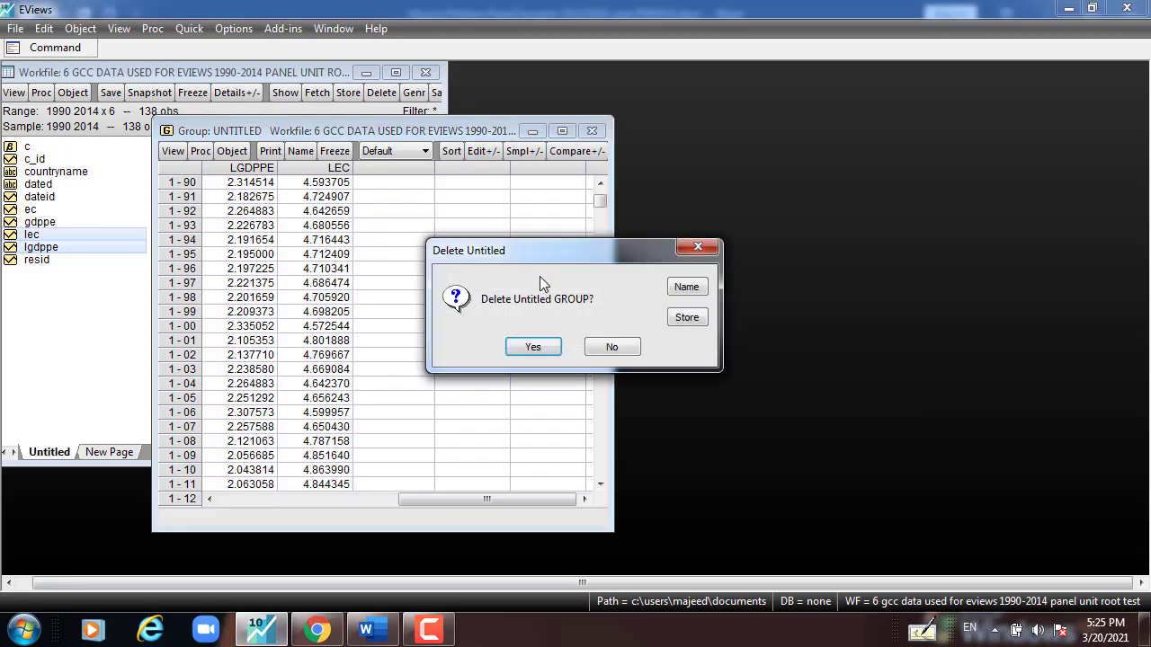
{"action": "left_click", "coordinate": [533, 349]}
{"action": "left_click", "coordinate": [160, 212]}
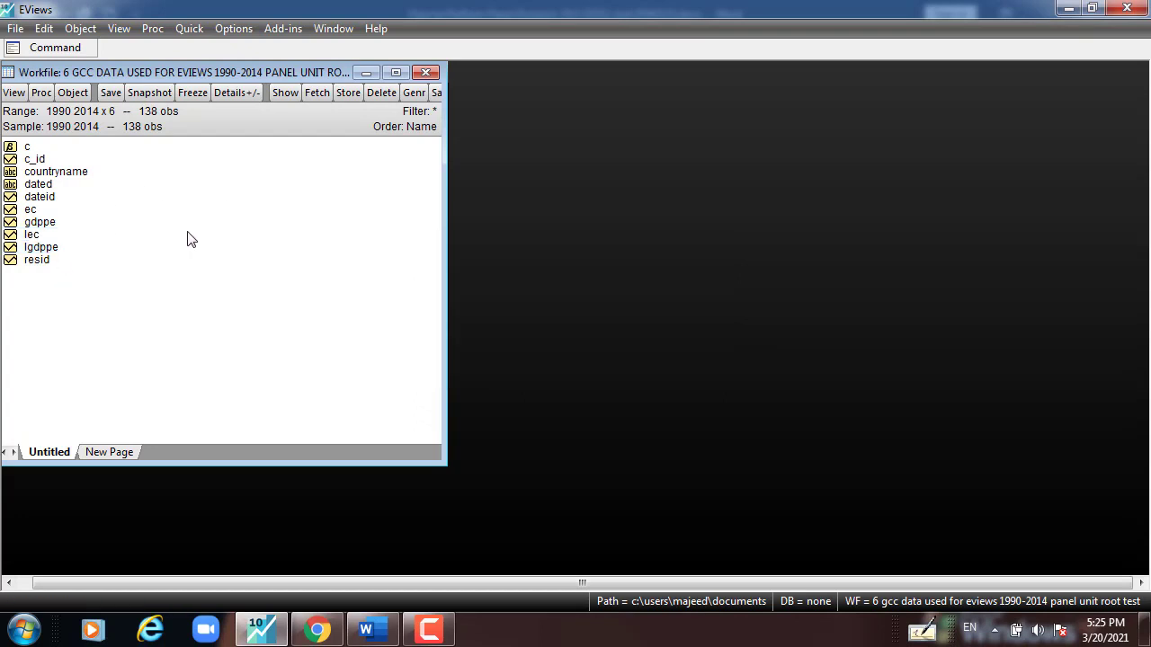
- Open c_id, countryname, dated, lgdppe and lec together as a group and widen its window to show all columns
{"action": "left_click", "coordinate": [43, 160]}
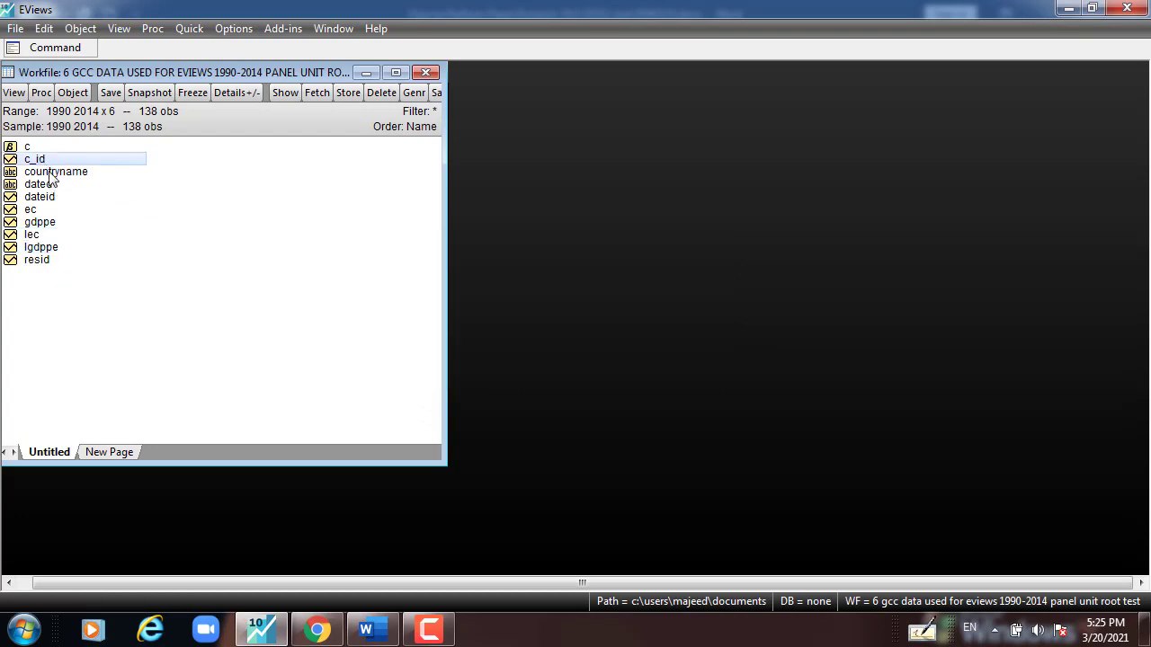
{"action": "left_click", "coordinate": [52, 172], "text": "ctrl"}
{"action": "left_click", "coordinate": [45, 185], "text": "ctrl"}
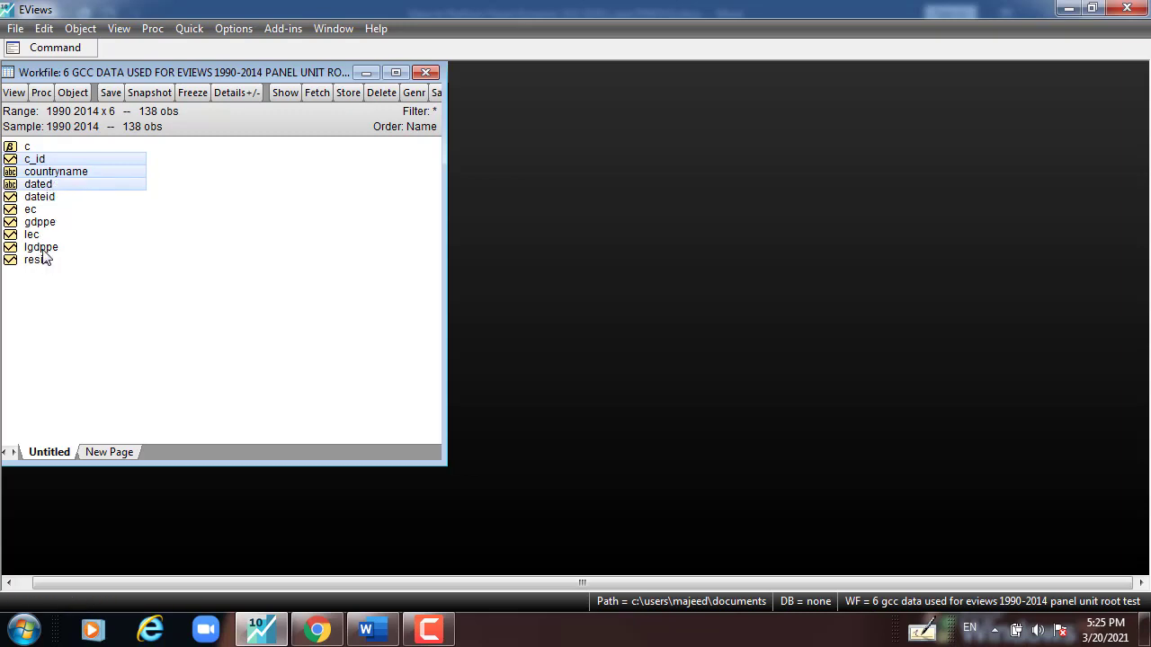
{"action": "left_click", "coordinate": [43, 248], "text": "ctrl"}
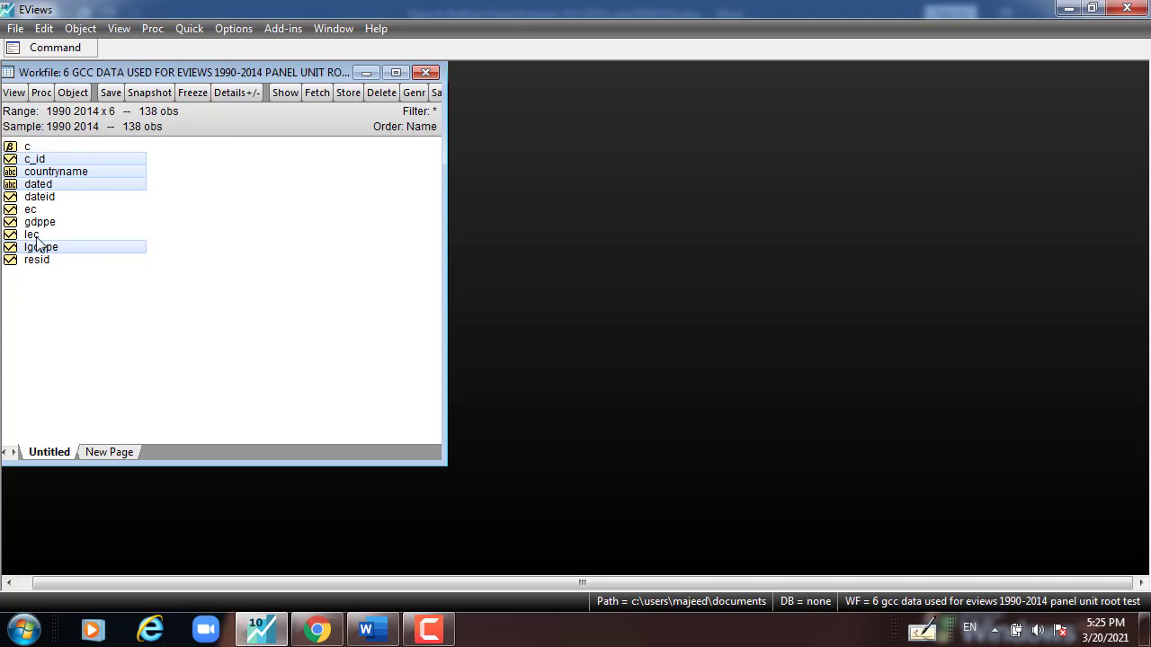
{"action": "left_click", "coordinate": [32, 235], "text": "ctrl"}
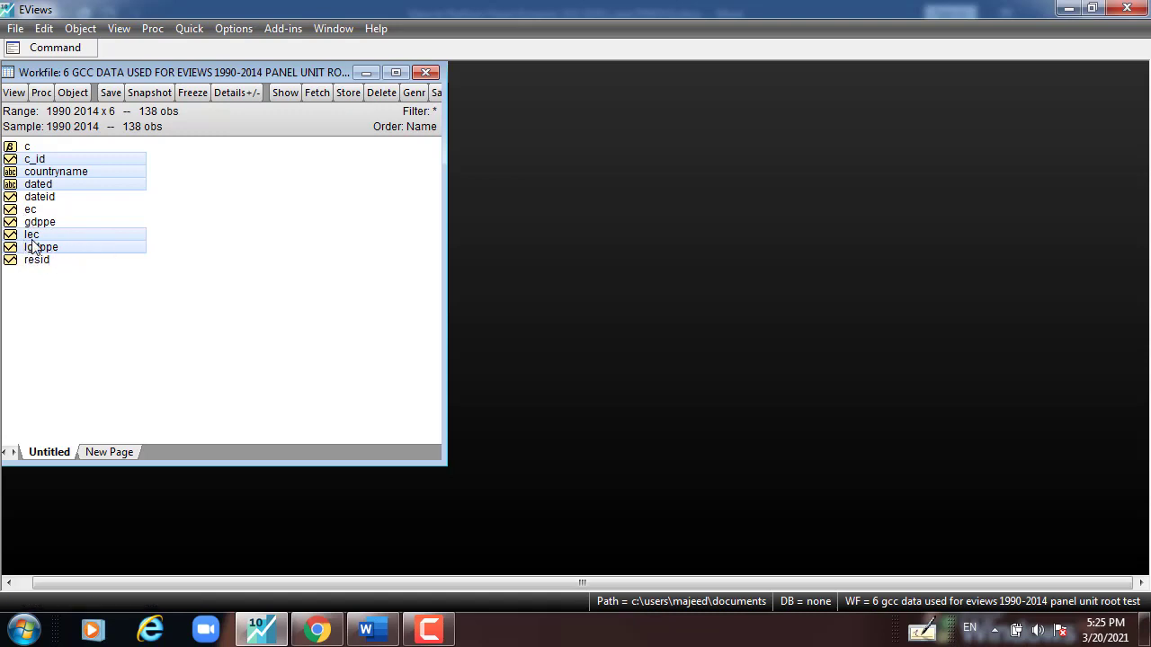
{"action": "right_click", "coordinate": [96, 192]}
{"action": "mouse_move", "coordinate": [140, 198]}
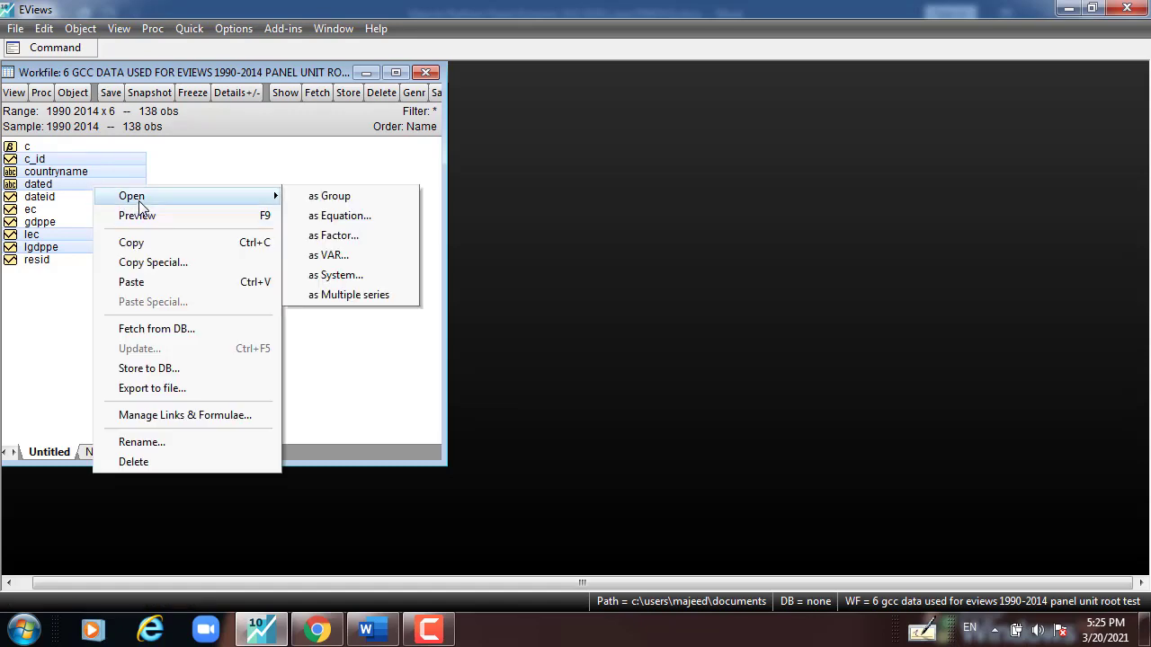
{"action": "left_click", "coordinate": [325, 198]}
{"action": "left_click_drag", "start_coordinate": [584, 157], "coordinate": [179, 68]}
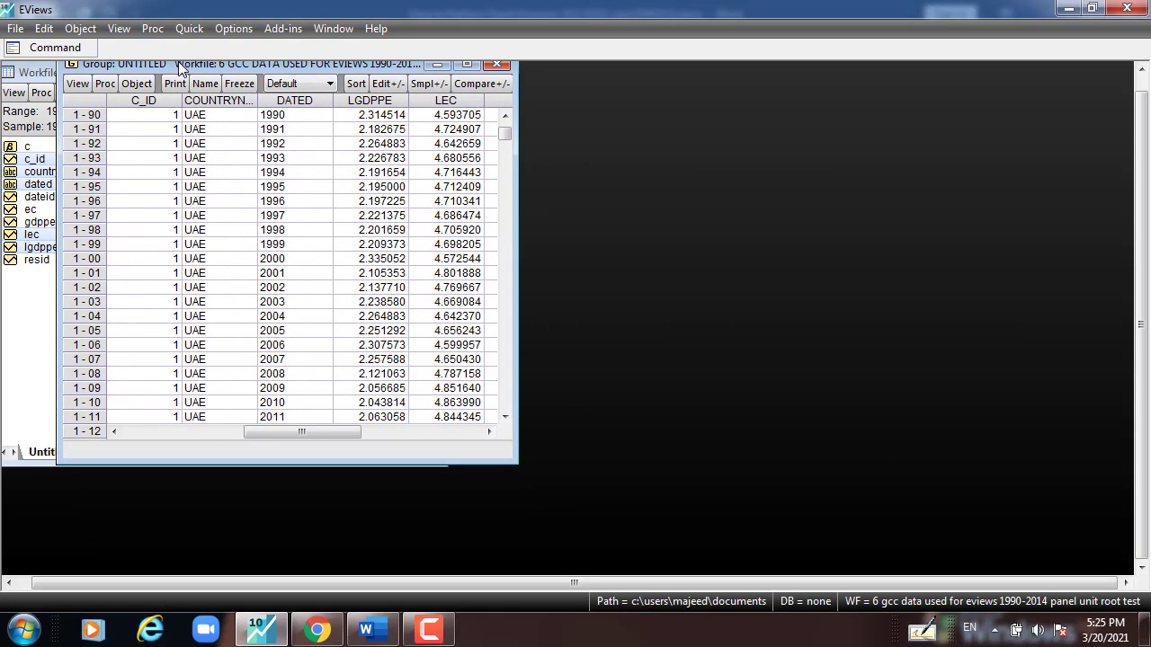
{"action": "left_click_drag", "start_coordinate": [516, 170], "coordinate": [775, 168]}
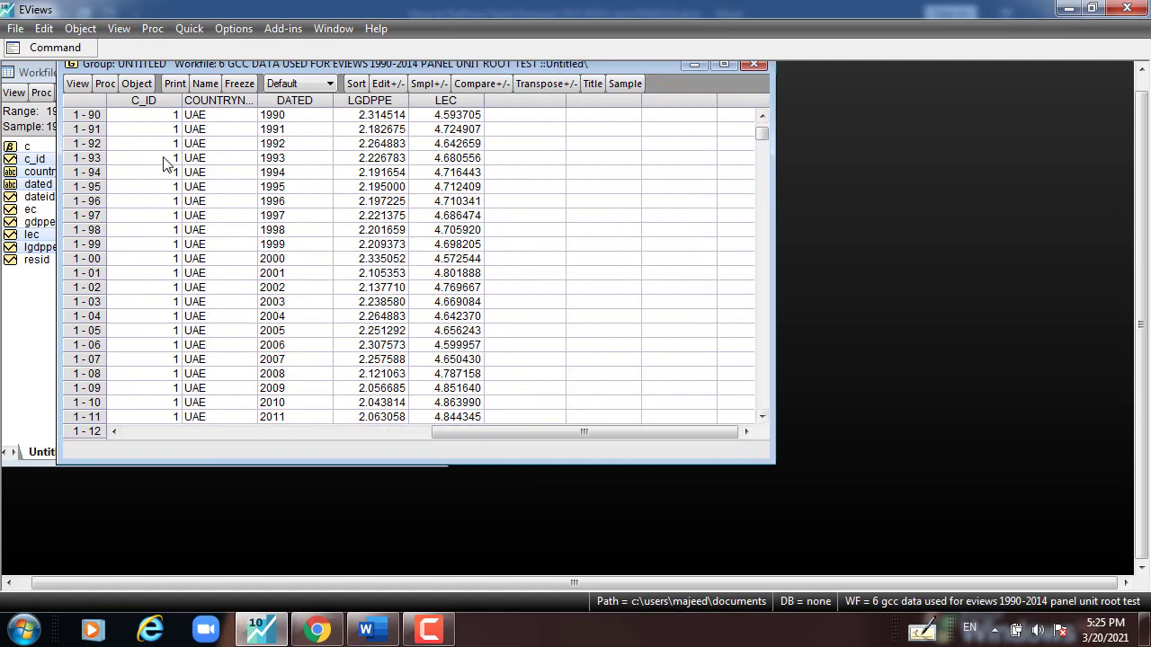
- Examine the C_ID, COUNTRYNAME and DATED columns of the group for the UAE rows from 1990 to 2014
{"action": "left_click", "coordinate": [149, 103]}
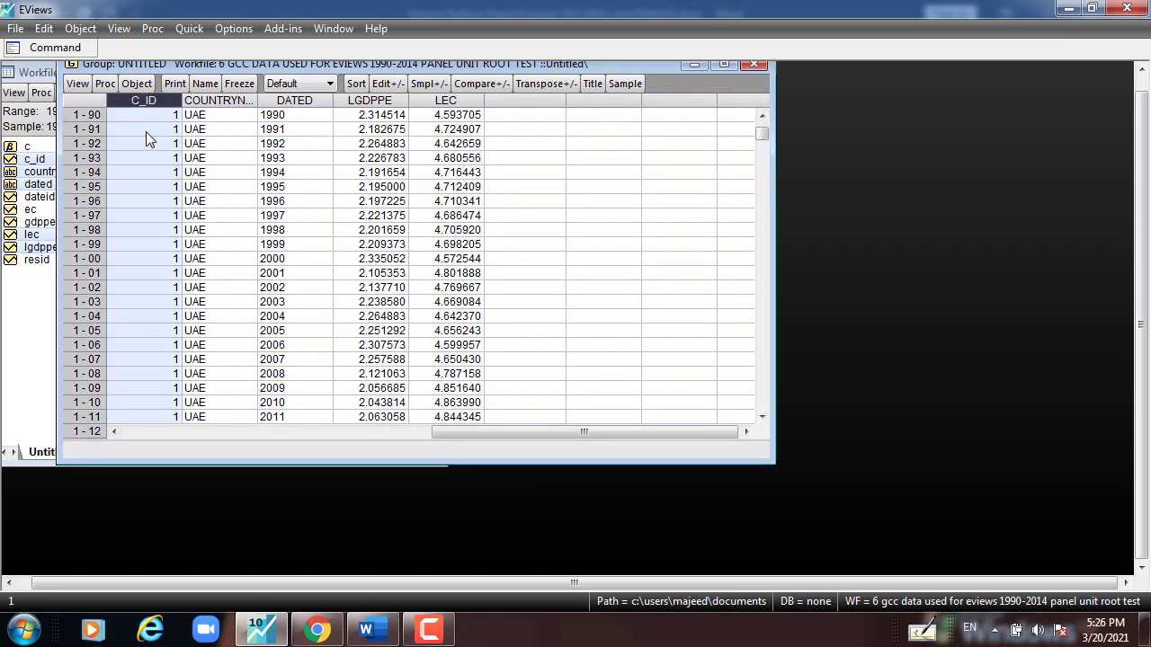
{"action": "left_click", "coordinate": [177, 116]}
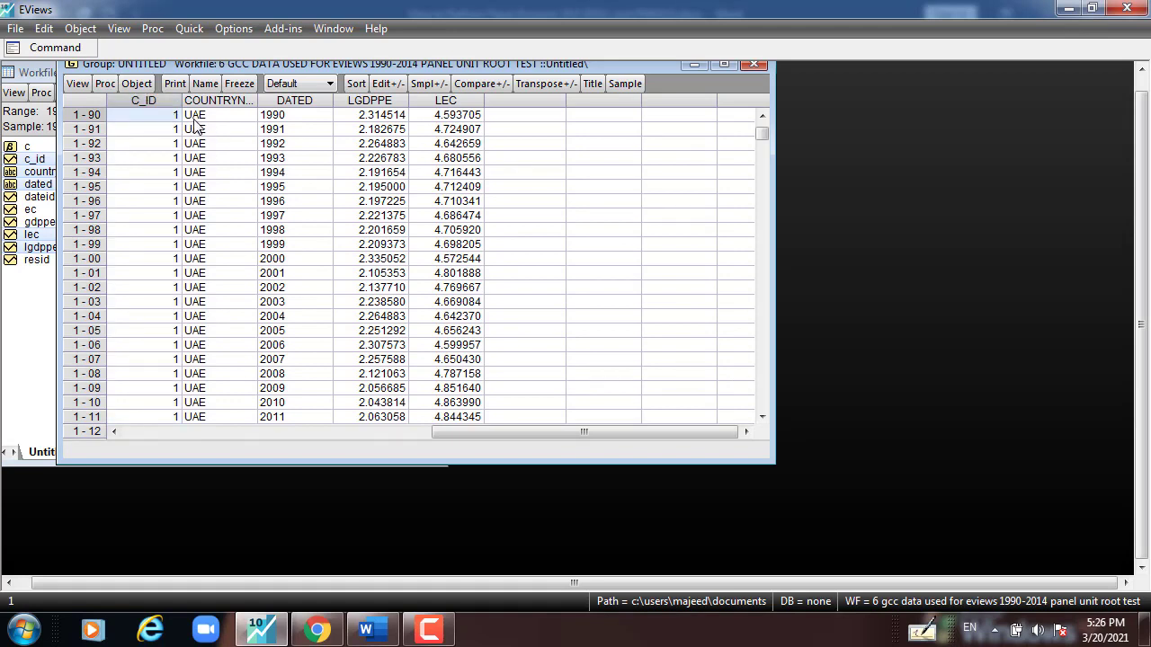
{"action": "left_click", "coordinate": [193, 119]}
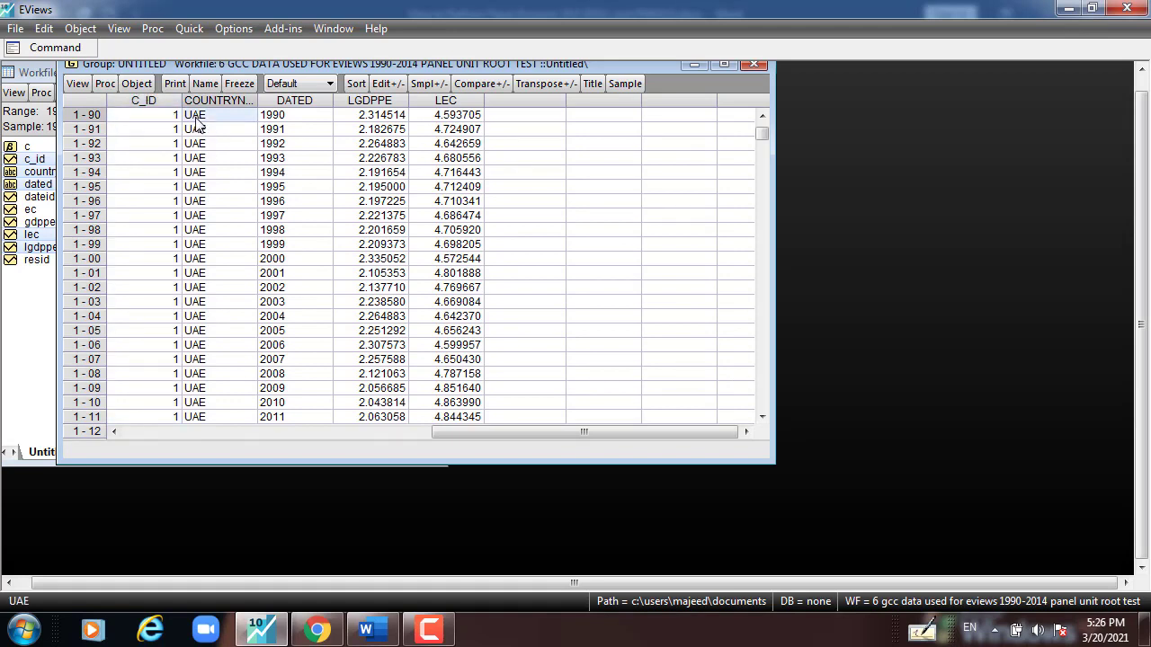
{"action": "left_click", "coordinate": [280, 116]}
{"action": "scroll", "coordinate": [297, 317], "scroll_direction": "down", "scroll_amount": 1}
{"action": "scroll", "coordinate": [298, 409], "scroll_direction": "down", "scroll_amount": 1}
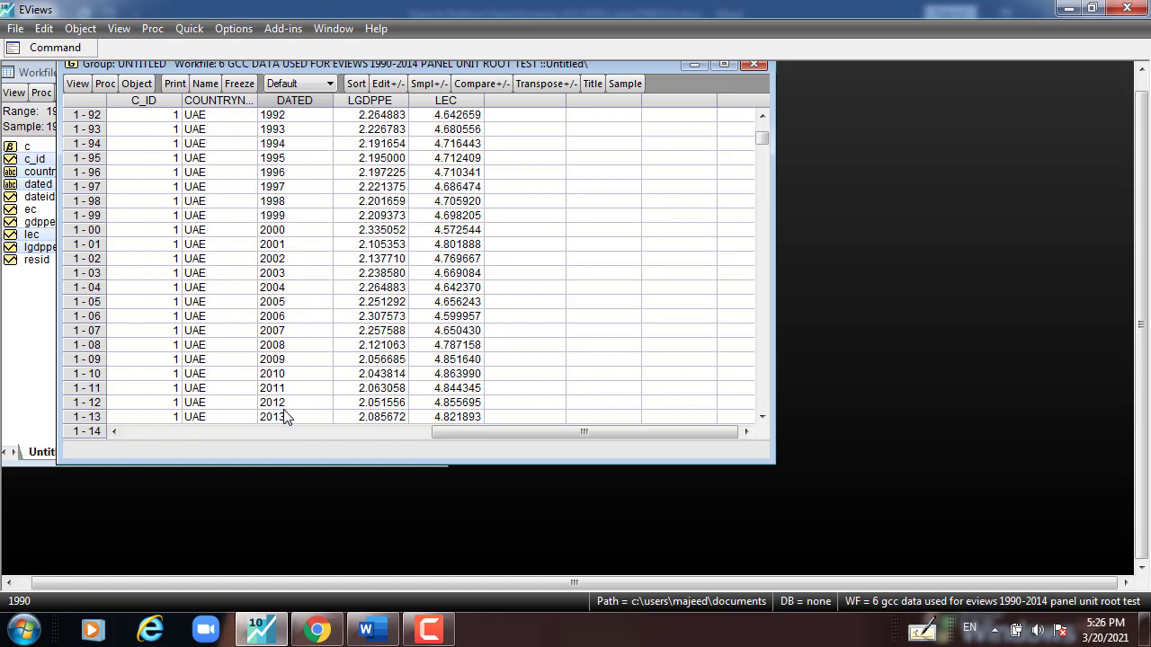
{"action": "scroll", "coordinate": [284, 417], "scroll_direction": "down", "scroll_amount": 1}
{"action": "left_click", "coordinate": [286, 417]}
{"action": "scroll", "coordinate": [309, 388], "scroll_direction": "down", "scroll_amount": 1}
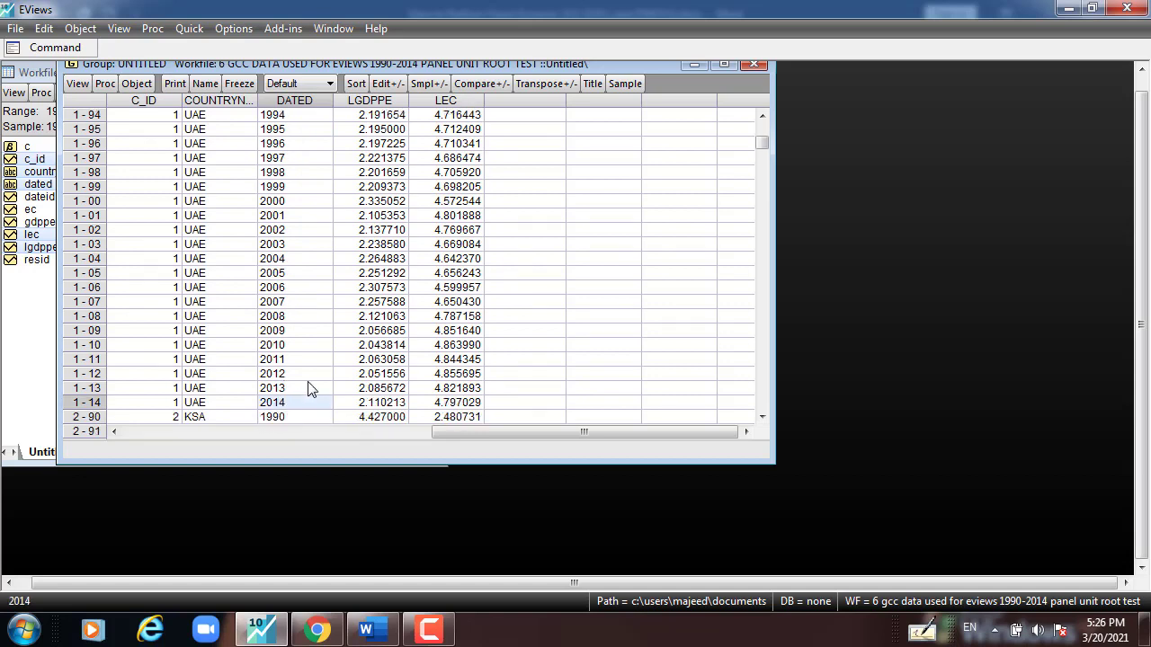
{"action": "scroll", "coordinate": [308, 388], "scroll_direction": "down", "scroll_amount": 2}
- Examine the KSA, Qatar, Oman and kwt rows in the group, then the LGDPPE and LEC columns
{"action": "left_click", "coordinate": [170, 389]}
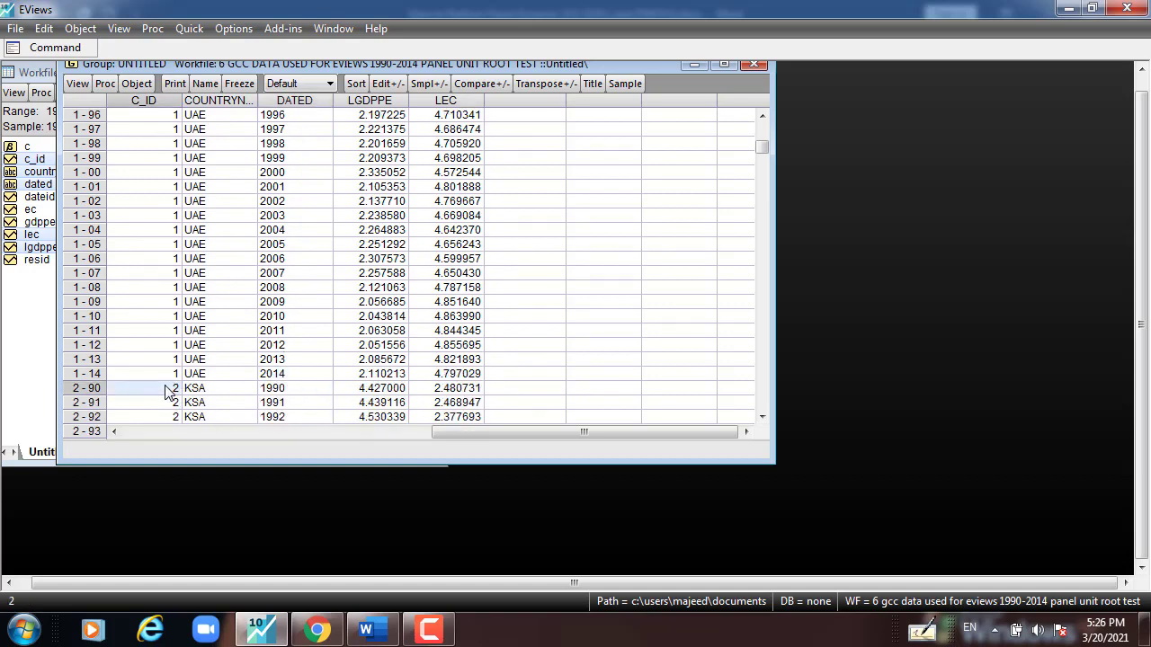
{"action": "left_click", "coordinate": [194, 391]}
{"action": "left_click", "coordinate": [267, 388]}
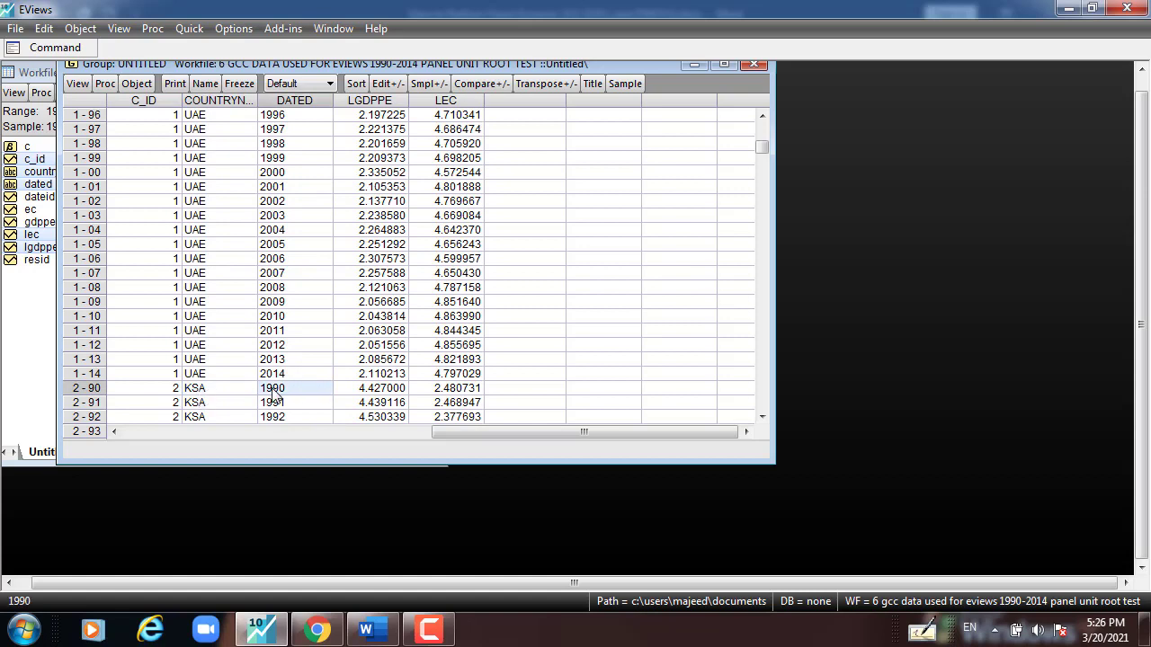
{"action": "scroll", "coordinate": [269, 386], "scroll_direction": "down", "scroll_amount": 5}
{"action": "scroll", "coordinate": [268, 379], "scroll_direction": "down", "scroll_amount": 4}
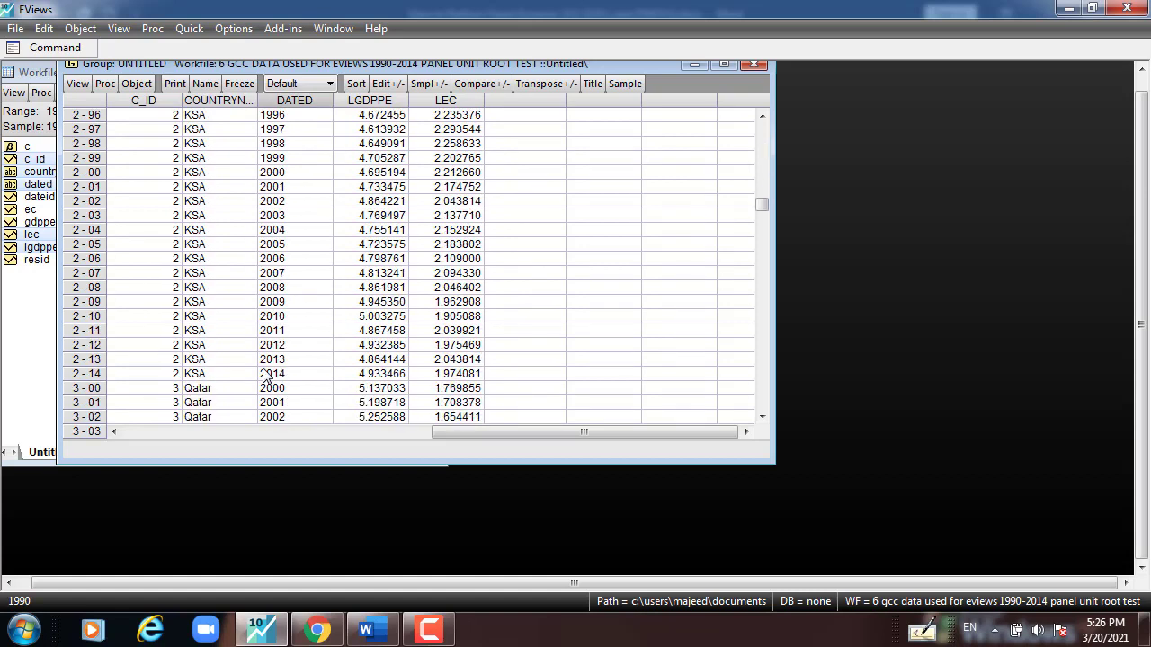
{"action": "left_click", "coordinate": [271, 374]}
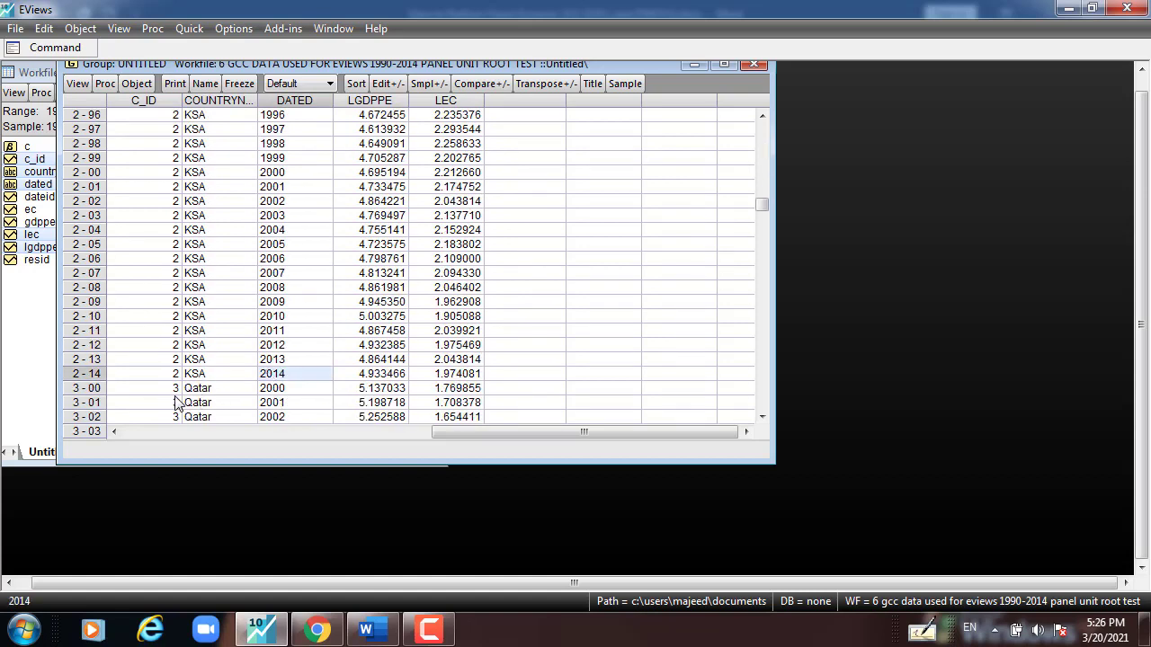
{"action": "left_click", "coordinate": [210, 389]}
{"action": "scroll", "coordinate": [206, 380], "scroll_direction": "down", "scroll_amount": 3}
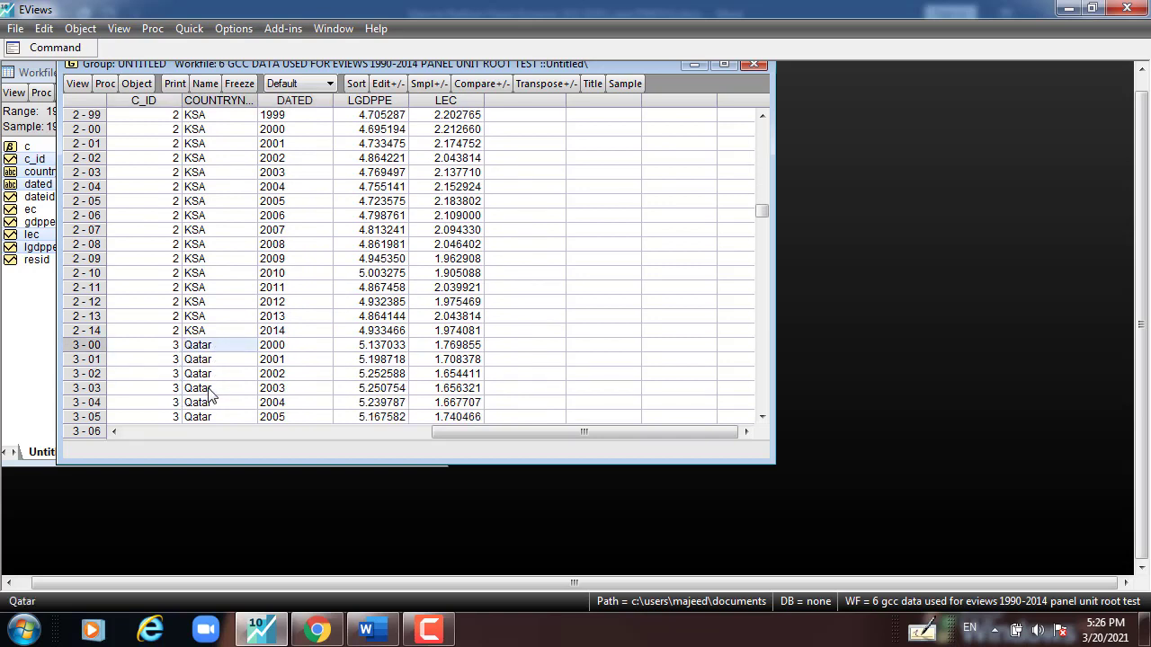
{"action": "scroll", "coordinate": [206, 379], "scroll_direction": "down", "scroll_amount": 5}
{"action": "left_click", "coordinate": [171, 330]}
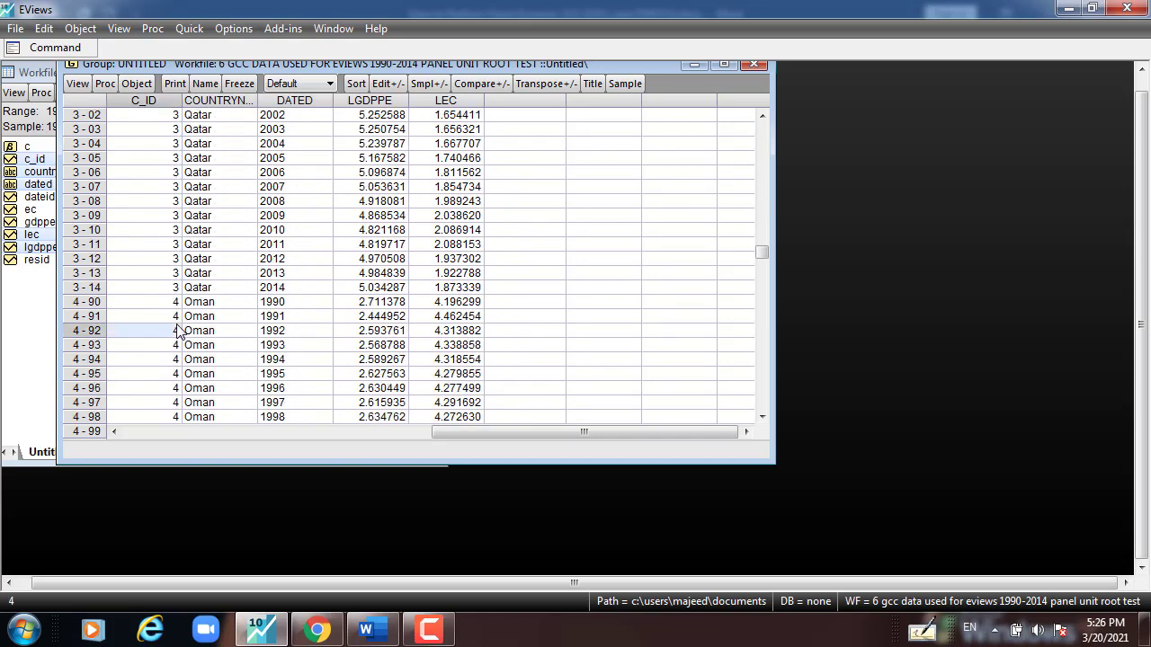
{"action": "scroll", "coordinate": [162, 344], "scroll_direction": "down", "scroll_amount": 2}
{"action": "scroll", "coordinate": [162, 344], "scroll_direction": "down", "scroll_amount": 5}
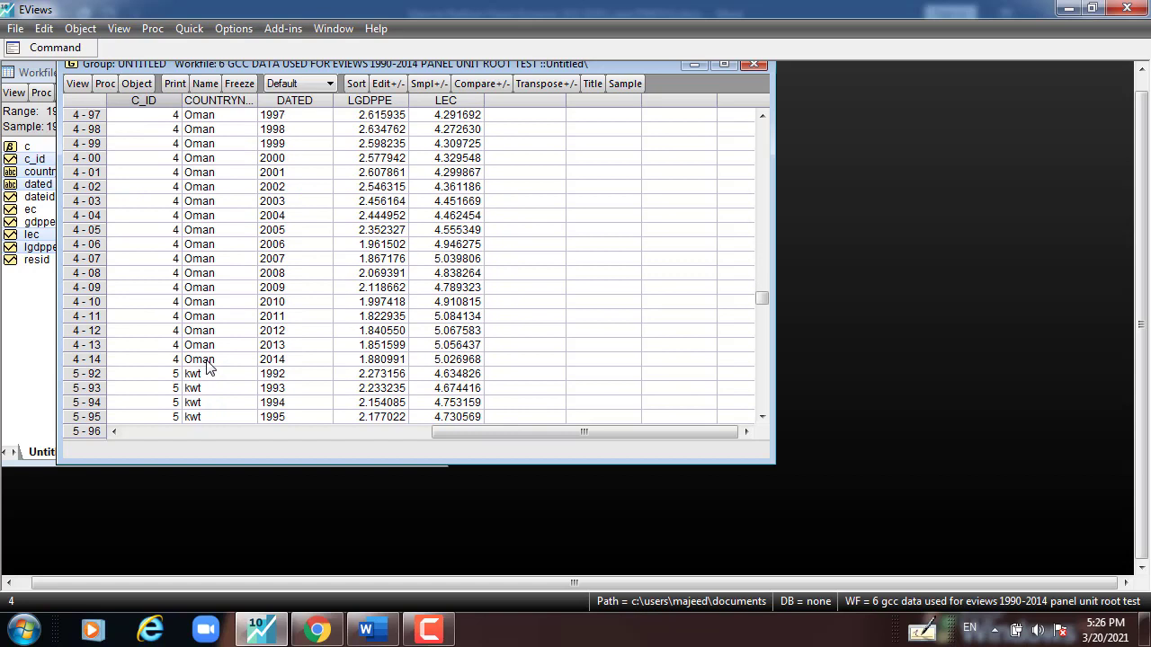
{"action": "left_click", "coordinate": [181, 376]}
{"action": "scroll", "coordinate": [194, 377], "scroll_direction": "down", "scroll_amount": 8}
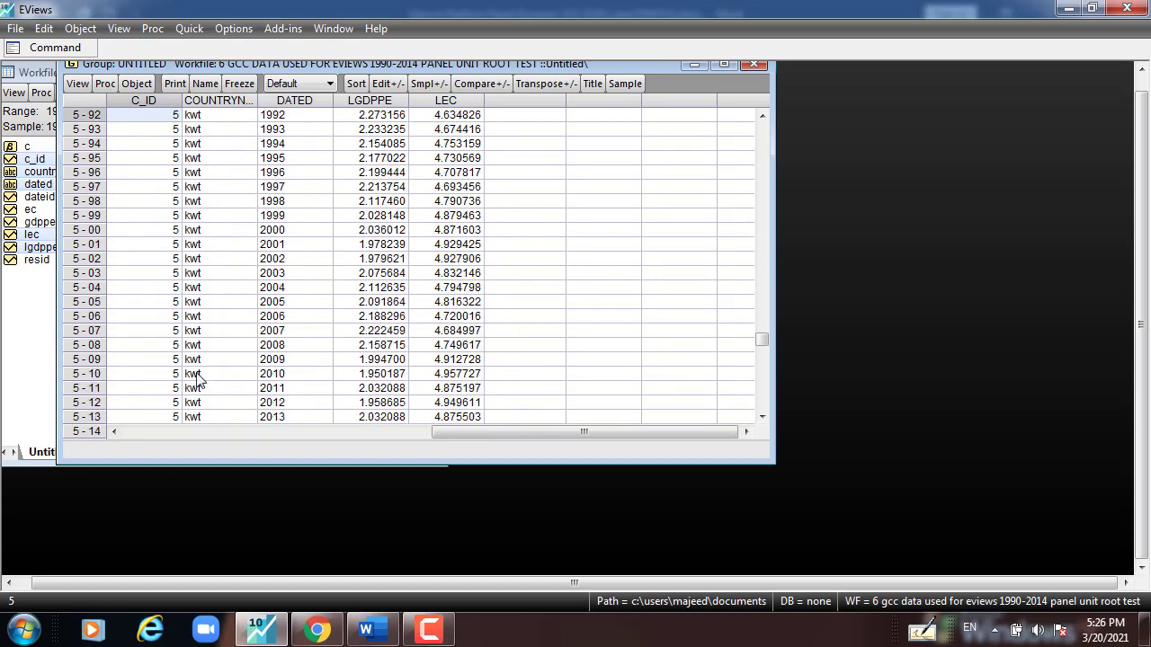
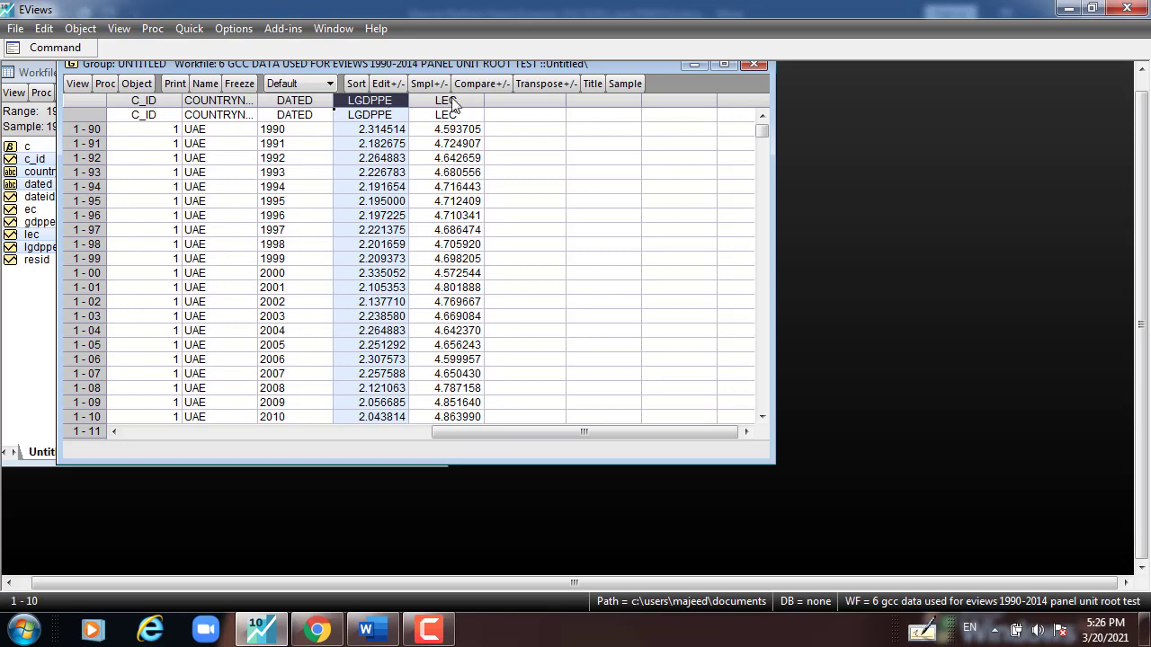
{"action": "left_click", "coordinate": [481, 83]}
{"action": "left_click", "coordinate": [468, 84]}
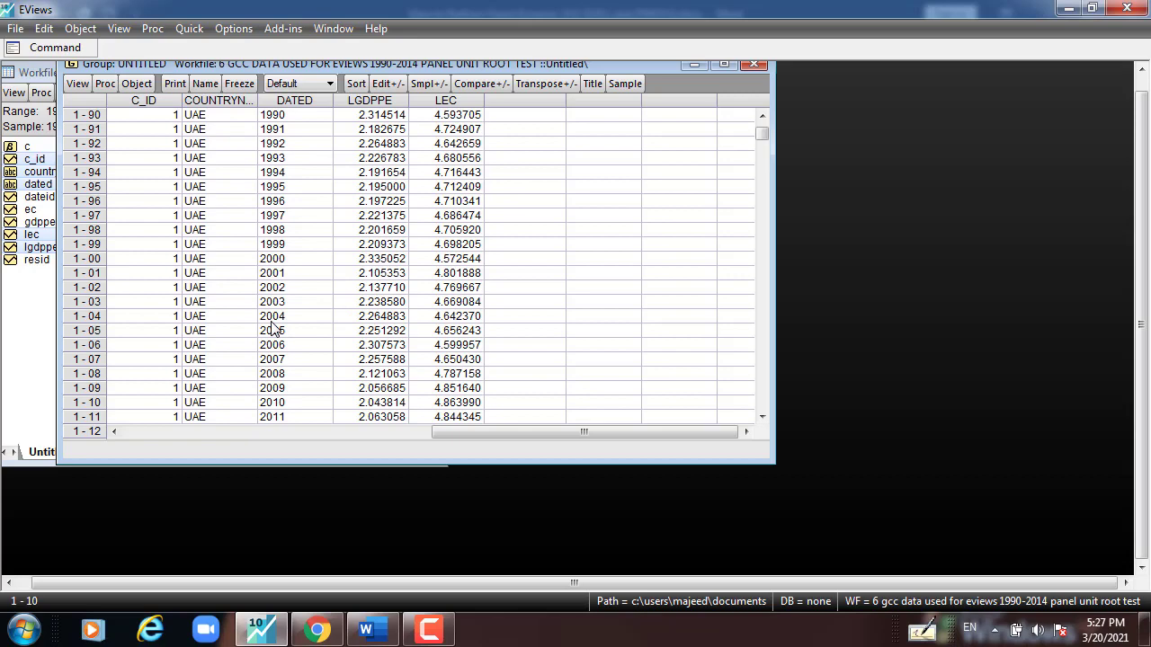
- Switch to Word and review the FMOLS model steps, from opening the data to the trend specifications
{"action": "left_click", "coordinate": [366, 630]}
{"action": "scroll", "coordinate": [474, 372], "scroll_direction": "up", "scroll_amount": 6}
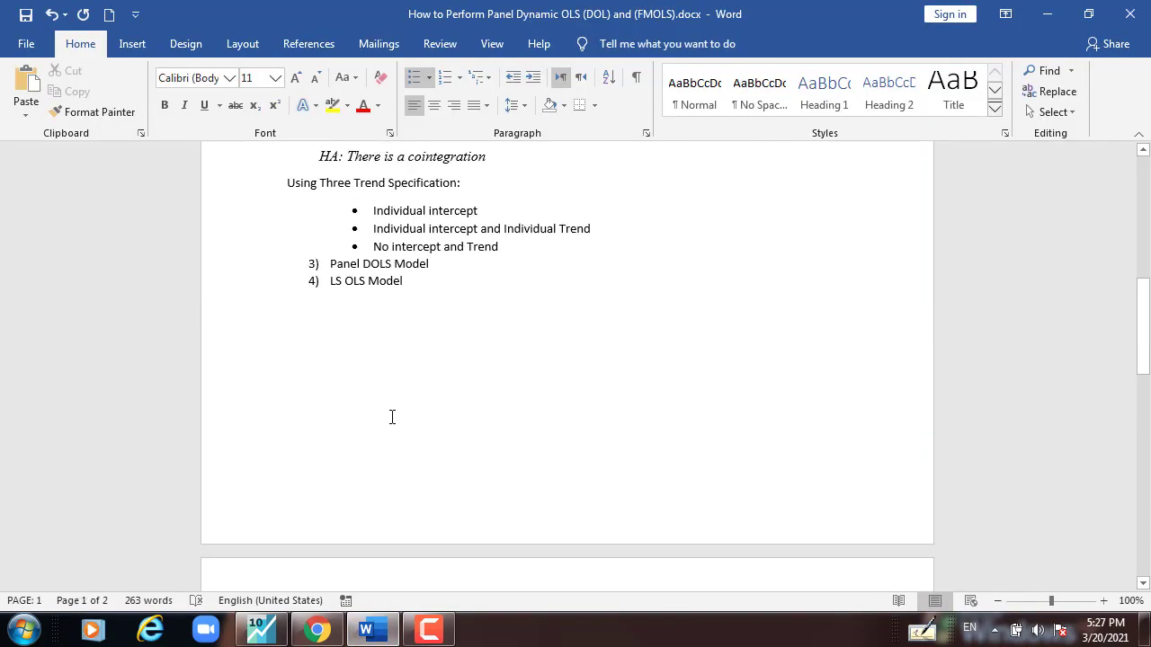
{"action": "scroll", "coordinate": [390, 416], "scroll_direction": "down", "scroll_amount": 6}
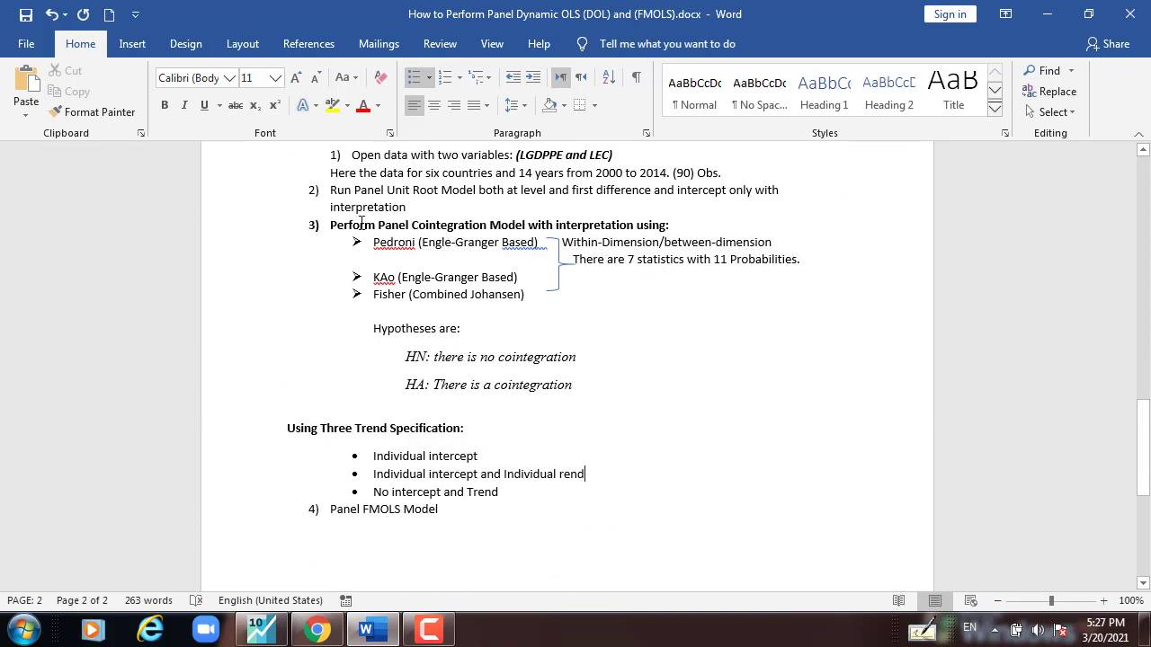
{"action": "scroll", "coordinate": [396, 417], "scroll_direction": "up", "scroll_amount": 4}
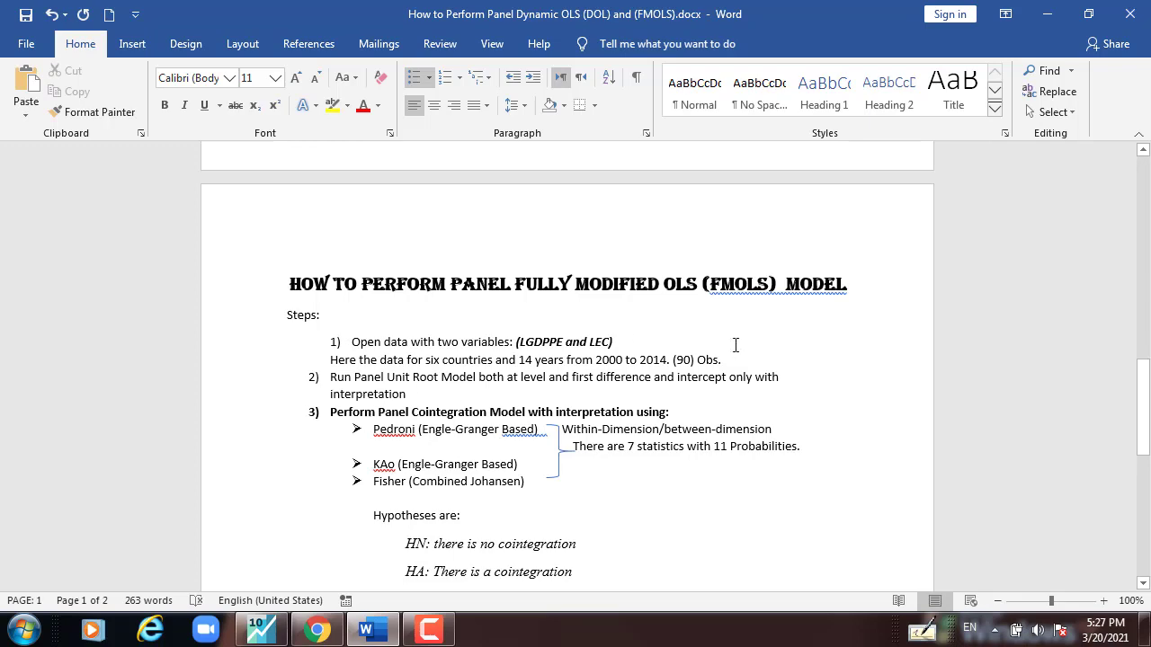
- Switch to EViews, start a unit root test for the series lgdppe, and move its options dialog aside
{"action": "left_click", "coordinate": [260, 629]}
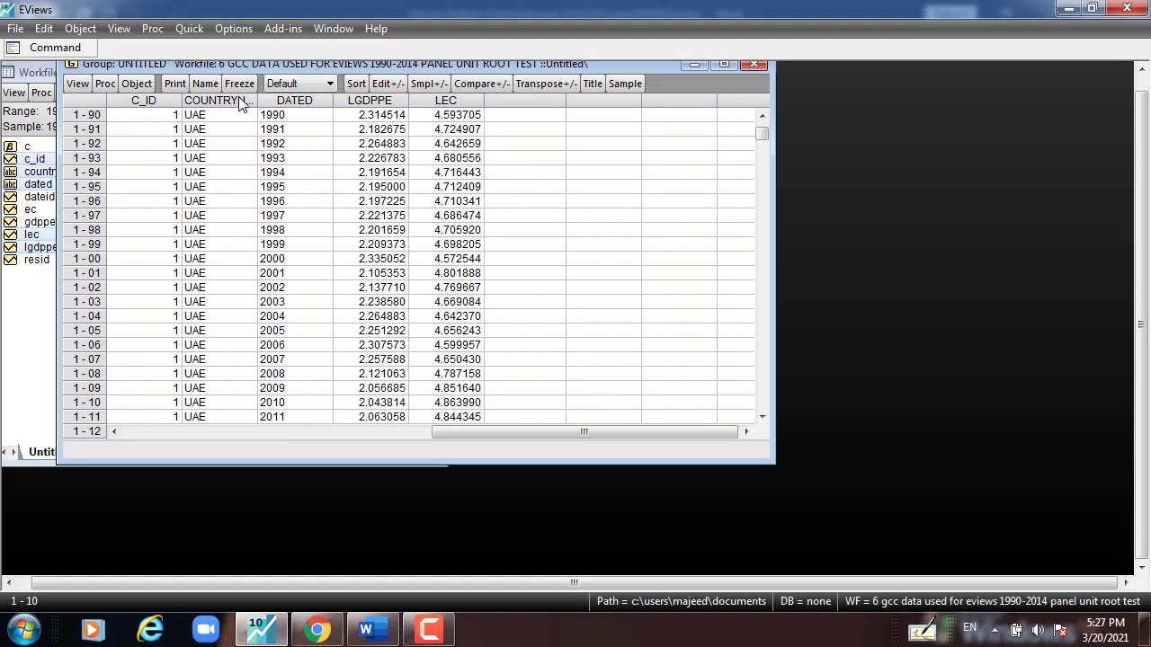
{"action": "left_click", "coordinate": [183, 31]}
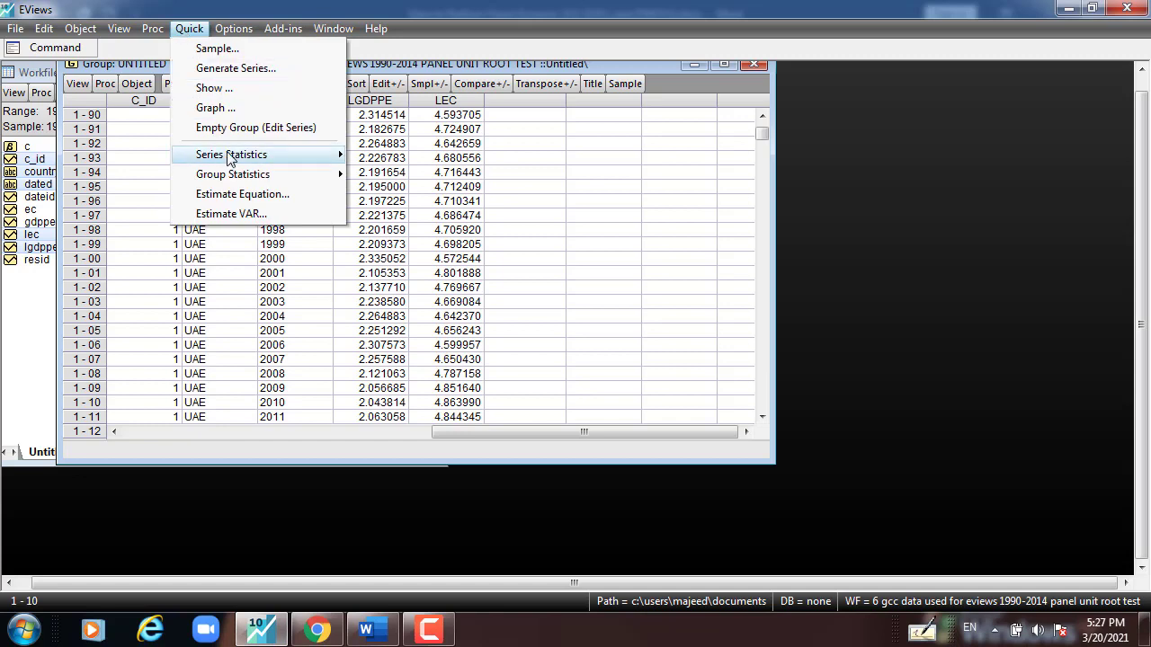
{"action": "mouse_move", "coordinate": [236, 156]}
{"action": "left_click", "coordinate": [403, 196]}
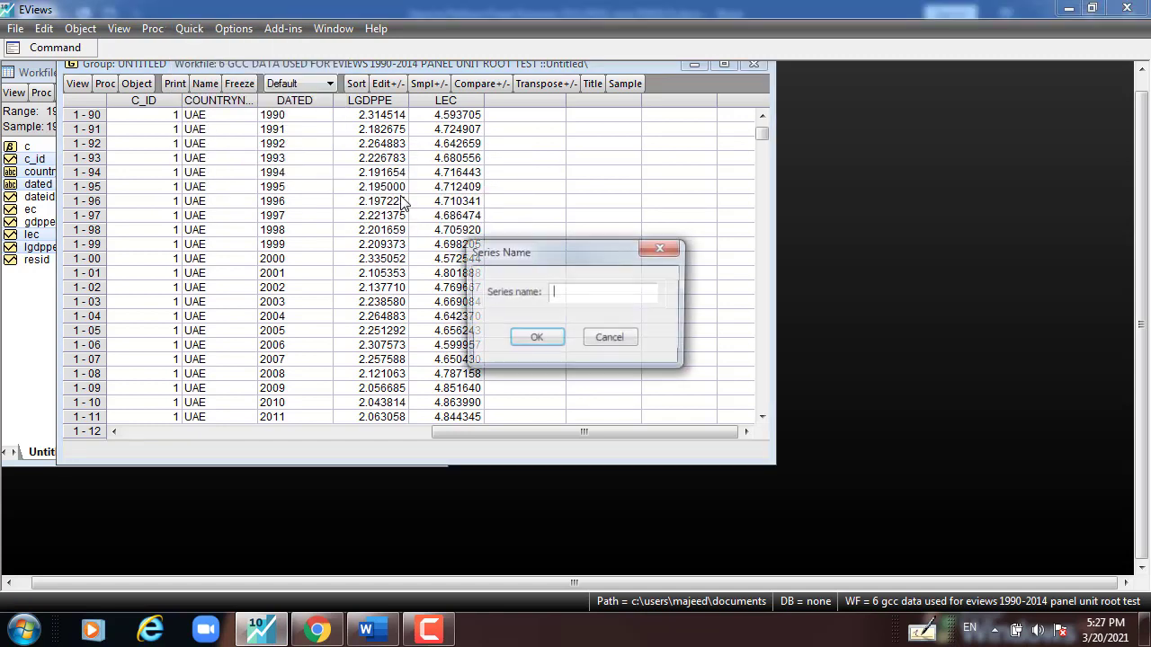
{"action": "type", "text": "lgdppe"}
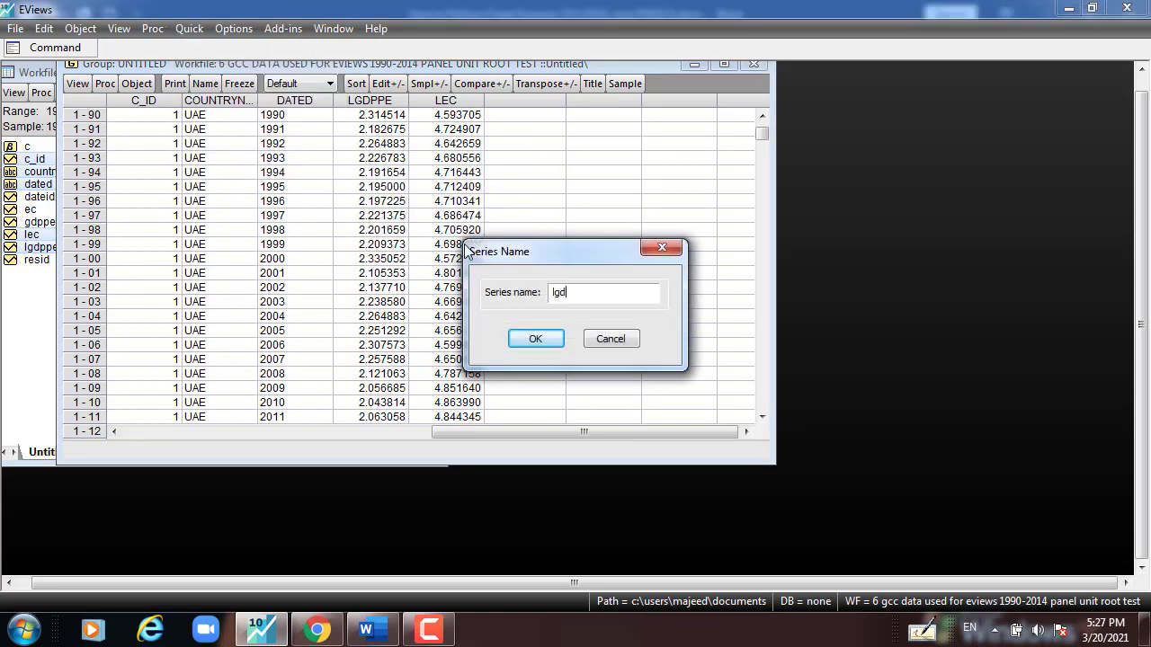
{"action": "left_click", "coordinate": [522, 339]}
{"action": "left_click_drag", "start_coordinate": [516, 146], "coordinate": [291, 149]}
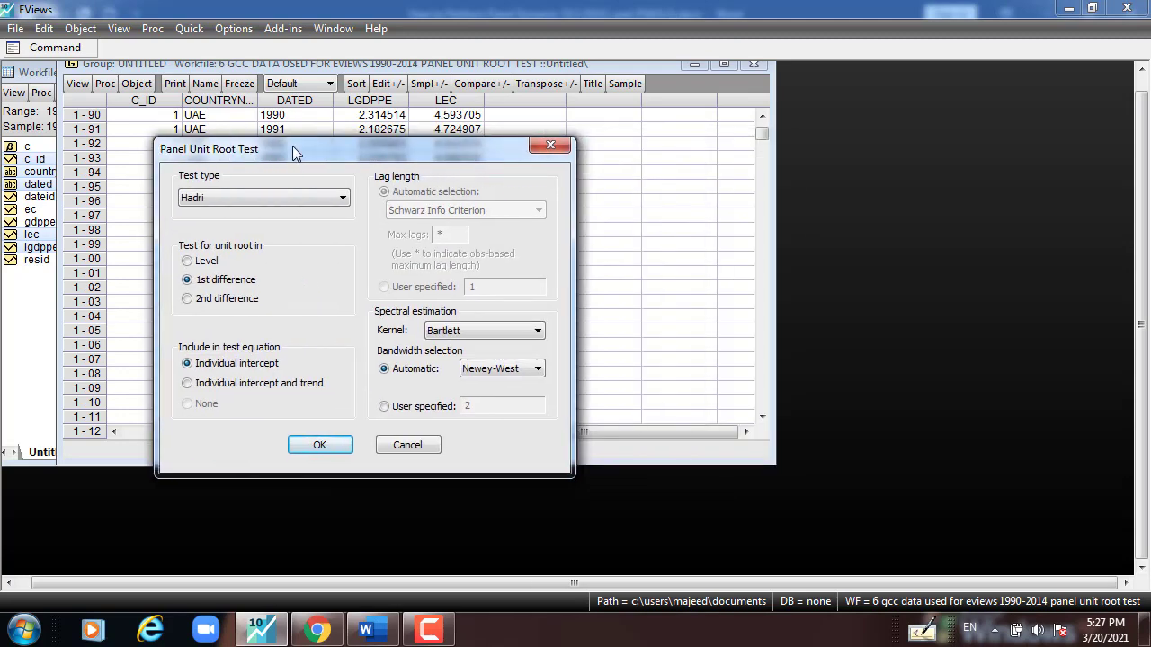
- Run the Summary panel unit root test on LGDPPE at level with individual intercept and Schwarz Info Criterion lag selection
{"action": "left_click", "coordinate": [329, 198]}
{"action": "left_click", "coordinate": [244, 217]}
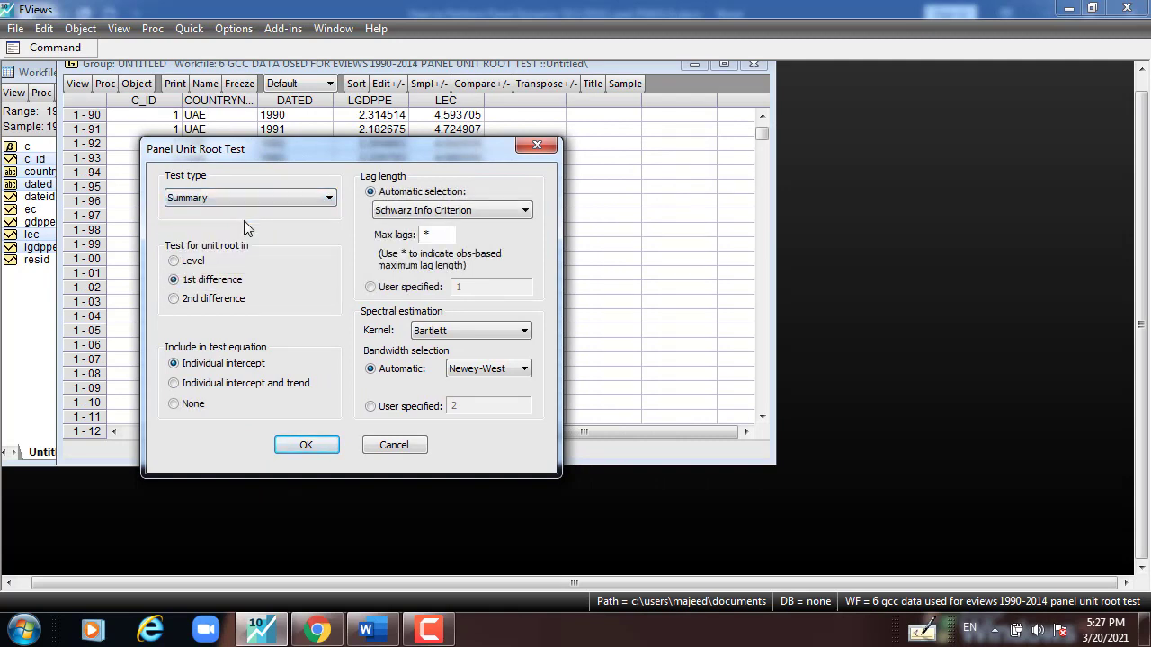
{"action": "left_click", "coordinate": [330, 198]}
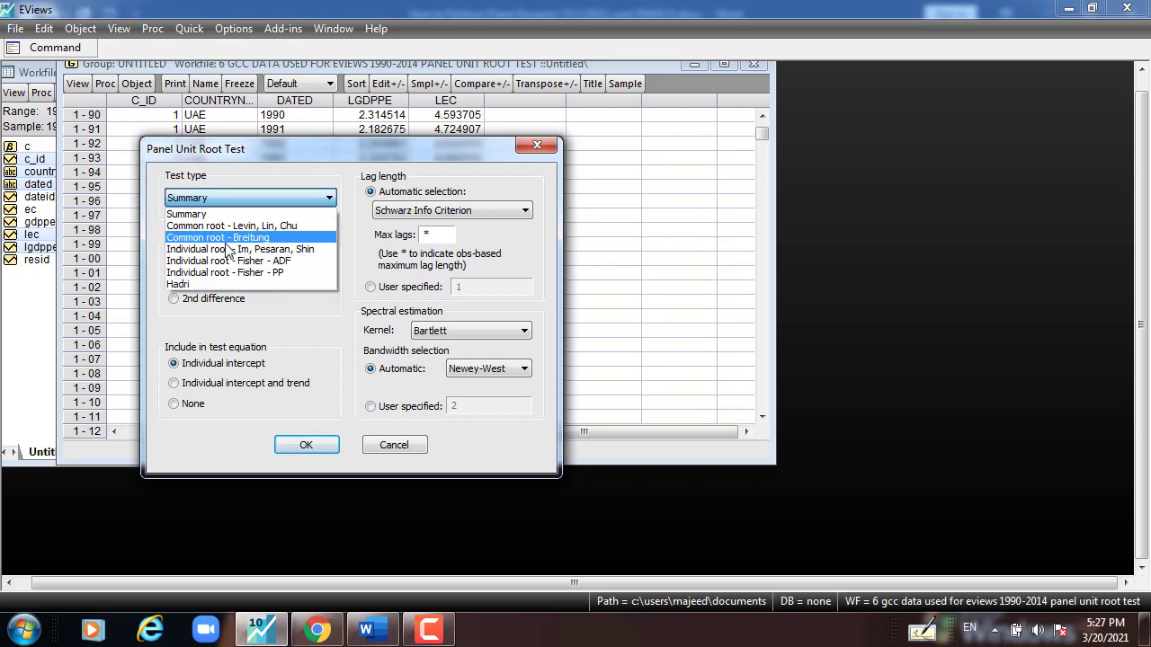
{"action": "left_click", "coordinate": [327, 199]}
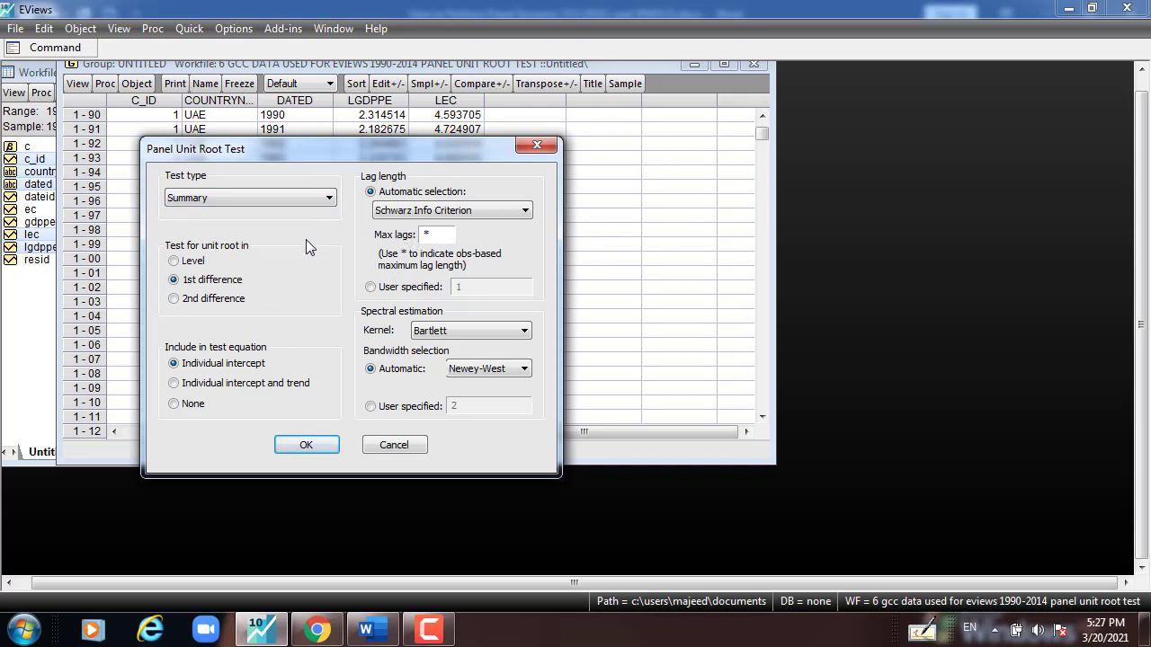
{"action": "left_click", "coordinate": [197, 263]}
{"action": "left_click", "coordinate": [453, 212]}
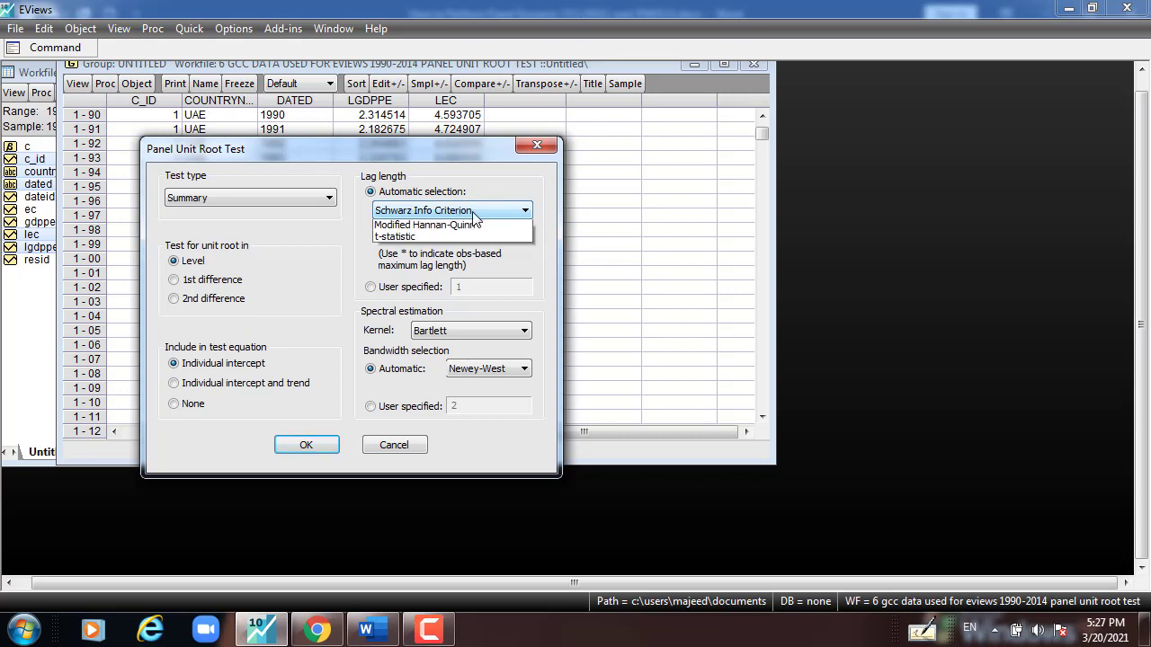
{"action": "left_click", "coordinate": [434, 238]}
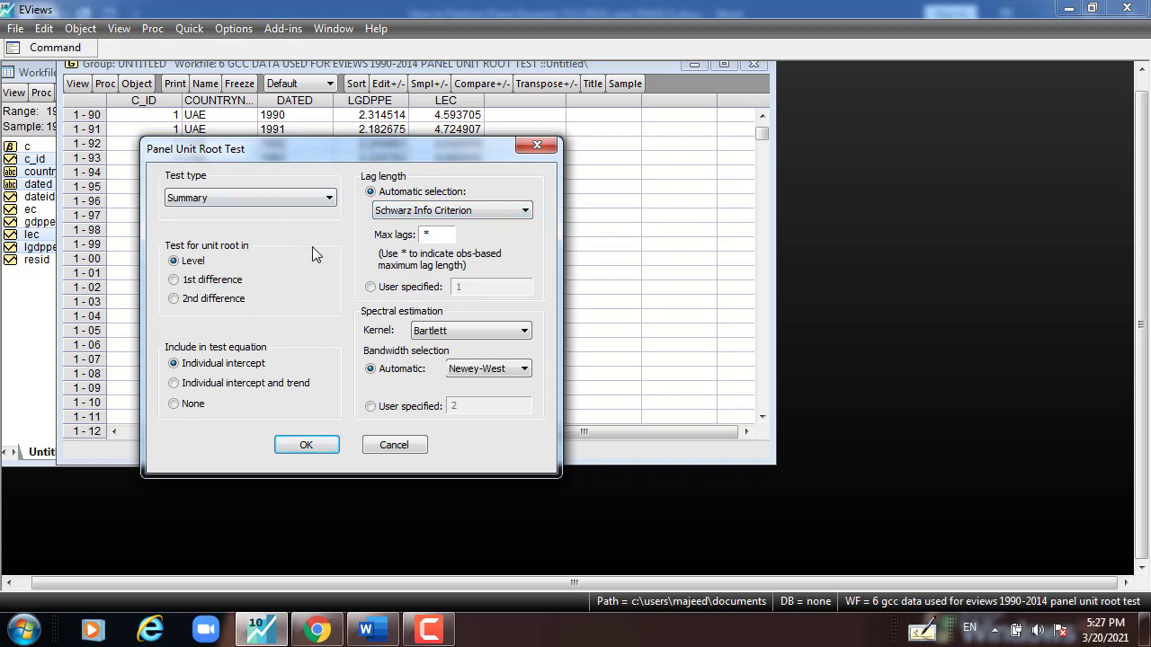
{"action": "left_click", "coordinate": [301, 444]}
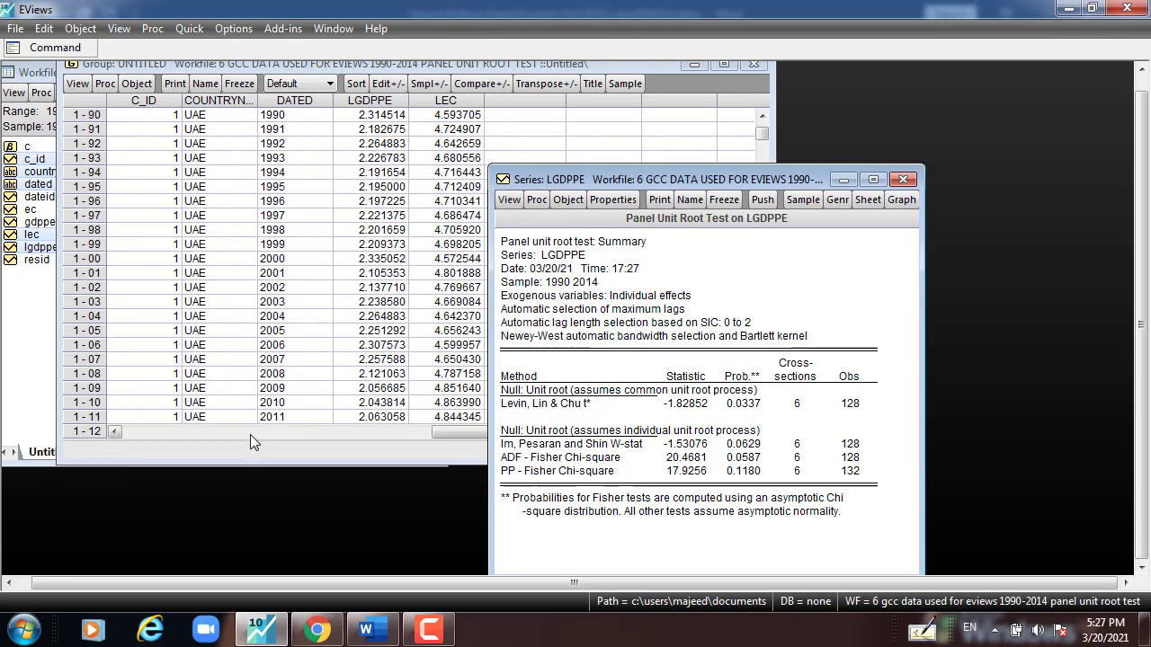
- Move the LGDPPE unit root results window aside and examine the test methods and their probabilities
{"action": "left_click_drag", "start_coordinate": [809, 173], "coordinate": [265, 87]}
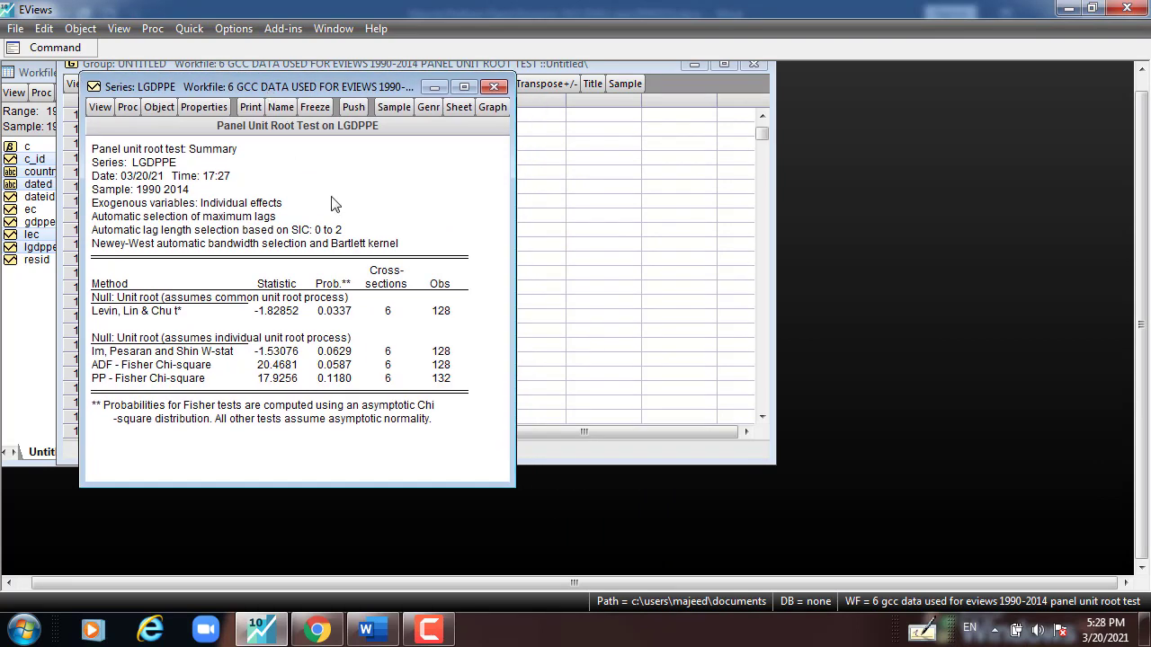
{"action": "left_click", "coordinate": [117, 312]}
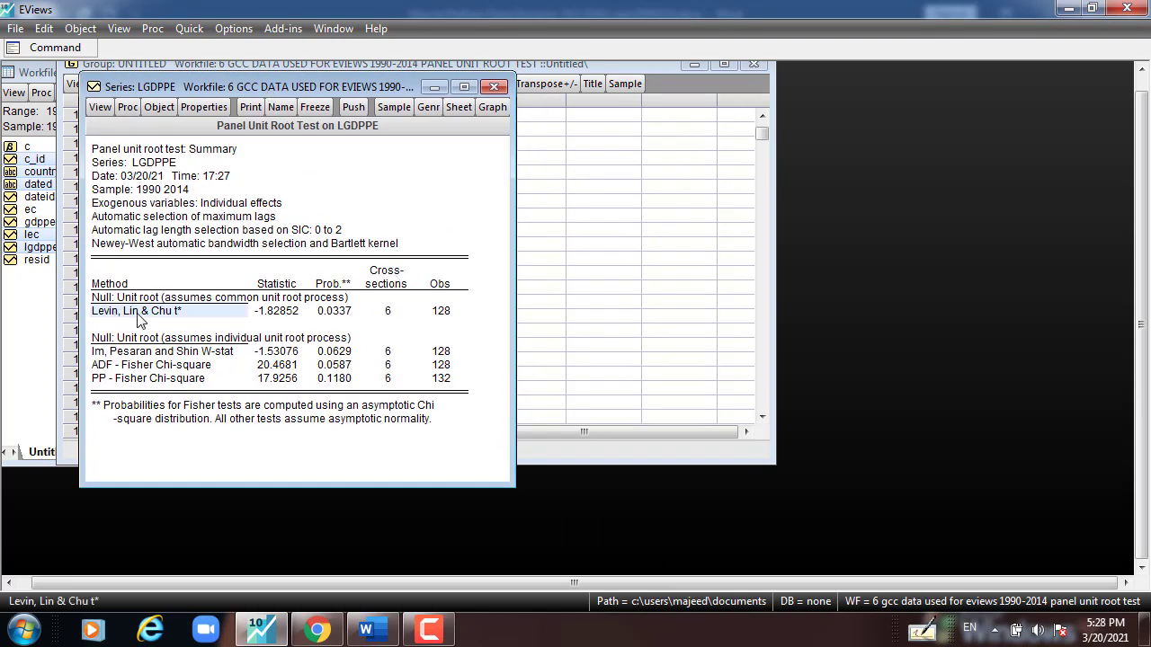
{"action": "left_click", "coordinate": [110, 354]}
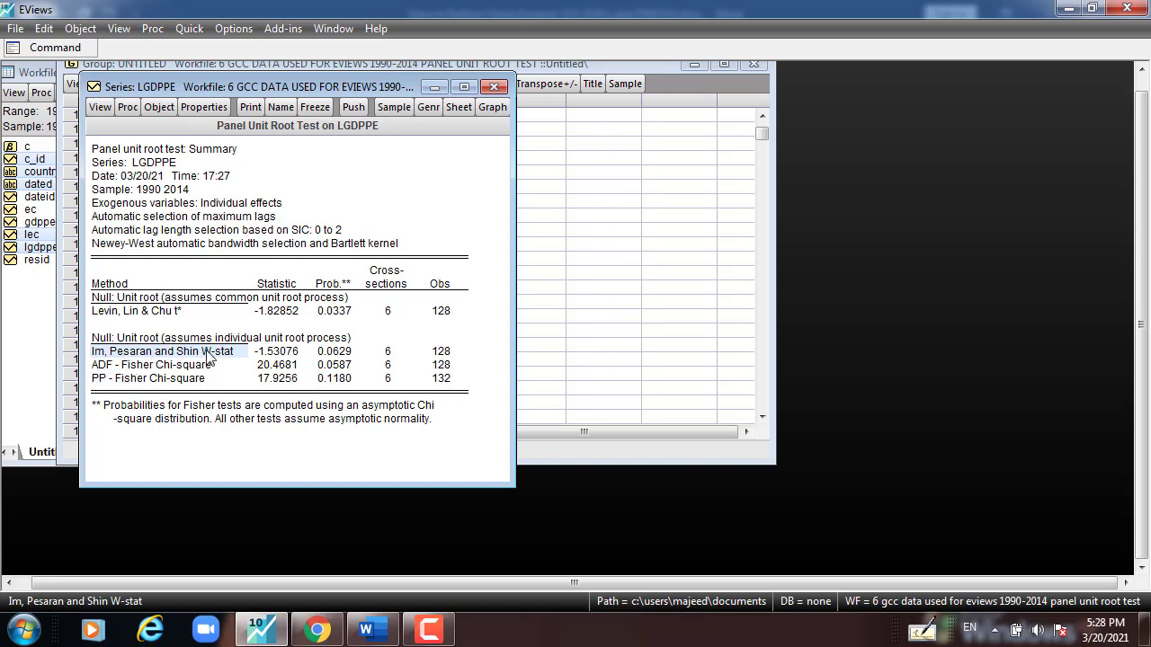
{"action": "left_click_drag", "start_coordinate": [317, 276], "coordinate": [332, 362]}
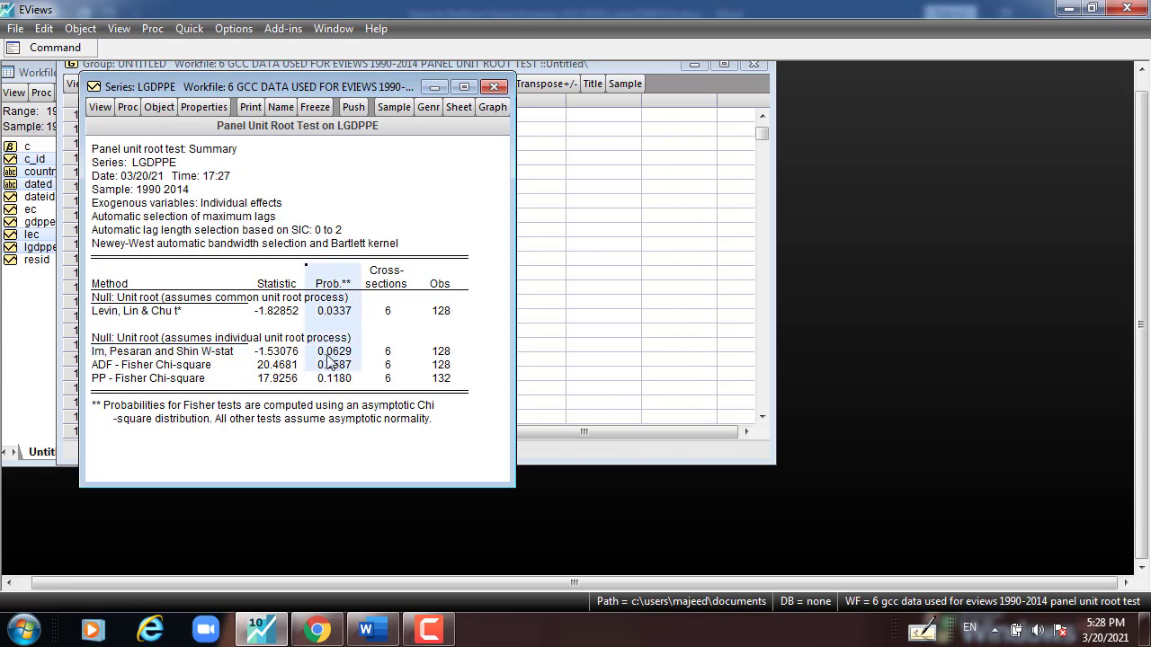
{"action": "left_click", "coordinate": [343, 313]}
{"action": "left_click", "coordinate": [334, 354]}
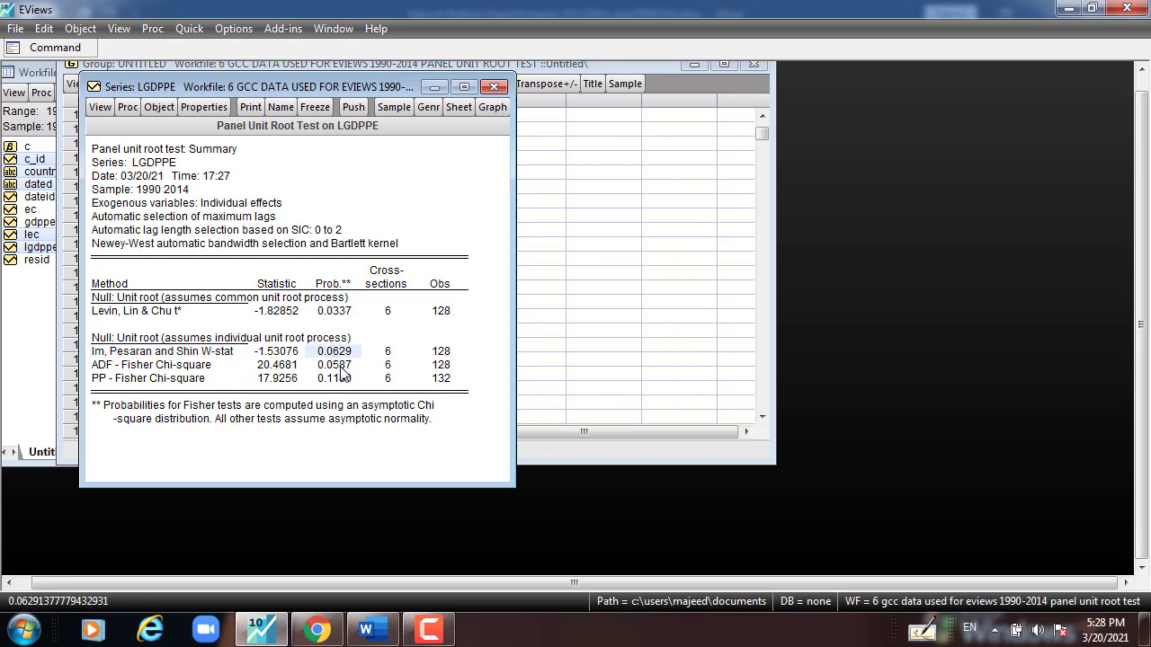
{"action": "left_click", "coordinate": [340, 365]}
{"action": "left_click", "coordinate": [334, 379]}
{"action": "left_click_drag", "start_coordinate": [341, 314], "coordinate": [333, 380]}
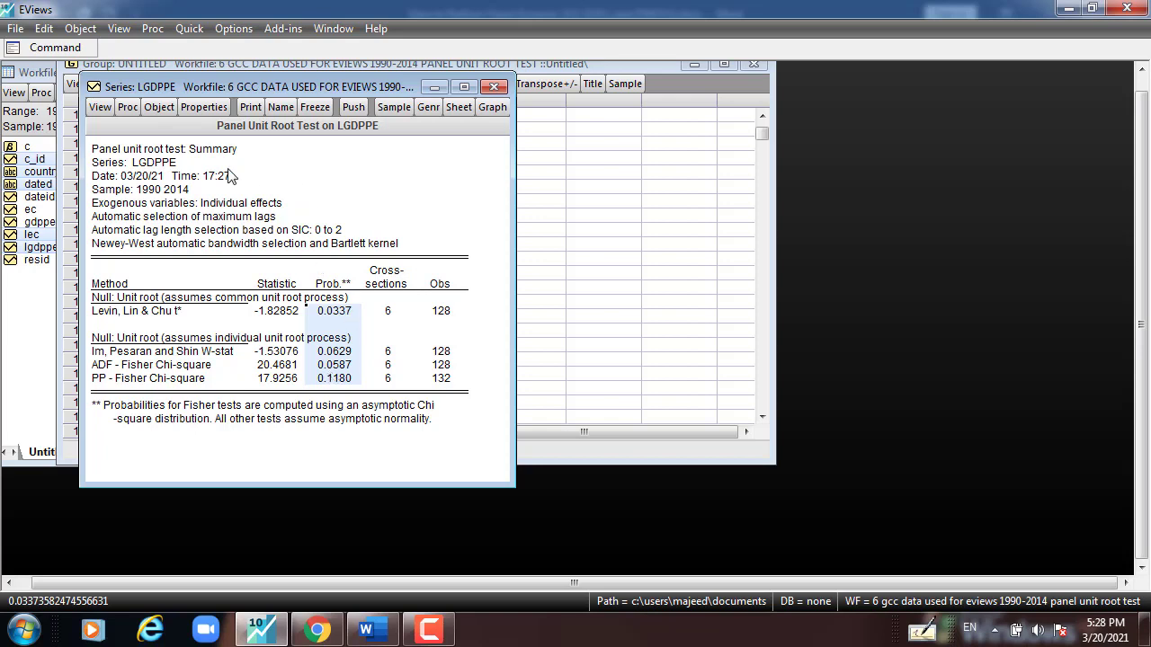
- Run the Summary panel unit root test on LGDPPE in 1st difference with individual intercept
{"action": "left_click", "coordinate": [99, 108]}
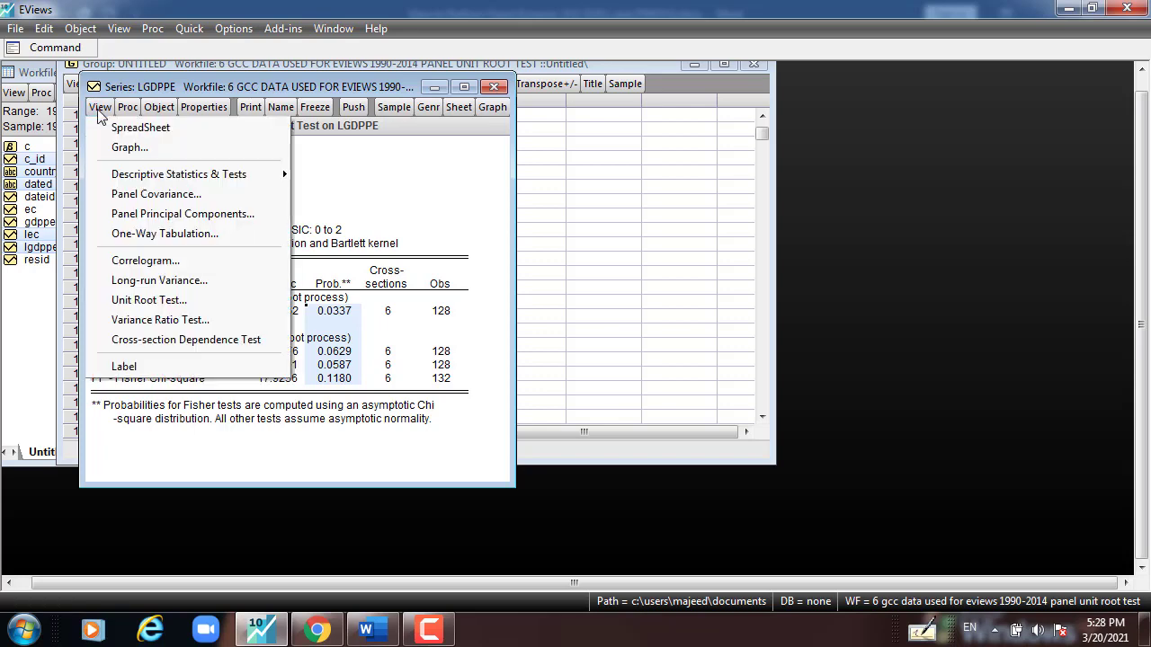
{"action": "left_click", "coordinate": [157, 299]}
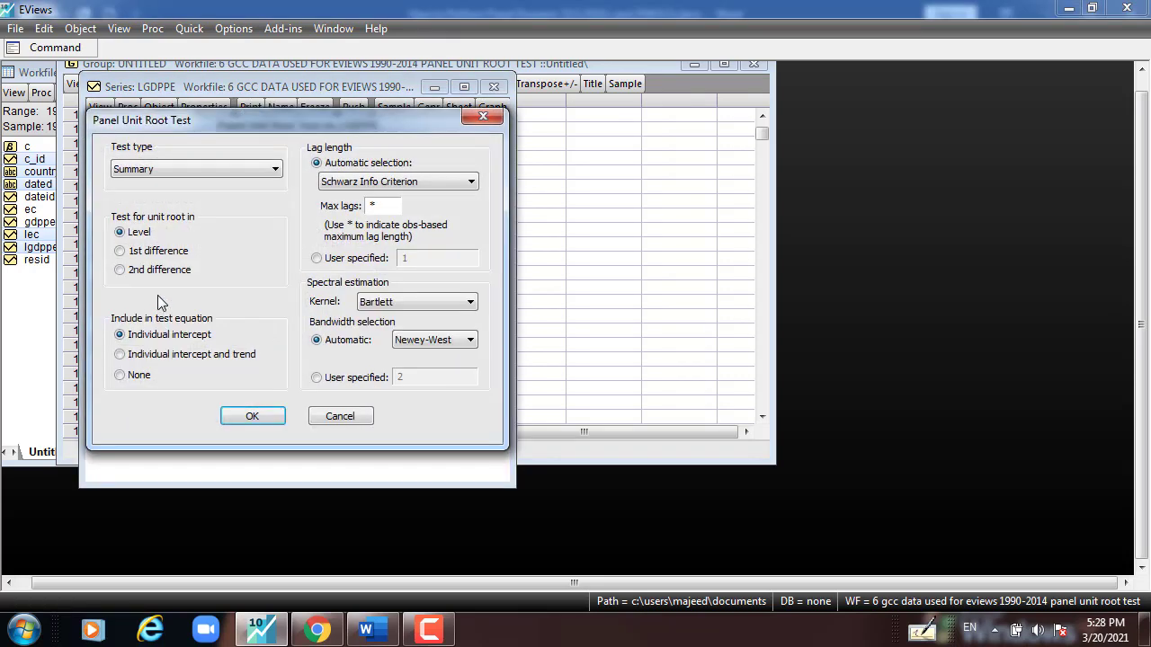
{"action": "left_click", "coordinate": [144, 255]}
{"action": "left_click", "coordinate": [251, 416]}
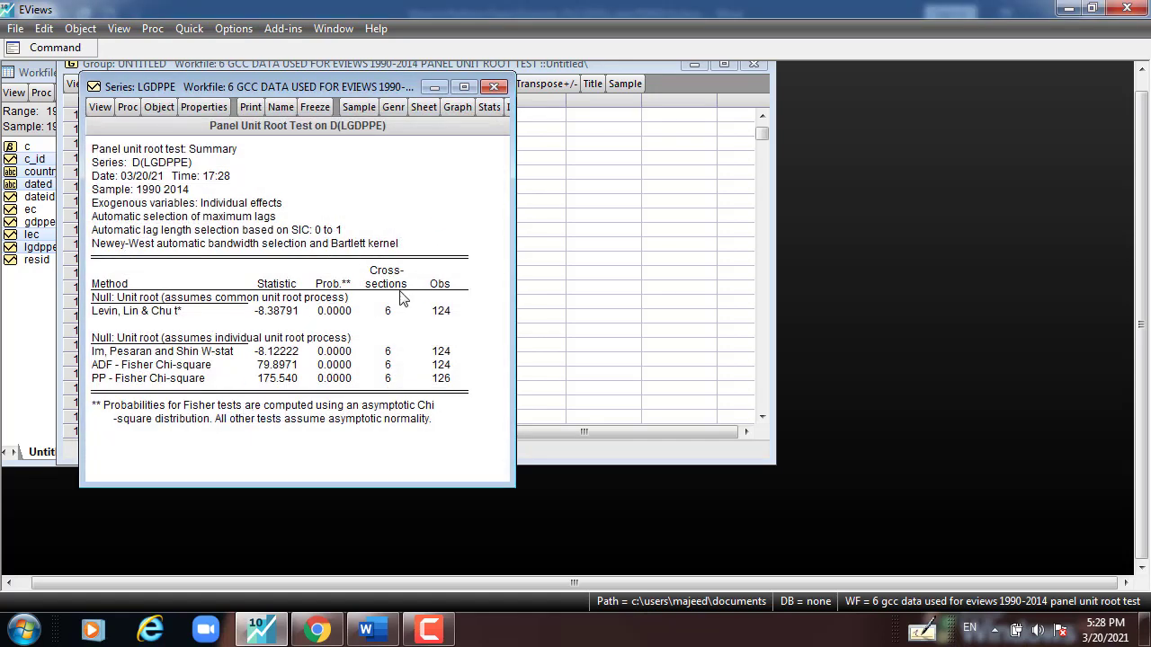
- Examine the test methods and their probabilities in the first-difference LGDPPE unit root results
{"action": "left_click_drag", "start_coordinate": [342, 314], "coordinate": [344, 382]}
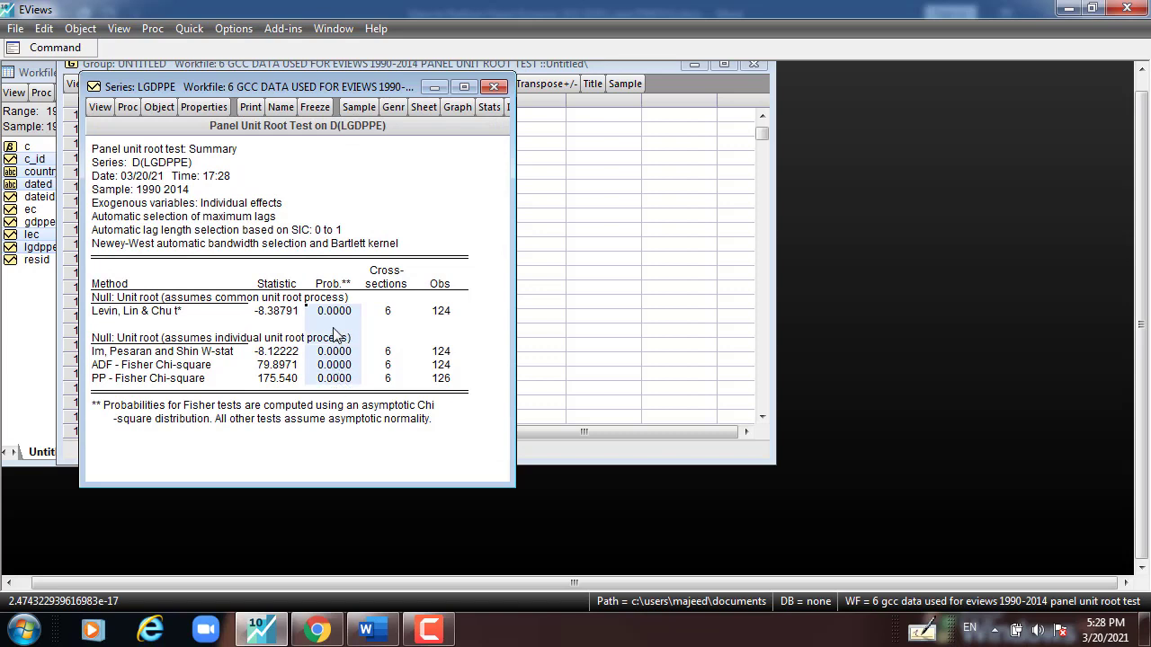
{"action": "left_click", "coordinate": [137, 330]}
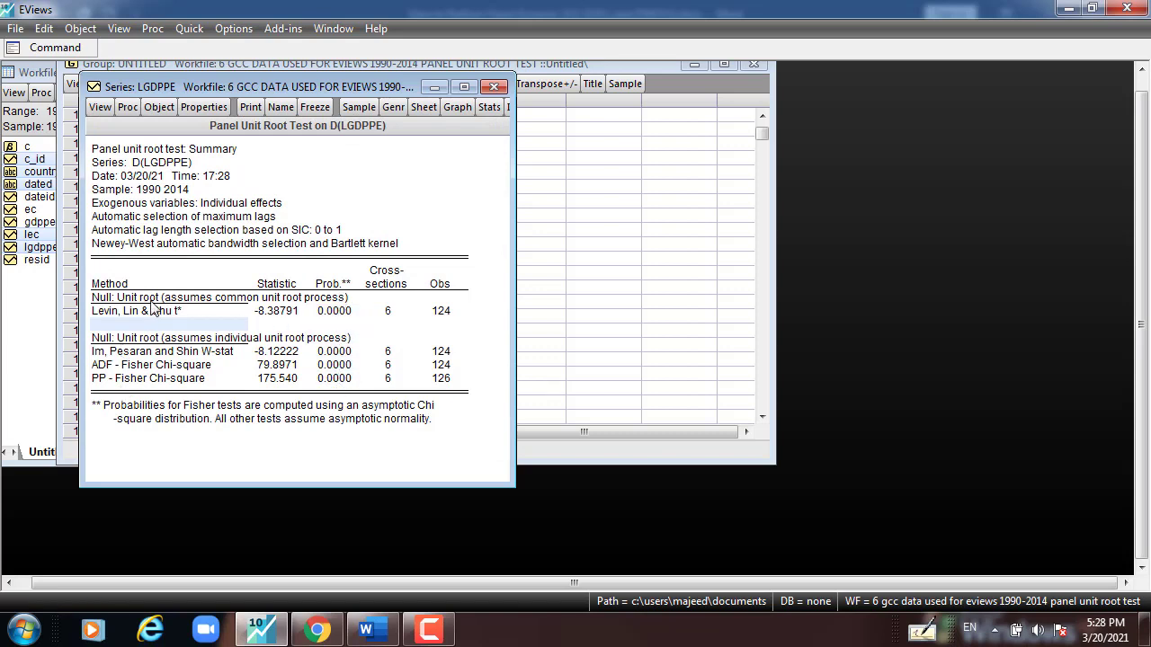
{"action": "left_click_drag", "start_coordinate": [153, 308], "coordinate": [150, 379]}
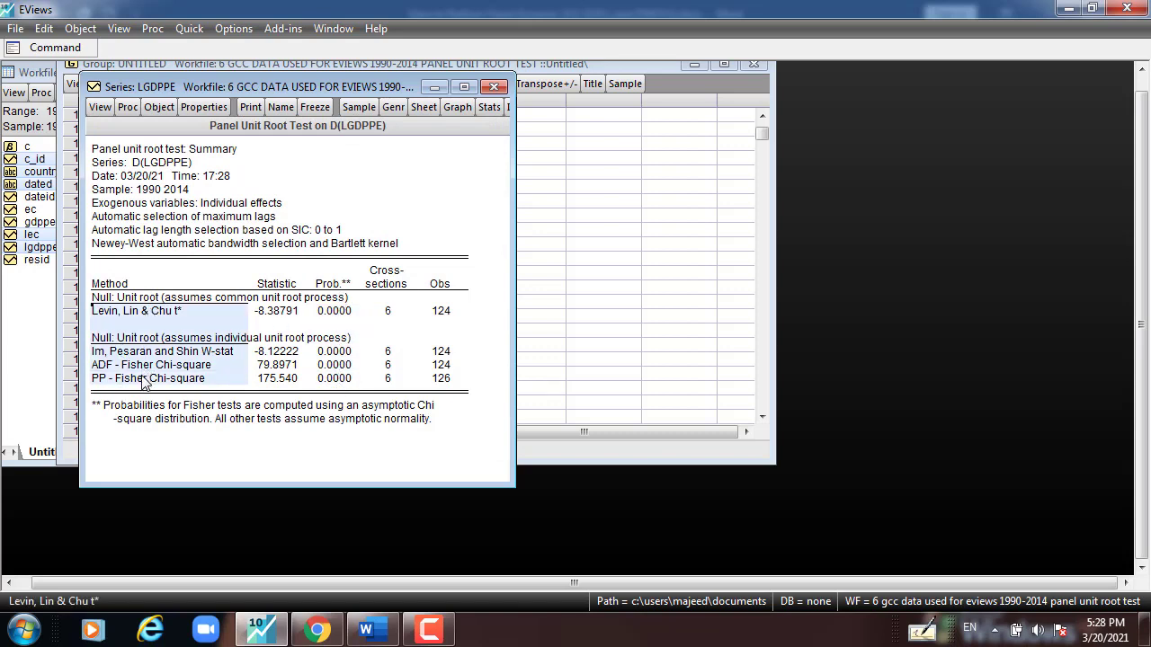
{"action": "left_click", "coordinate": [340, 316]}
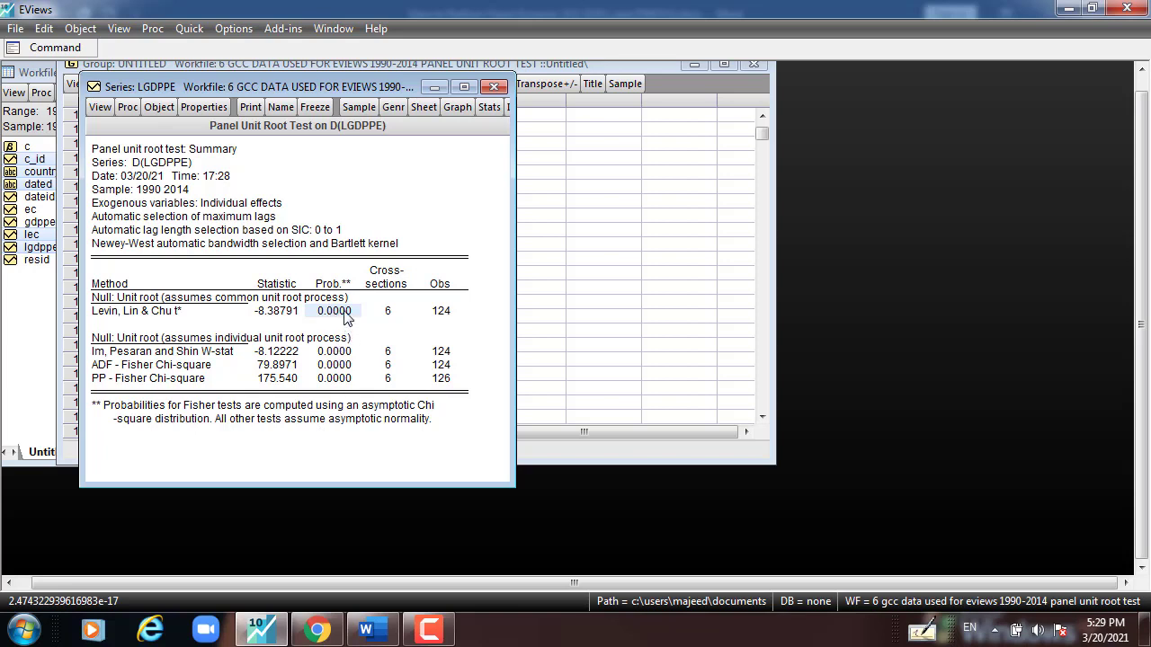
{"action": "left_click", "coordinate": [157, 167]}
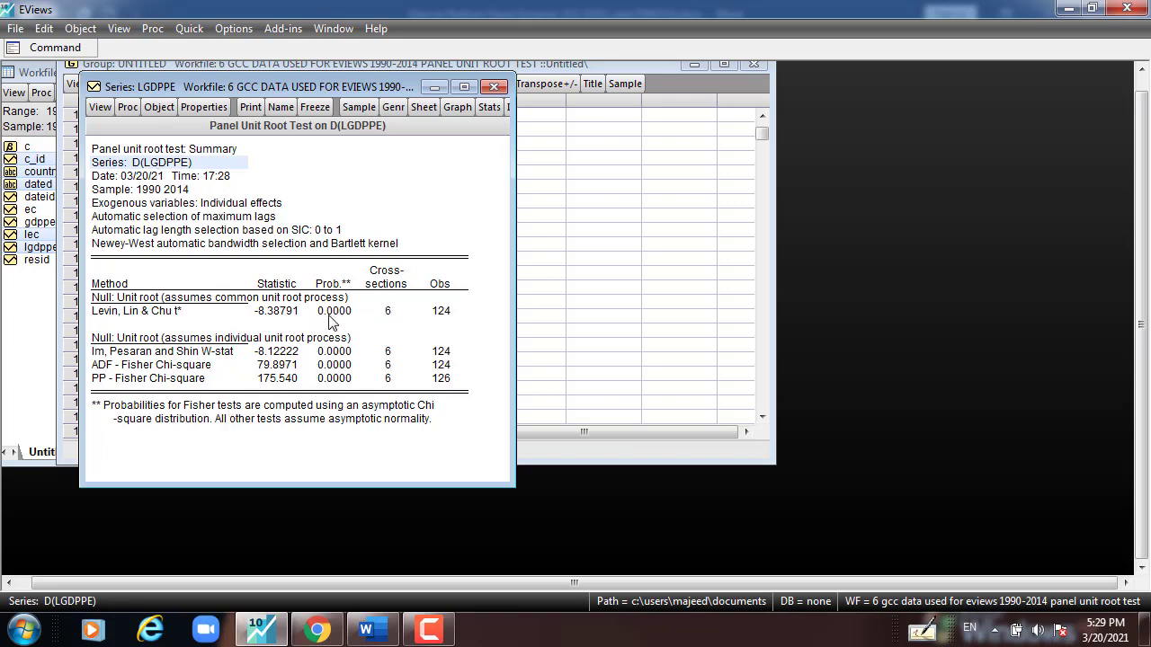
{"action": "left_click_drag", "start_coordinate": [332, 315], "coordinate": [337, 385]}
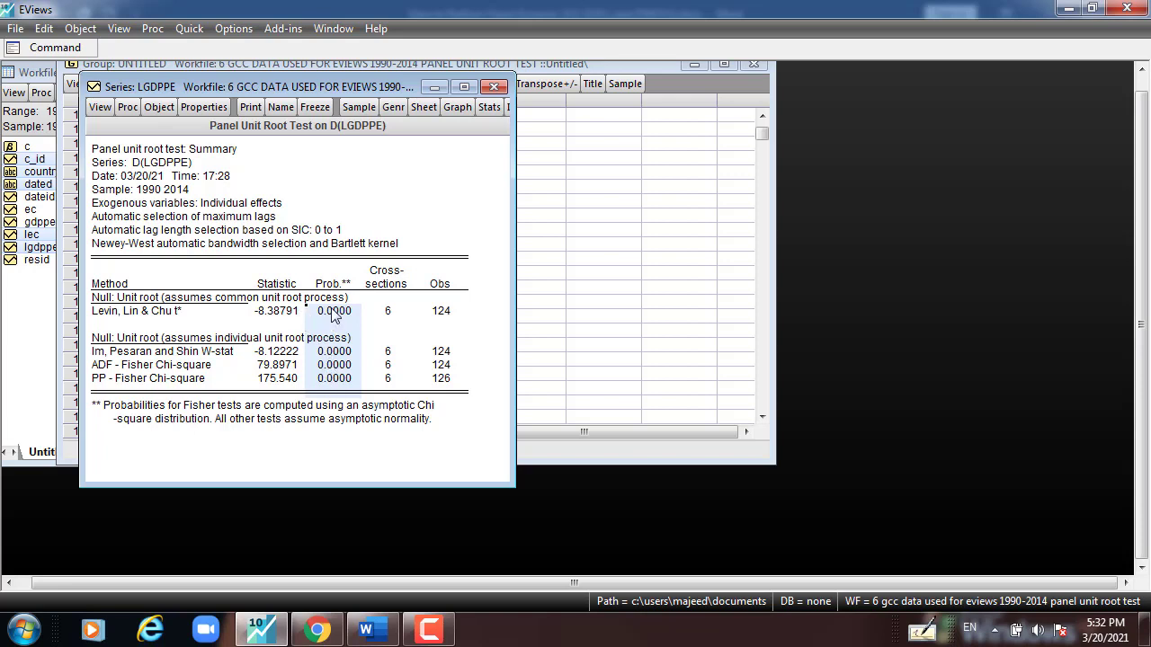
- Run the Hadri unit root test on LGDPPE at level with individual intercept and examine the probabilities of its Z-statistics
{"action": "left_click", "coordinate": [100, 107]}
{"action": "left_click", "coordinate": [146, 302]}
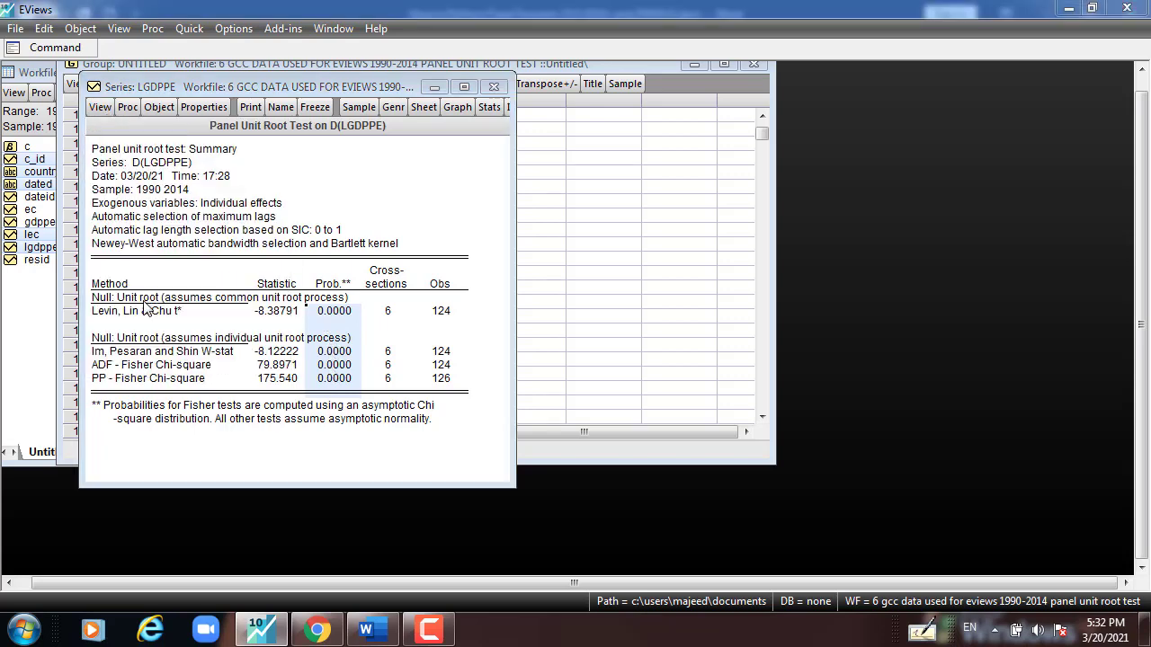
{"action": "left_click", "coordinate": [274, 171]}
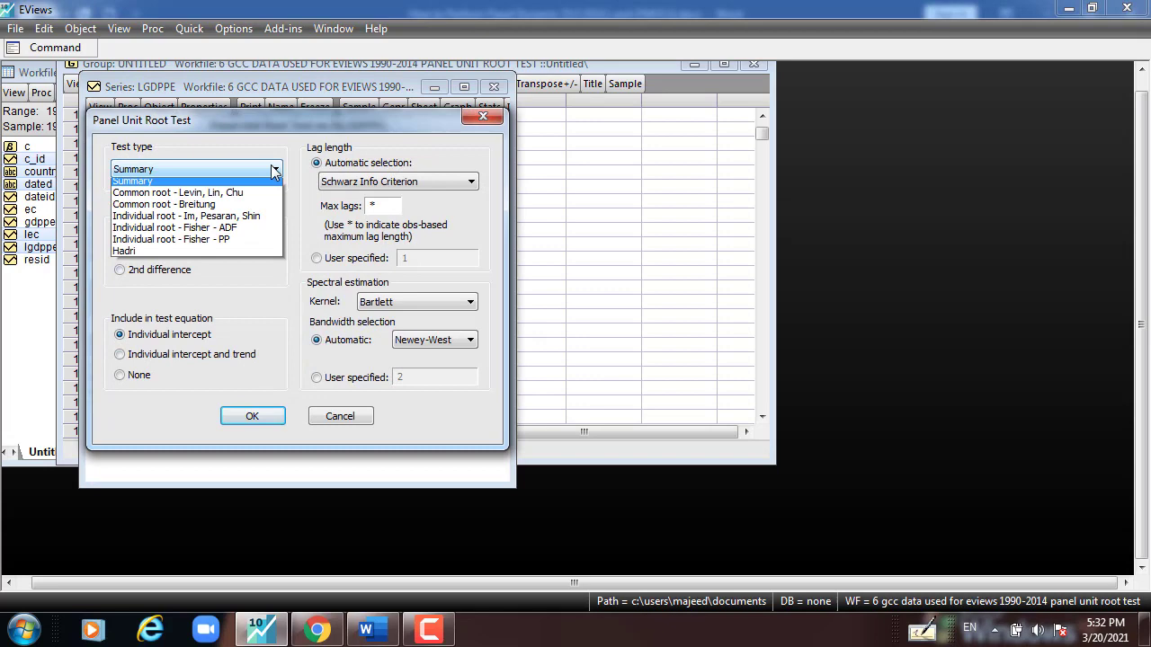
{"action": "left_click", "coordinate": [171, 252]}
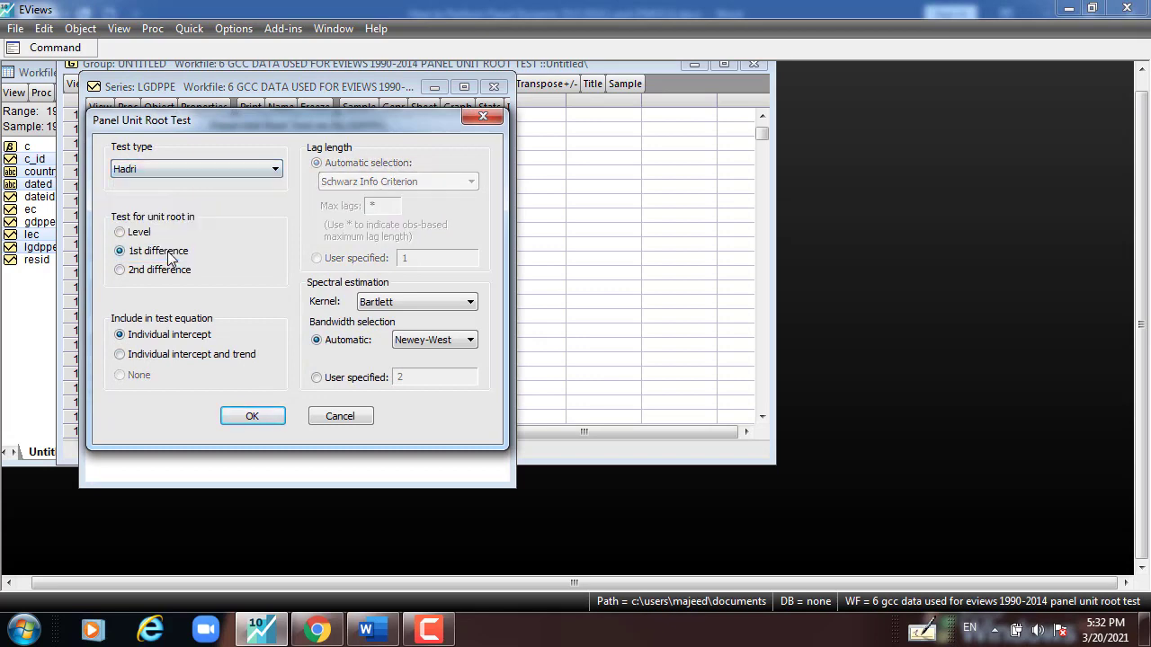
{"action": "left_click", "coordinate": [121, 232]}
{"action": "left_click", "coordinate": [252, 415]}
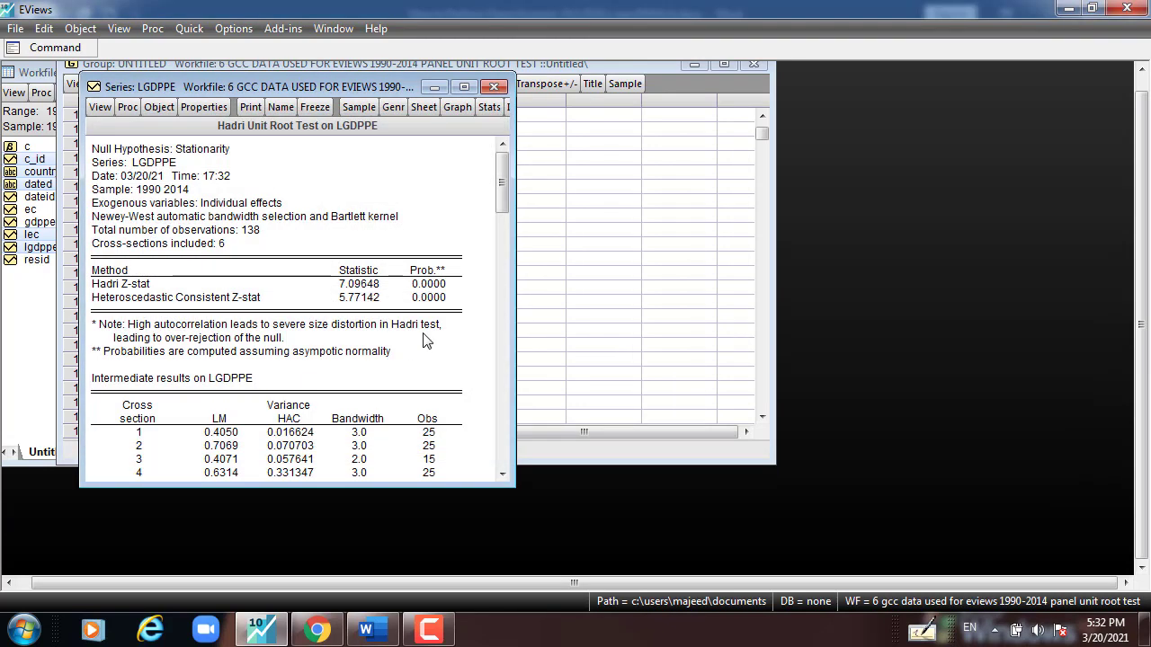
{"action": "left_click_drag", "start_coordinate": [433, 284], "coordinate": [437, 306]}
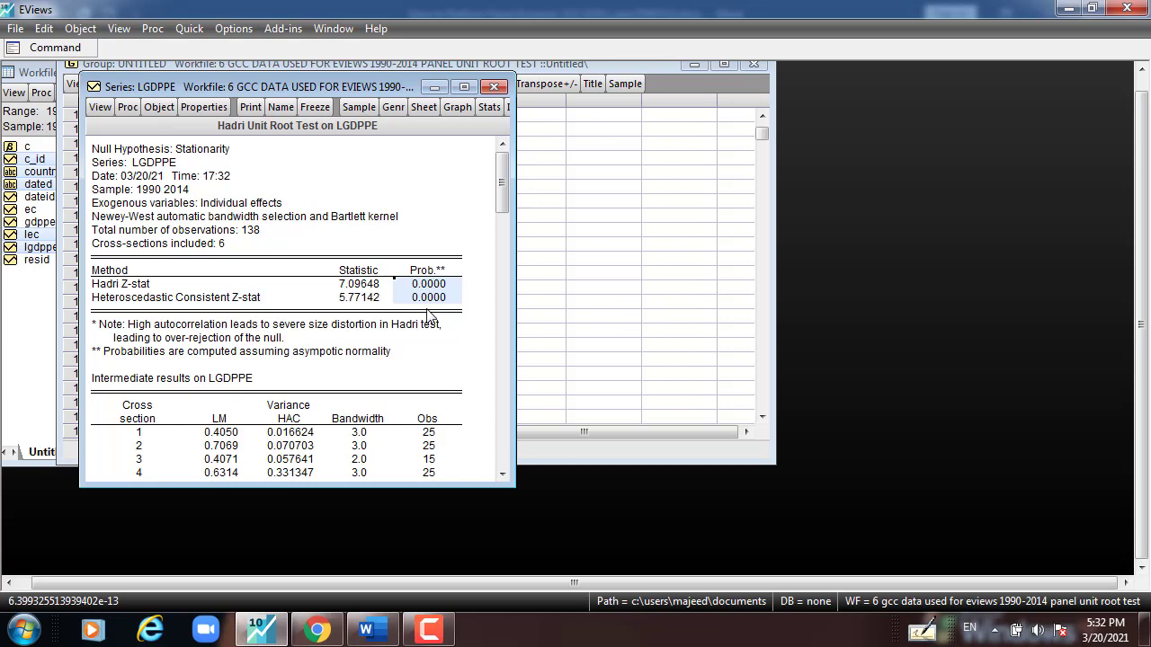
{"action": "left_click", "coordinate": [114, 286]}
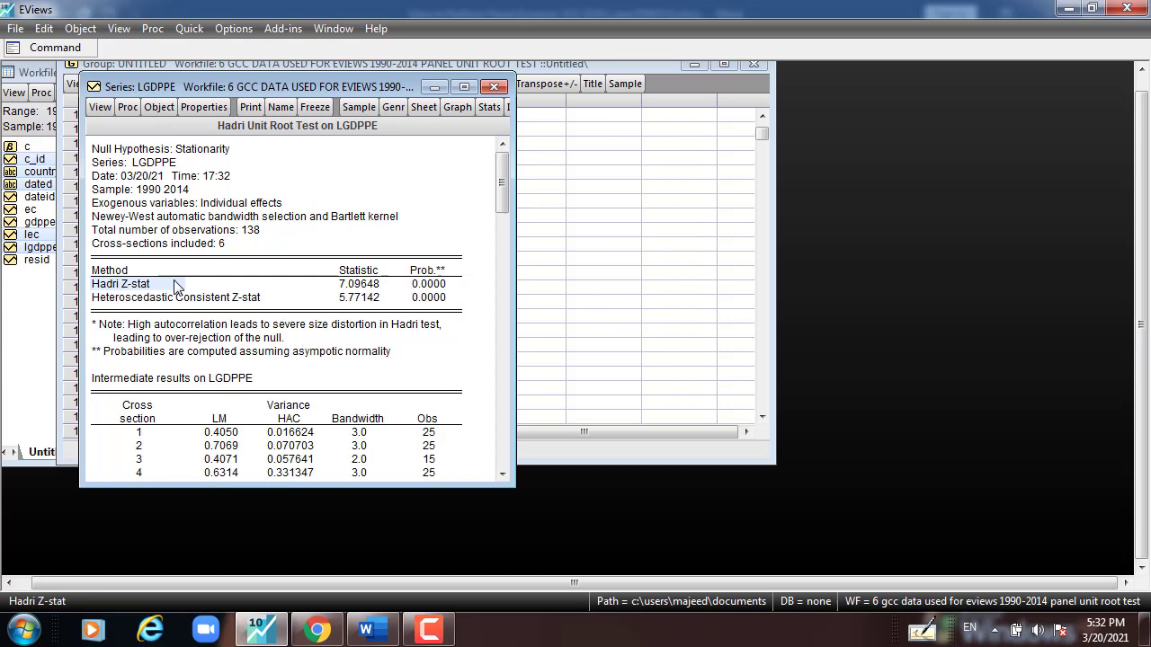
{"action": "left_click", "coordinate": [439, 289]}
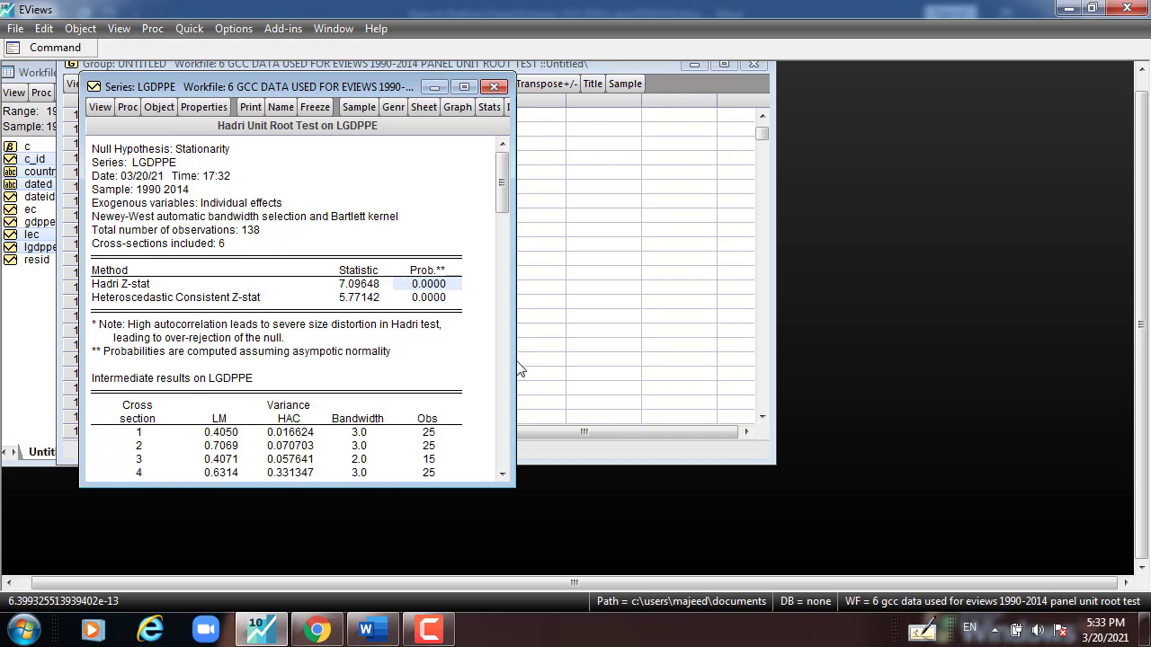
- Run the Hadri unit root test on LGDPPE in 1st difference with individual intercept and examine its Z-statistic probabilities
{"action": "left_click", "coordinate": [91, 107]}
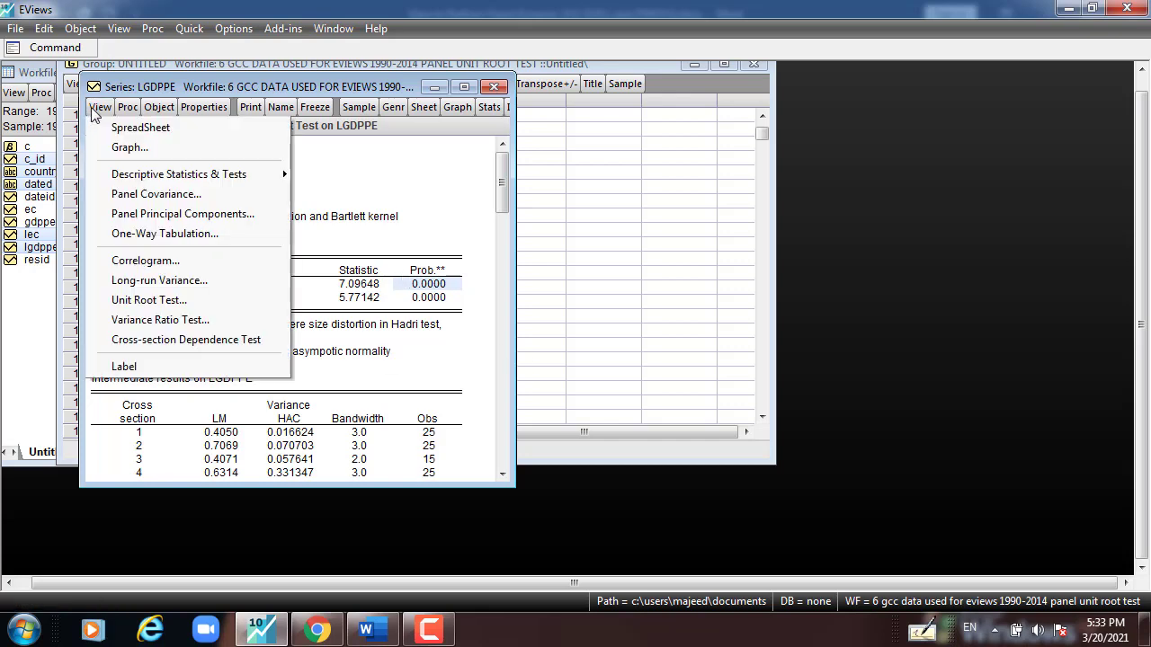
{"action": "left_click", "coordinate": [151, 301]}
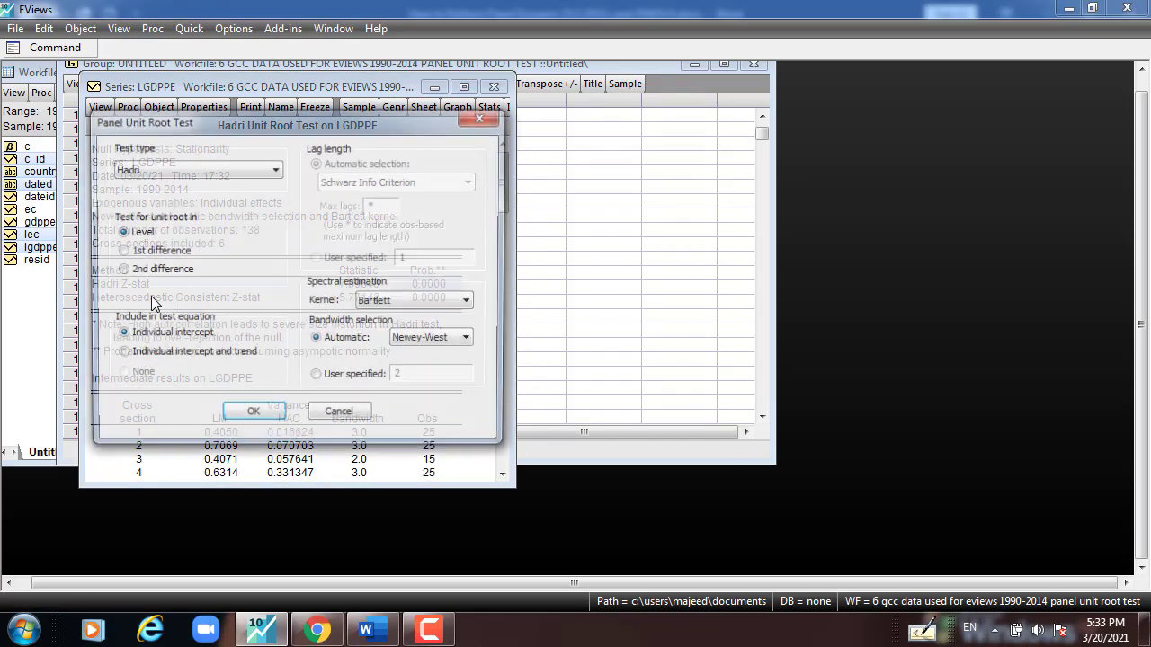
{"action": "left_click", "coordinate": [155, 252]}
{"action": "left_click", "coordinate": [253, 417]}
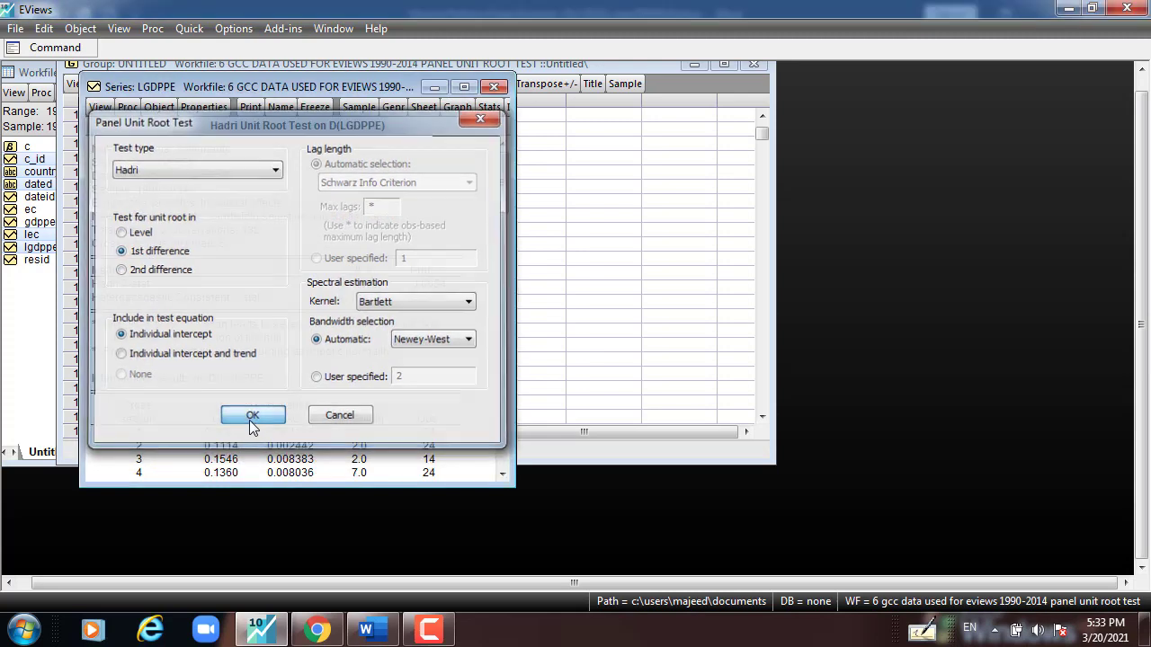
{"action": "left_click", "coordinate": [428, 286]}
{"action": "left_click_drag", "start_coordinate": [434, 301], "coordinate": [438, 305]}
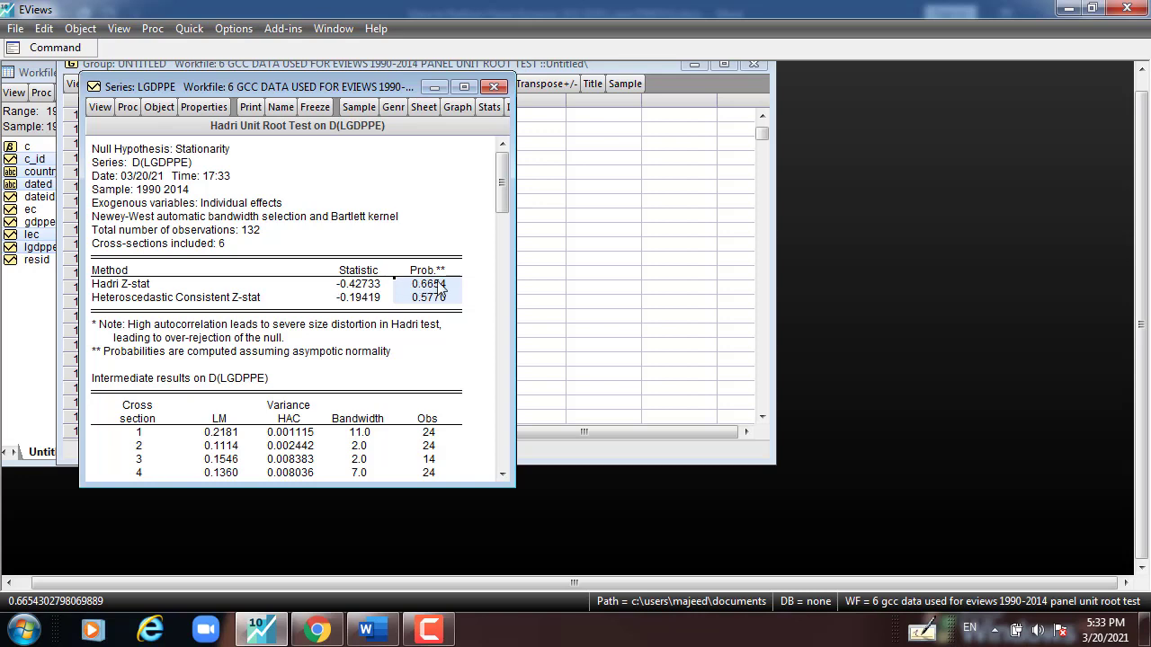
{"action": "left_click", "coordinate": [114, 287]}
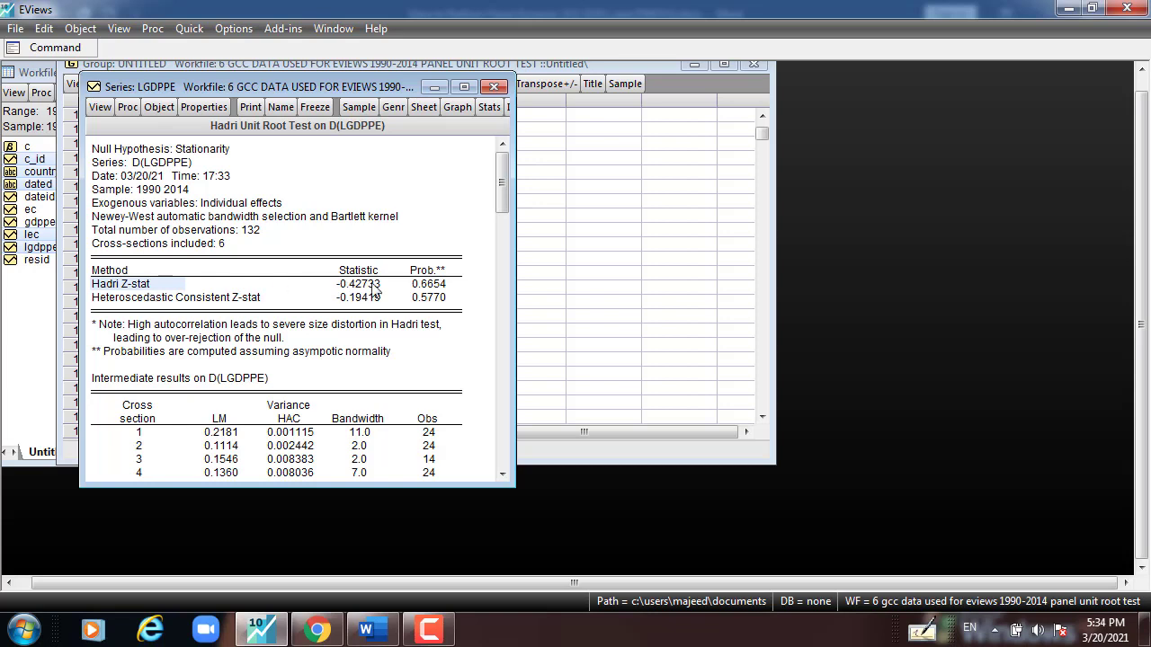
{"action": "left_click", "coordinate": [425, 284]}
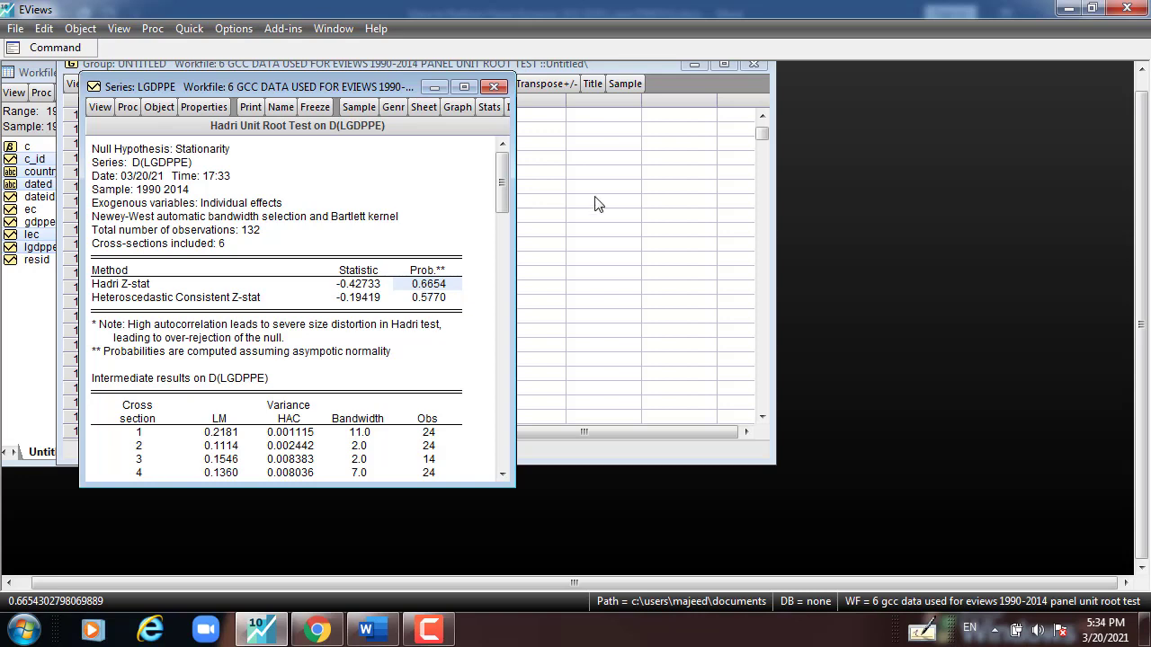
- Close the LGDPPE test window and start a Johansen cointegration test with only lgdppe and lec in the series list
{"action": "left_click", "coordinate": [498, 87]}
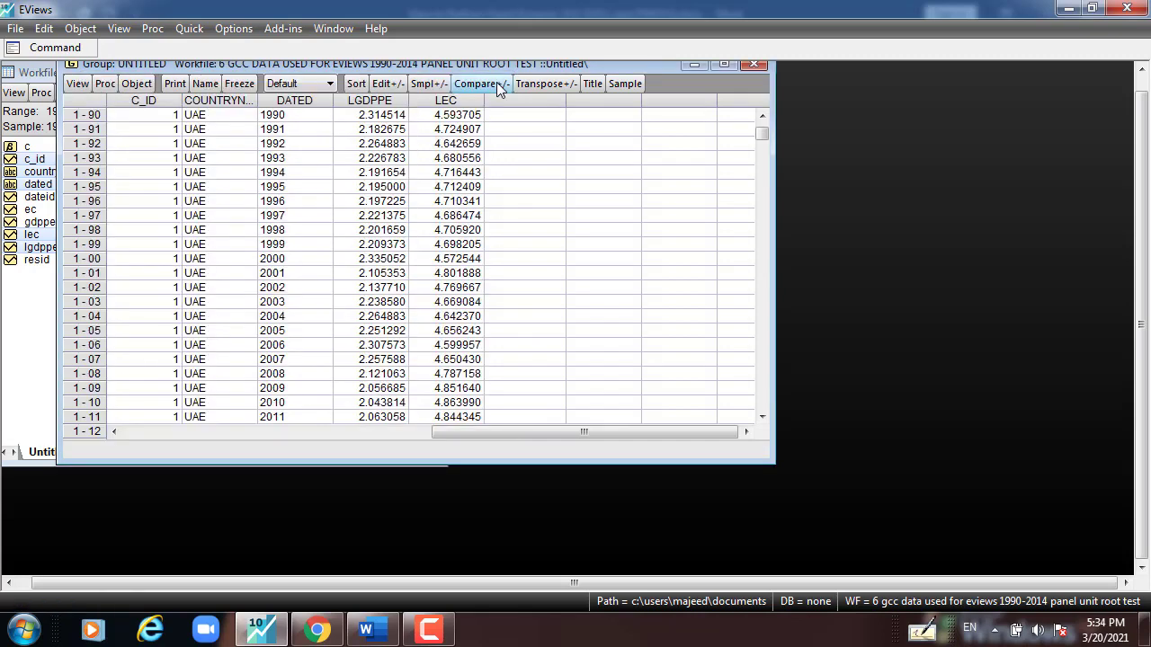
{"action": "left_click", "coordinate": [188, 31]}
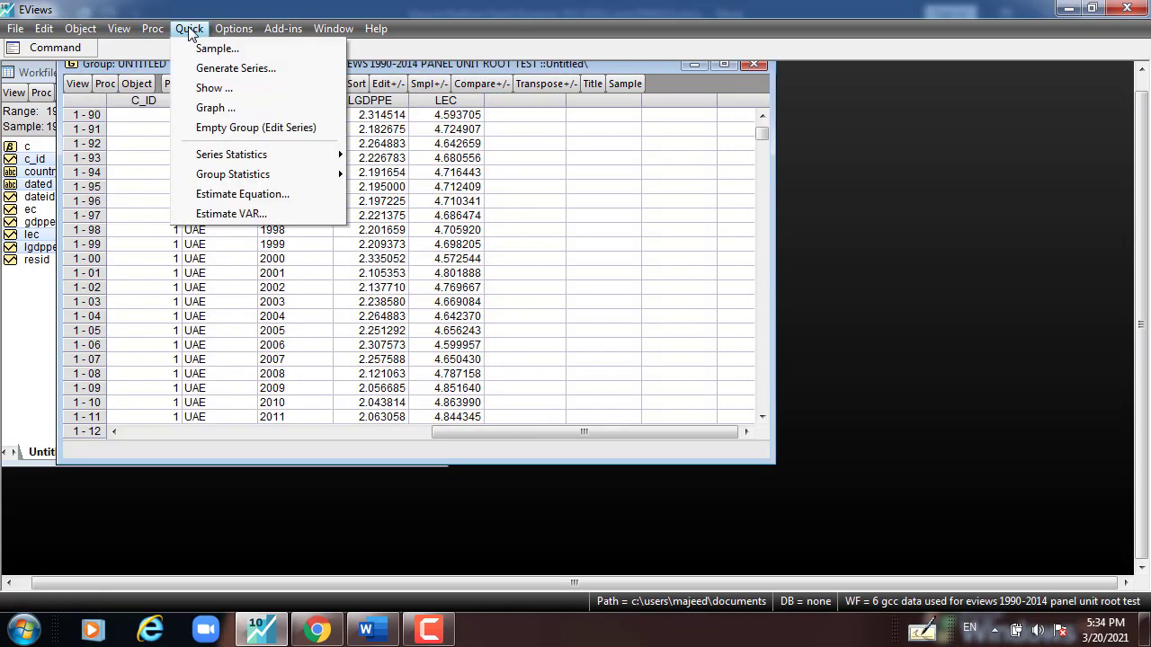
{"action": "mouse_move", "coordinate": [220, 177]}
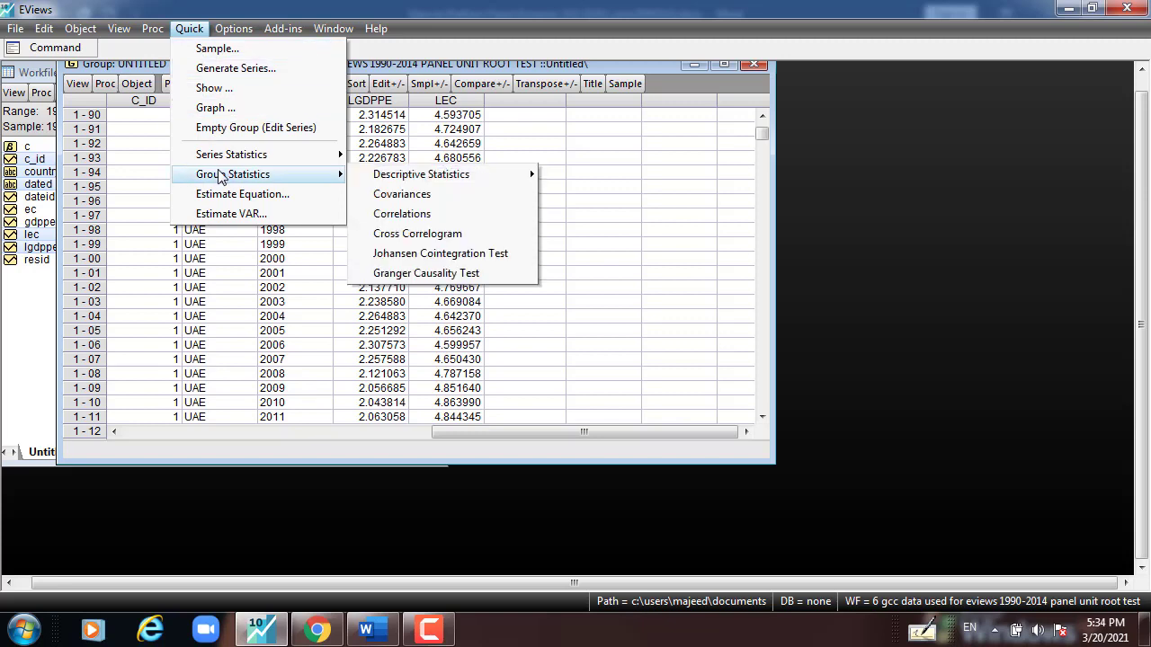
{"action": "left_click", "coordinate": [424, 253]}
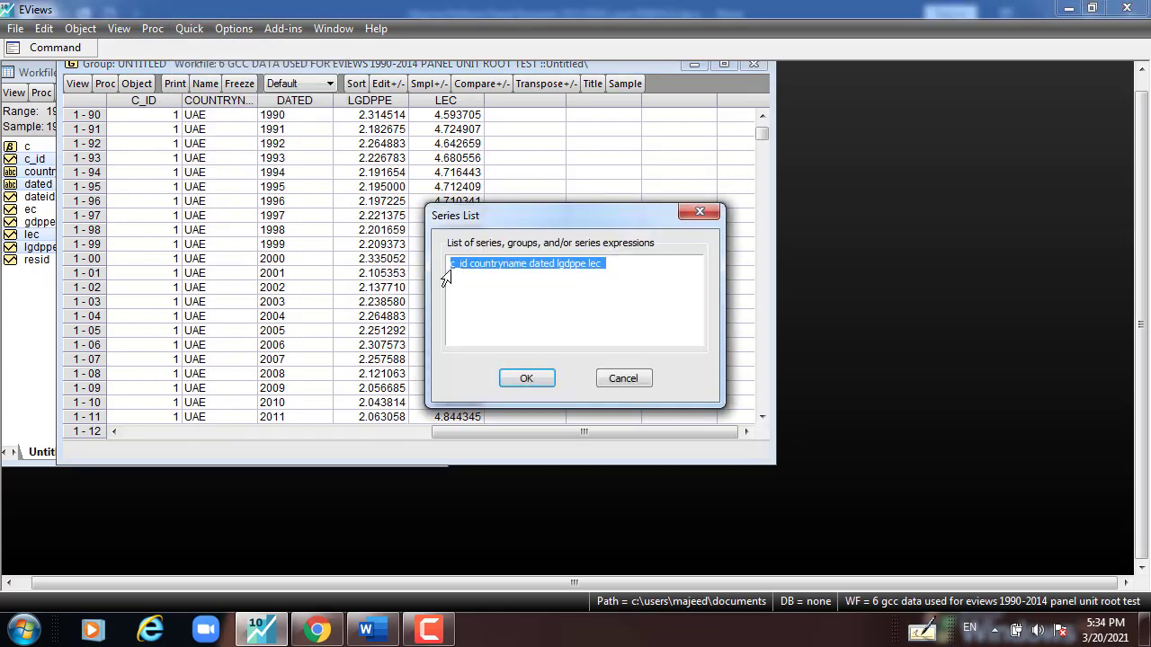
{"action": "left_click", "coordinate": [601, 288]}
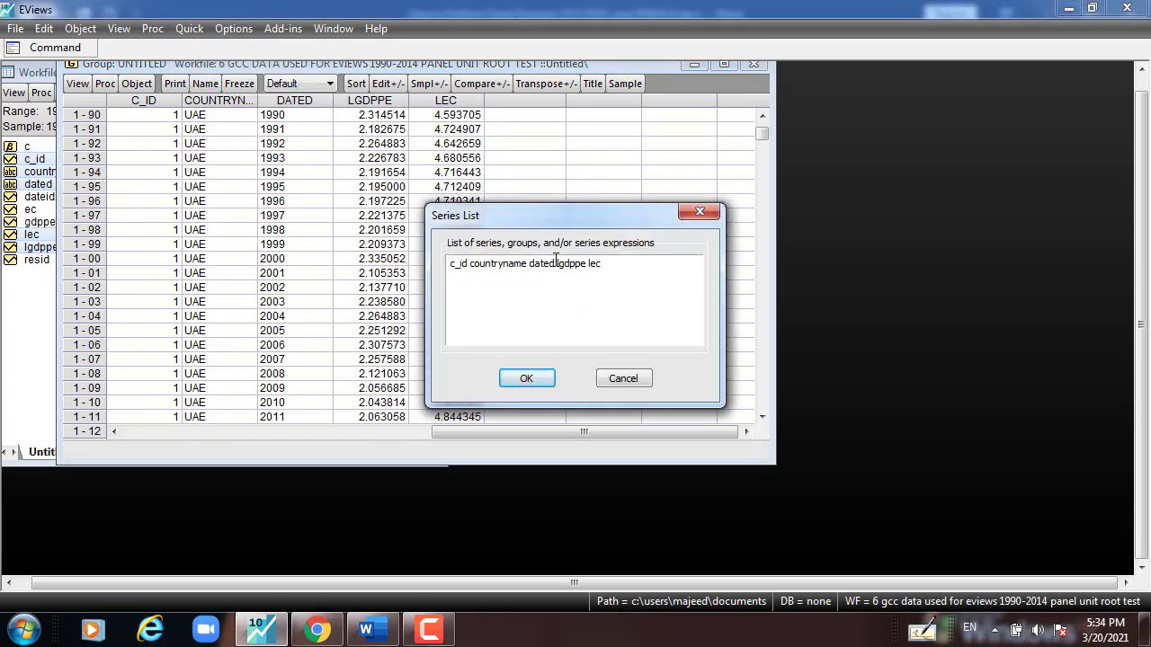
{"action": "left_click_drag", "start_coordinate": [556, 263], "coordinate": [436, 267]}
{"action": "key", "text": "Delete"}
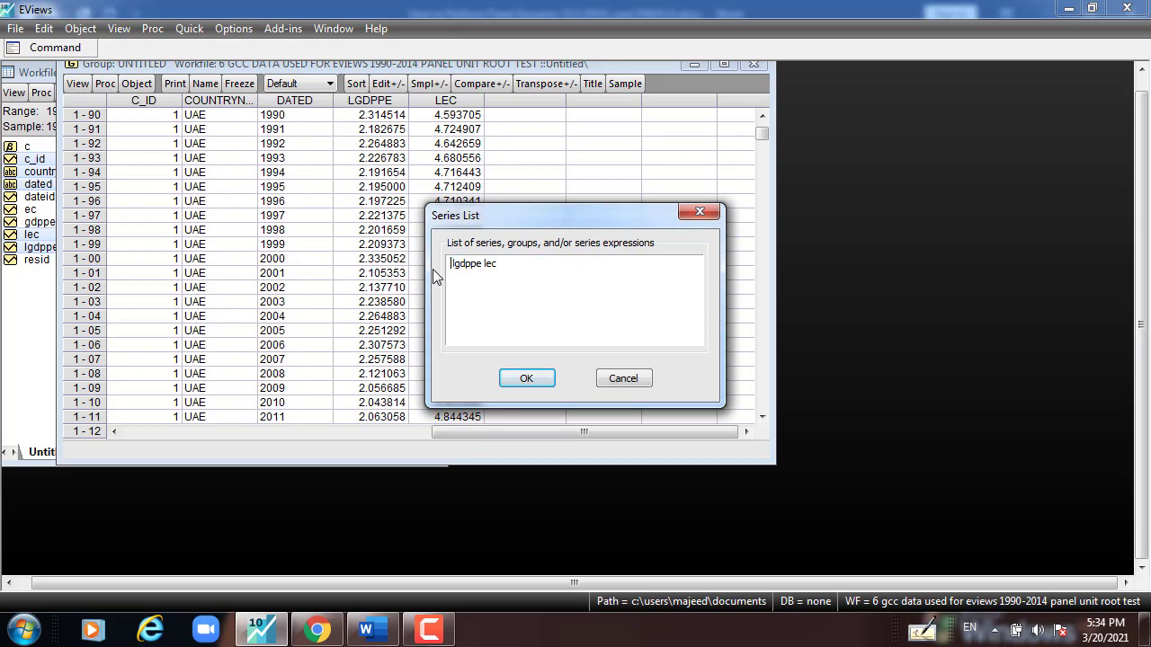
{"action": "left_click", "coordinate": [526, 378]}
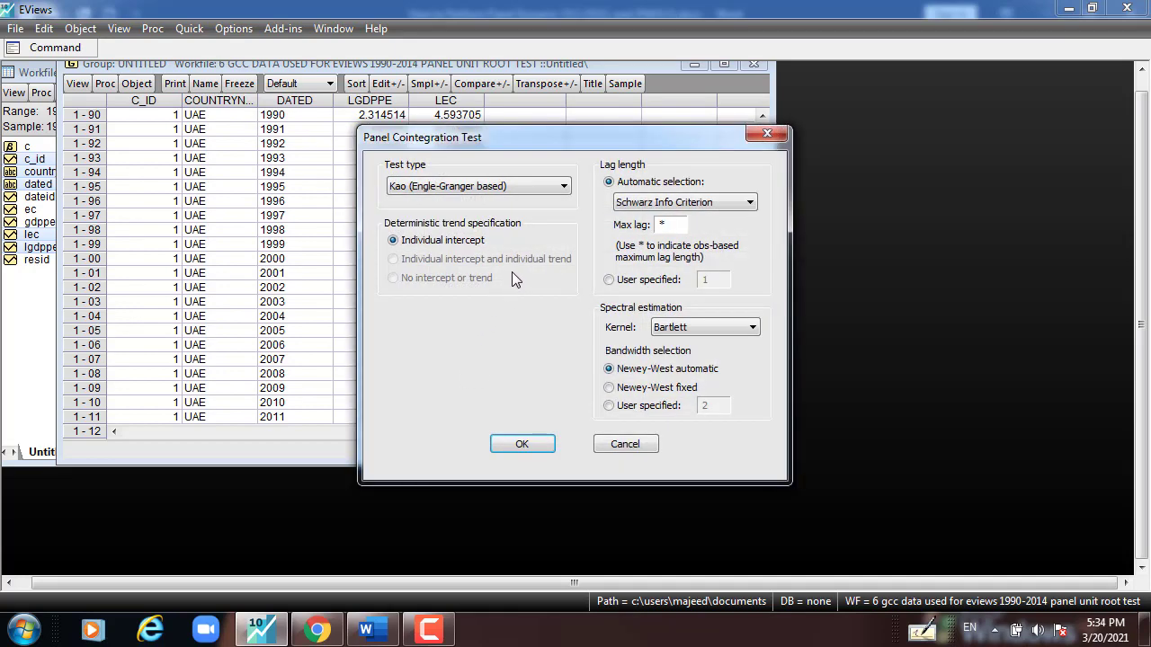
- Run the Pedroni (Engle-Granger based) panel cointegration test with individual intercept, deleting the old untitled group and moving the results window into view
{"action": "left_click_drag", "start_coordinate": [549, 141], "coordinate": [345, 106]}
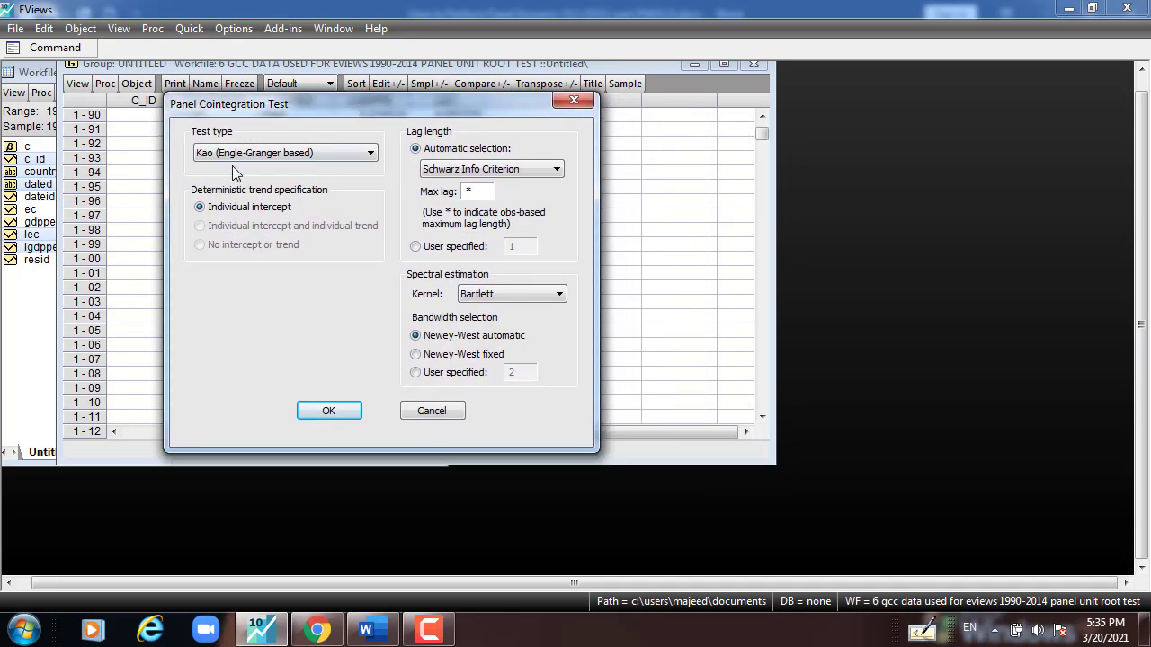
{"action": "left_click", "coordinate": [372, 154]}
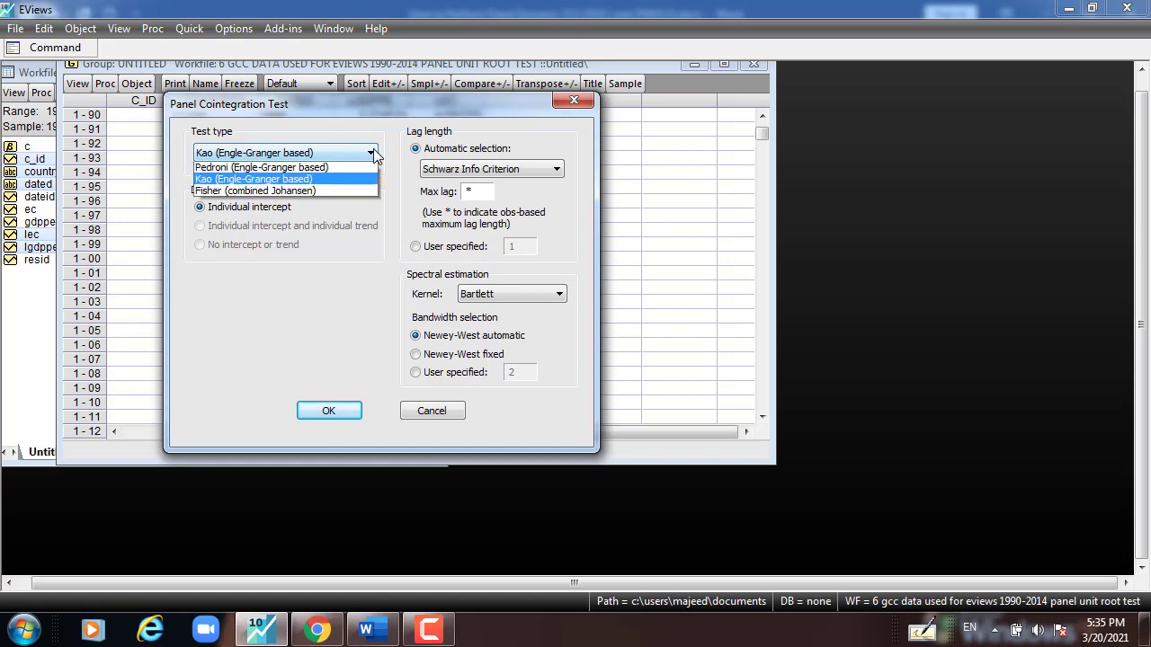
{"action": "left_click", "coordinate": [275, 167]}
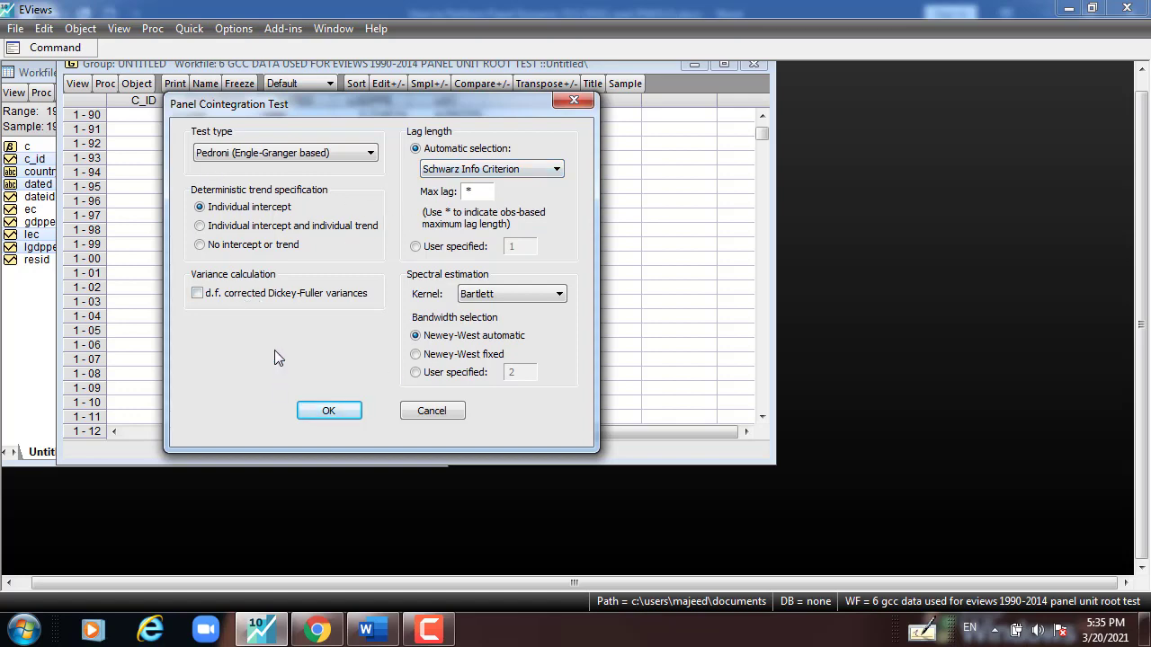
{"action": "left_click", "coordinate": [322, 411]}
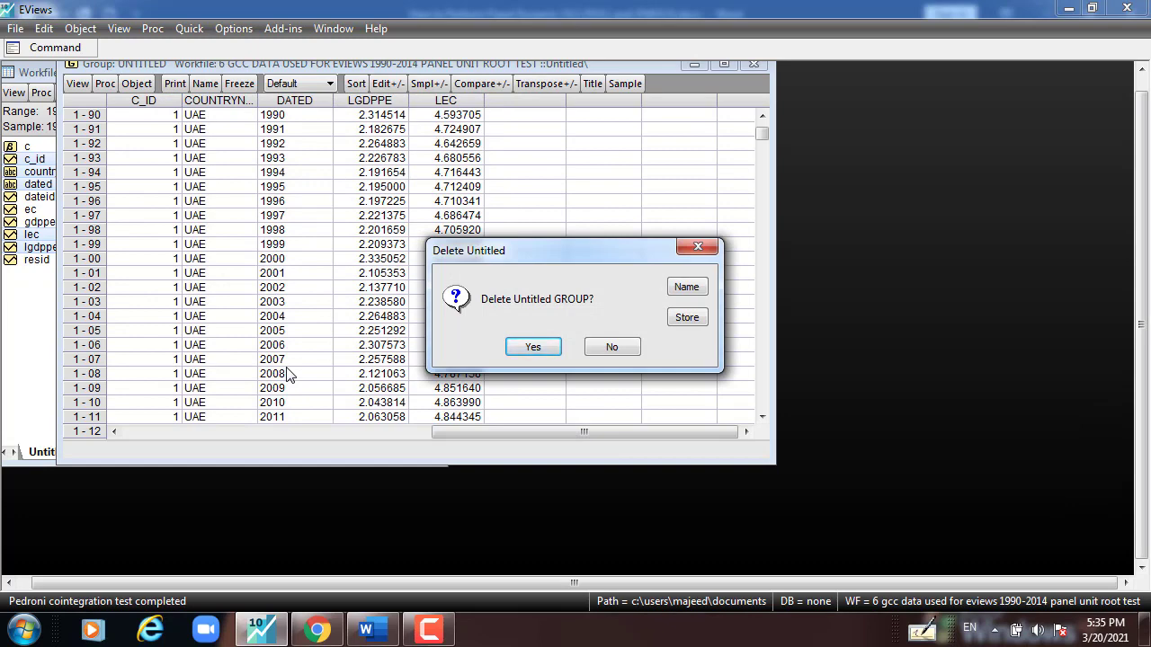
{"action": "left_click", "coordinate": [533, 347]}
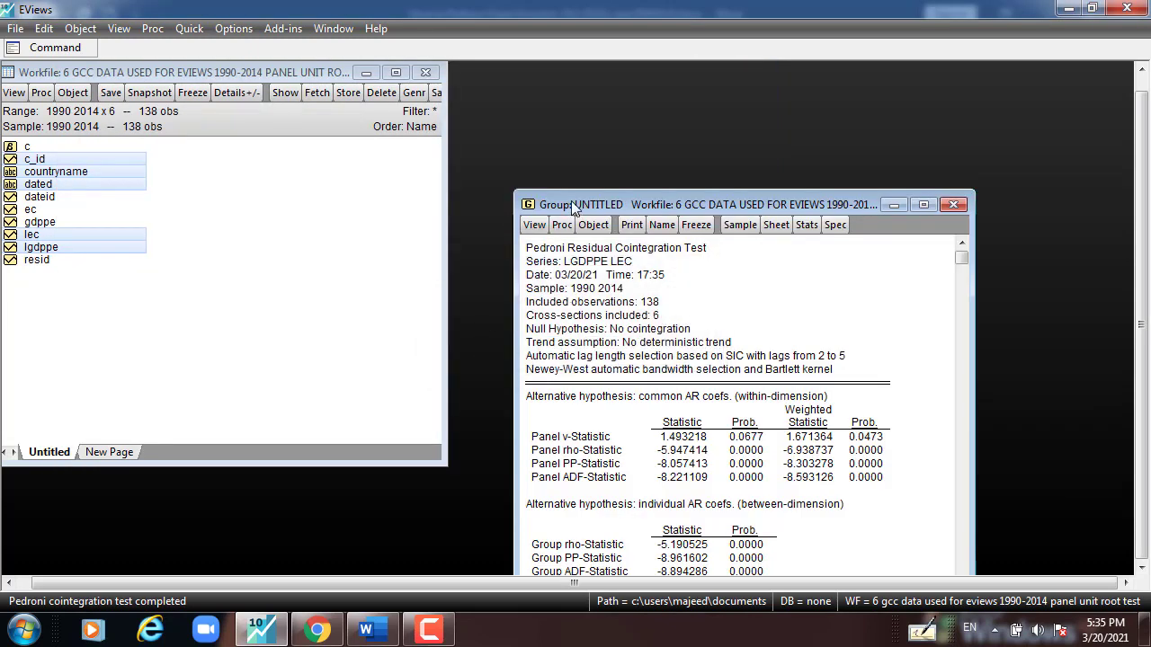
{"action": "left_click_drag", "start_coordinate": [571, 201], "coordinate": [177, 83]}
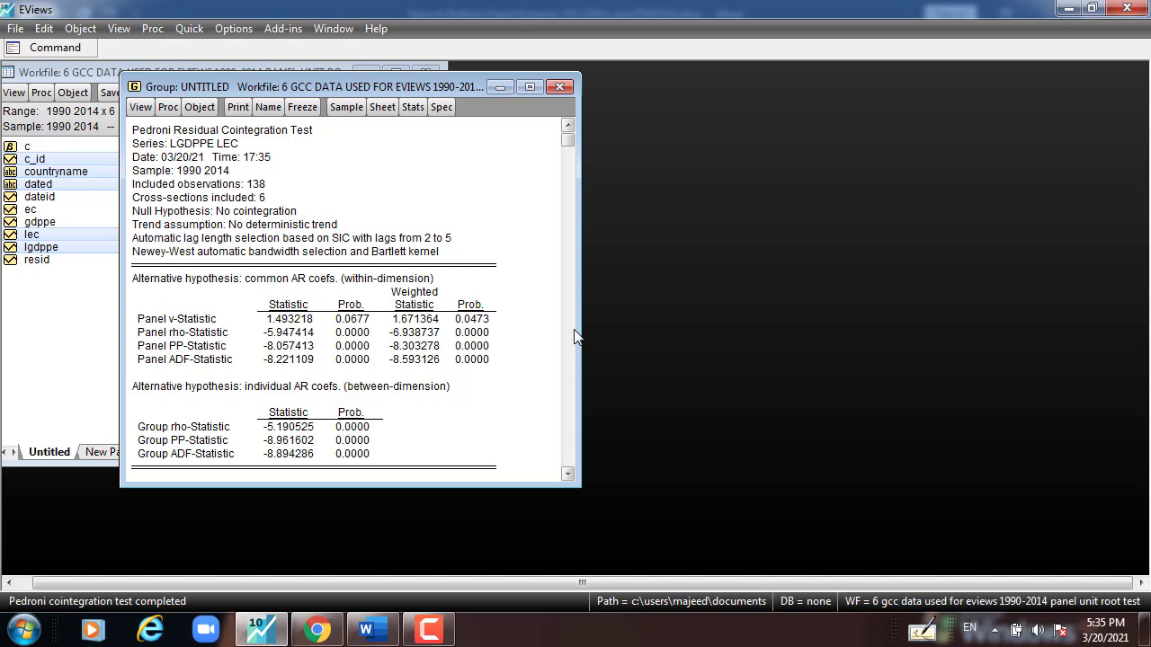
- Examine the tested series and the unweighted and weighted within-dimension probabilities in the Pedroni results, shifting the results window slightly
{"action": "left_click", "coordinate": [203, 145]}
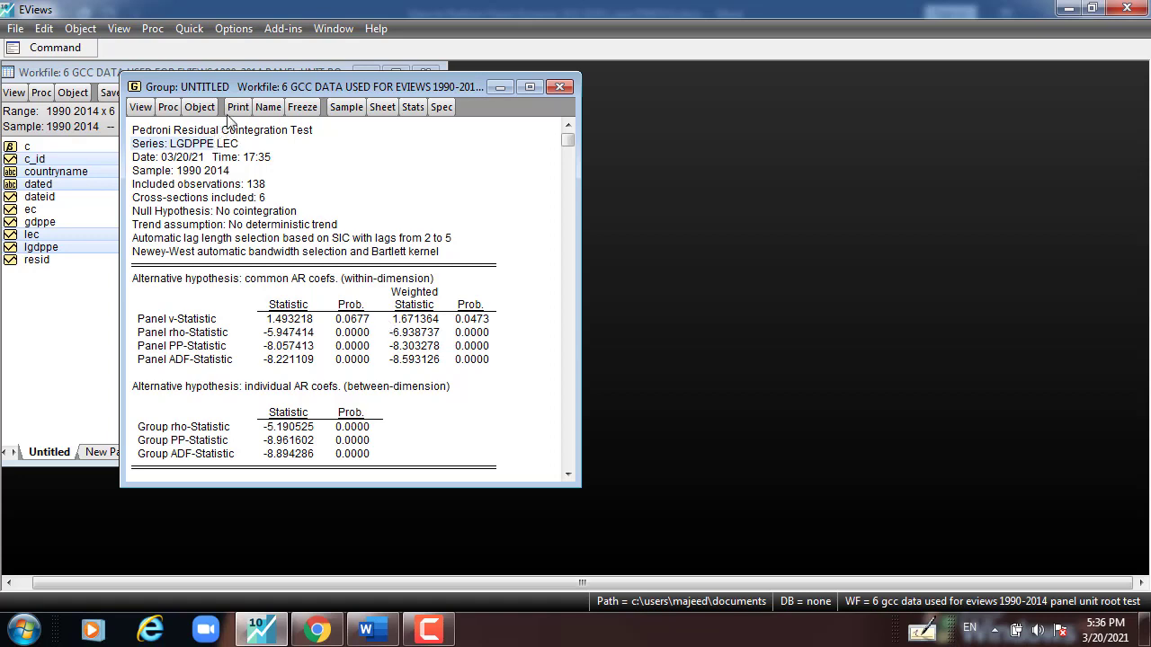
{"action": "left_click", "coordinate": [202, 30]}
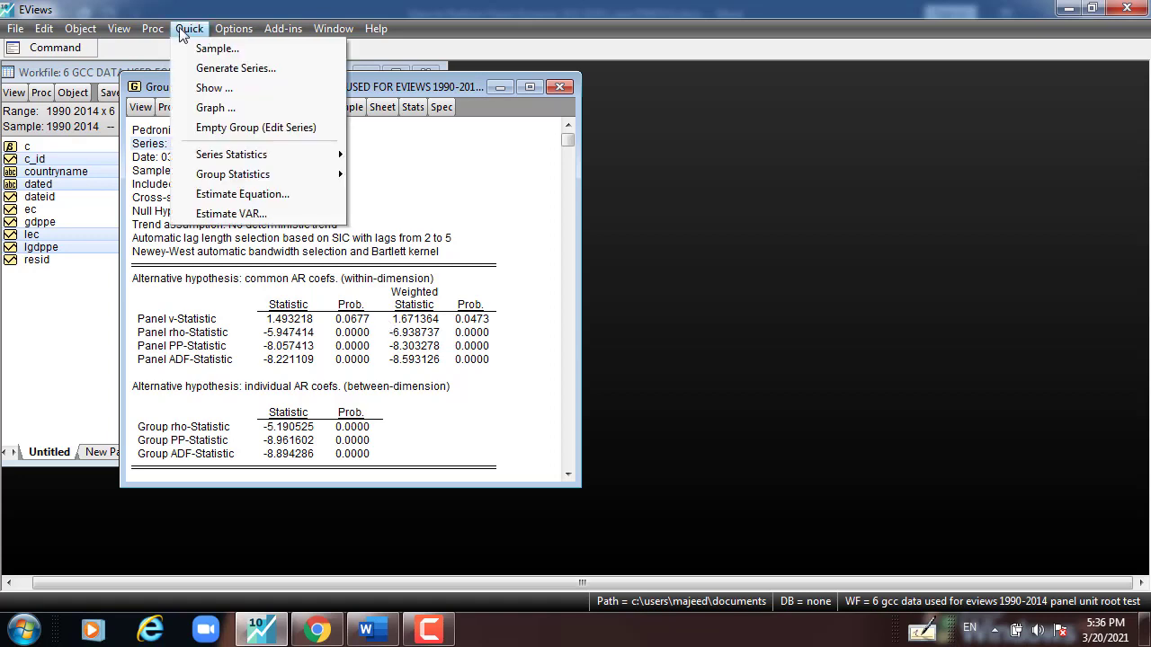
{"action": "left_click", "coordinate": [199, 29]}
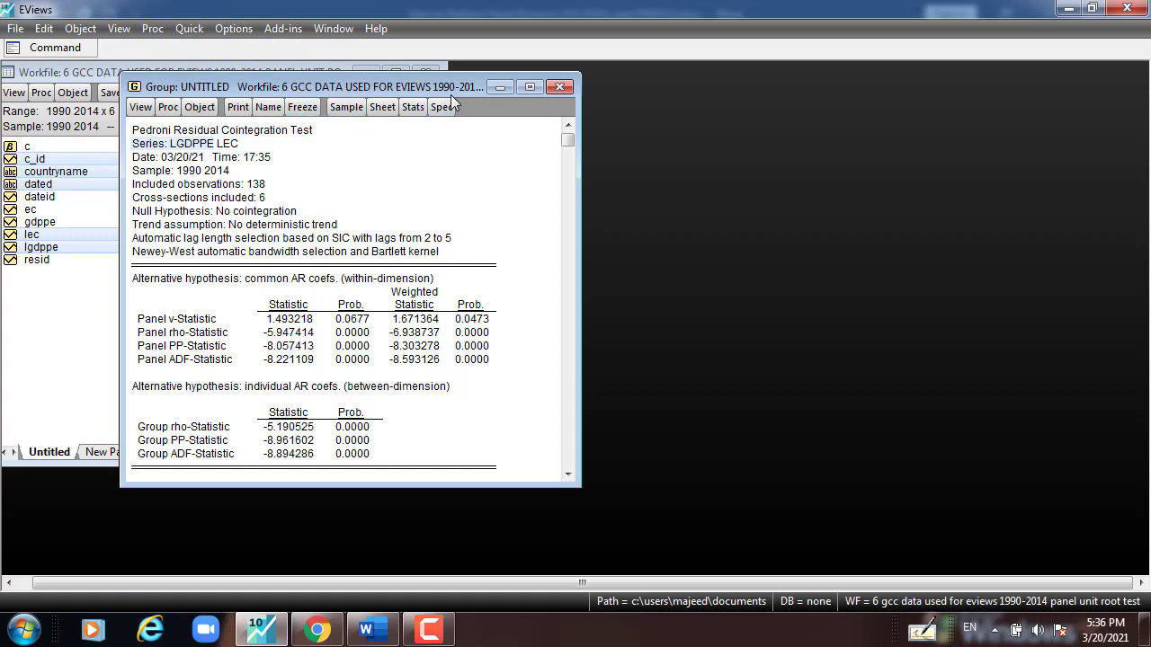
{"action": "left_click_drag", "start_coordinate": [462, 86], "coordinate": [448, 86]}
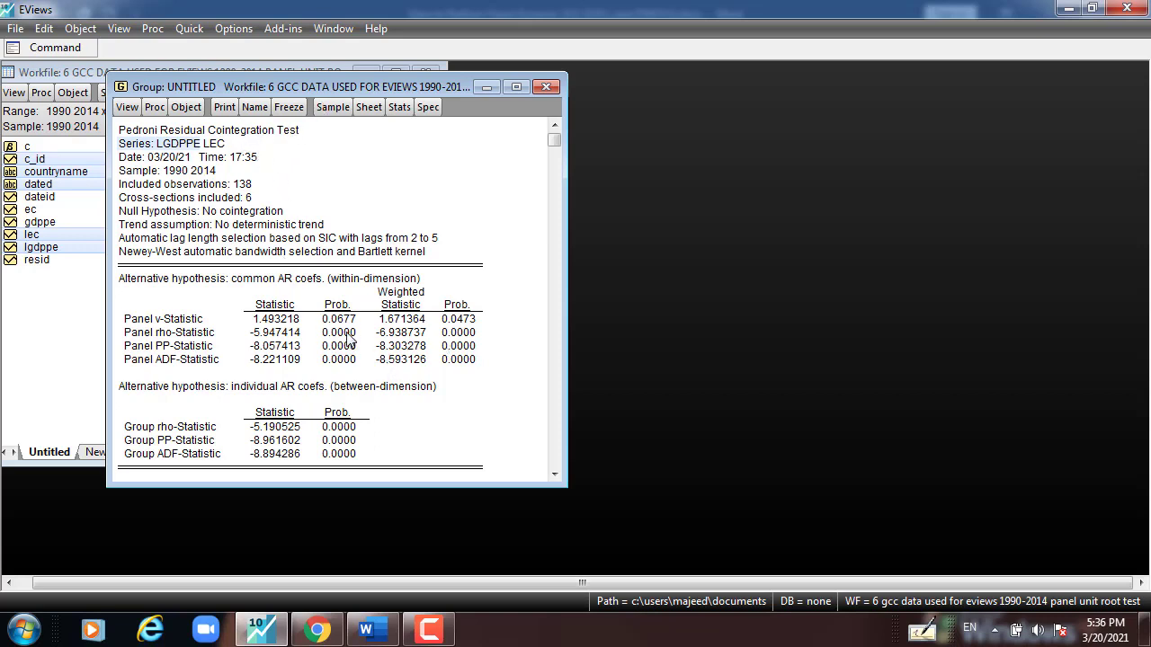
{"action": "left_click_drag", "start_coordinate": [338, 318], "coordinate": [338, 360]}
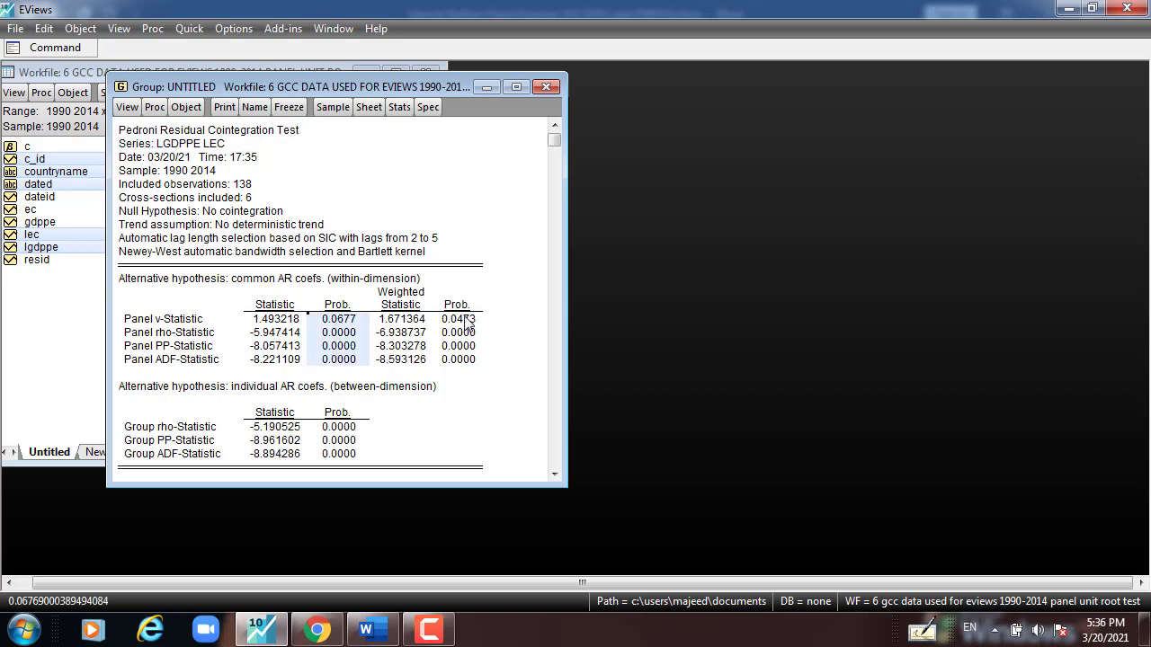
{"action": "left_click_drag", "start_coordinate": [457, 319], "coordinate": [463, 359]}
{"action": "left_click", "coordinate": [340, 321]}
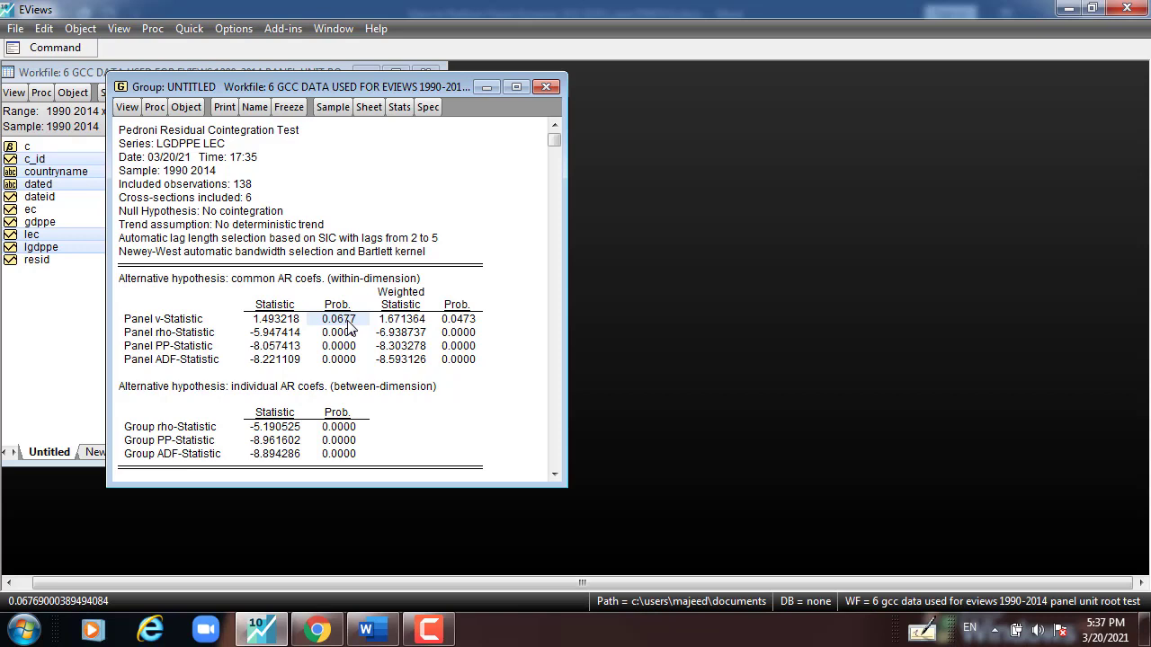
- Review the list of panel and group statistics together with the within-dimension and between-dimension alternative hypotheses
{"action": "left_click", "coordinate": [402, 296]}
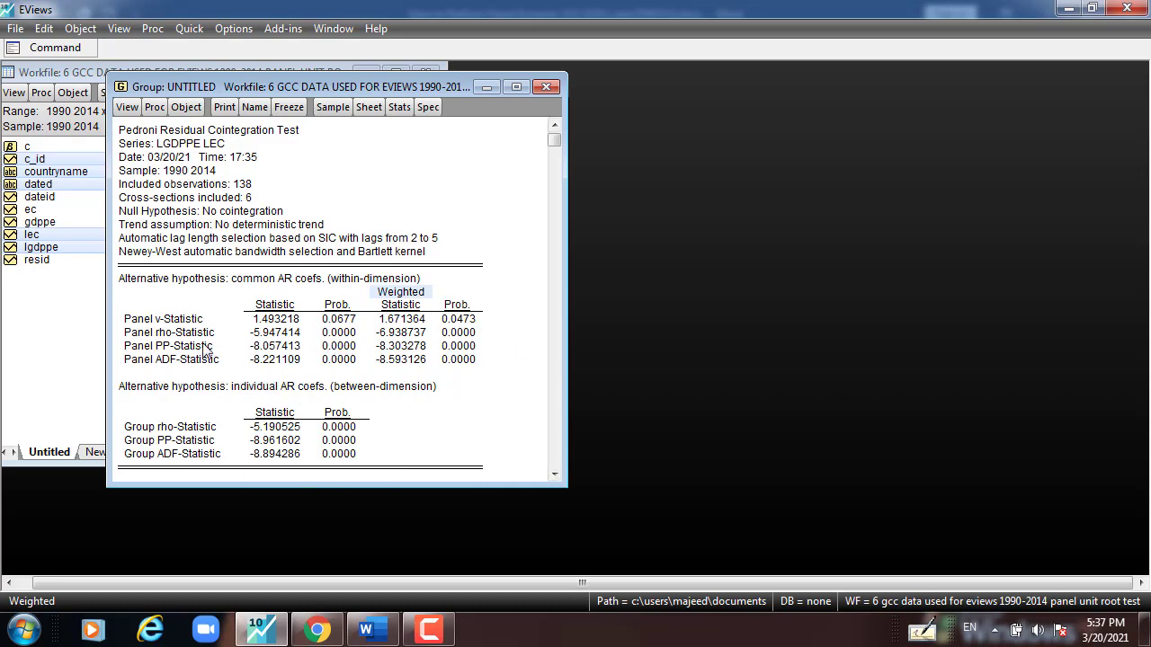
{"action": "left_click_drag", "start_coordinate": [178, 322], "coordinate": [180, 457]}
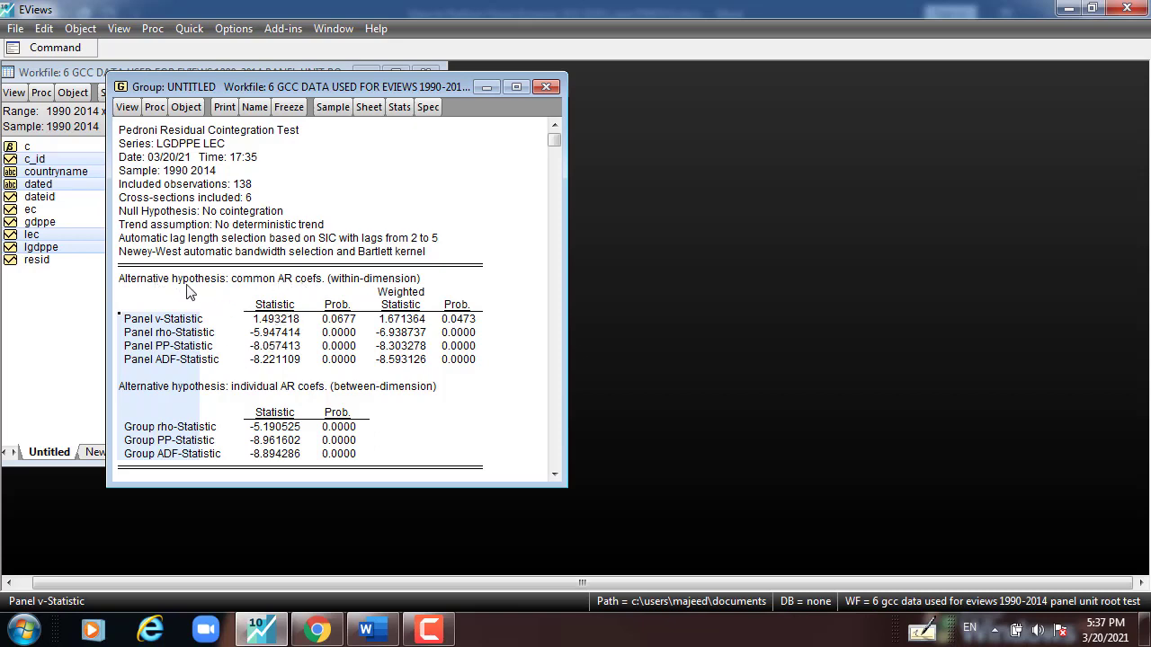
{"action": "left_click", "coordinate": [365, 288]}
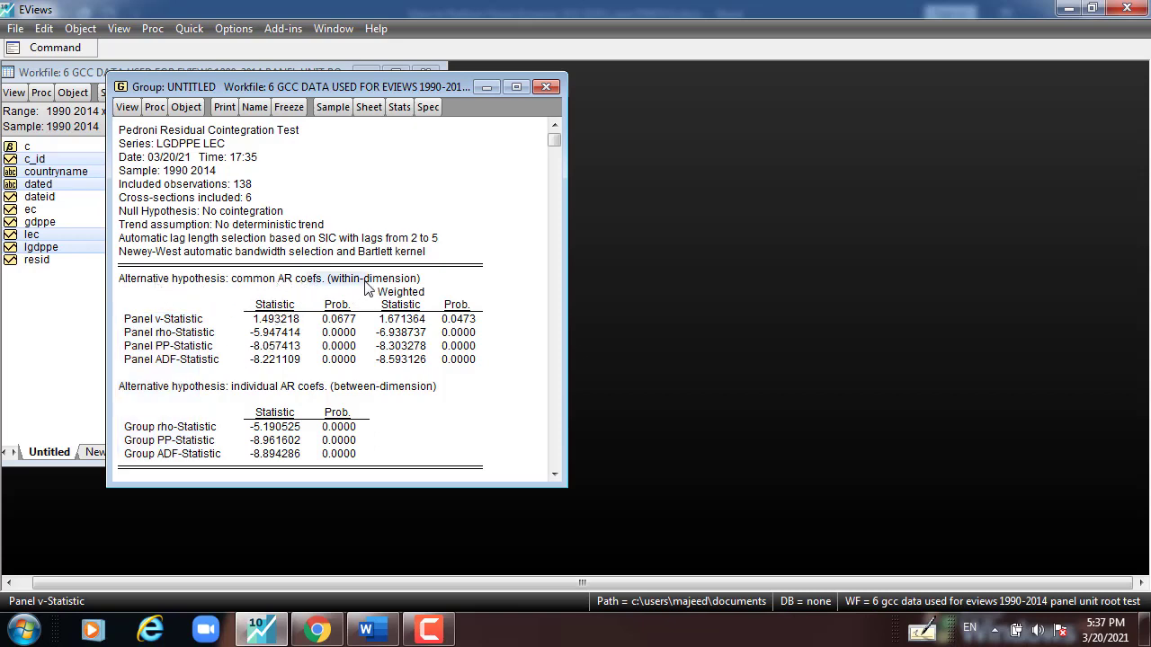
{"action": "left_click", "coordinate": [153, 388]}
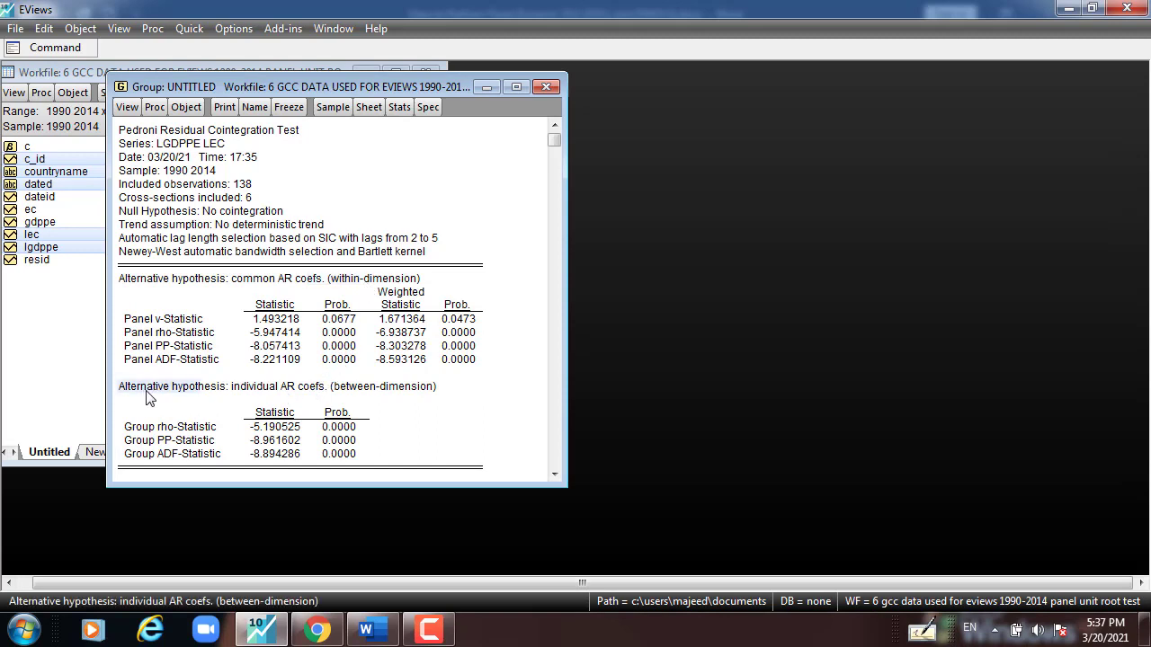
{"action": "left_click", "coordinate": [342, 391]}
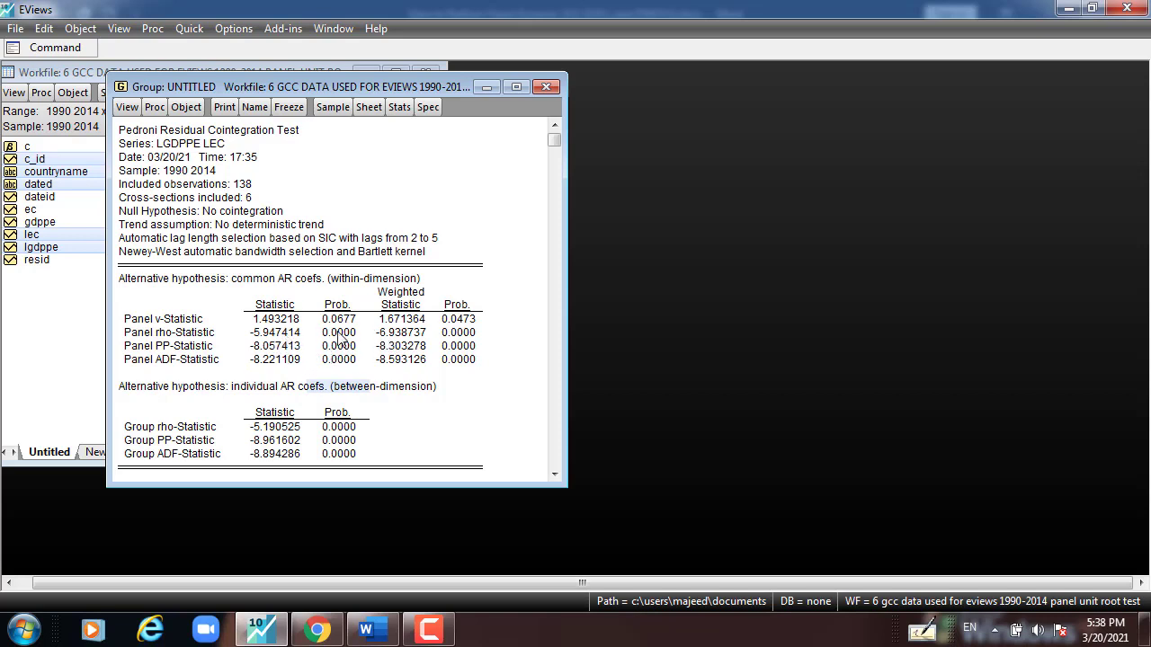
- Check the Panel v, rho, PP and ADF probabilities one by one for evidence of cointegration between LGDPPE and LEC
{"action": "left_click", "coordinate": [341, 321]}
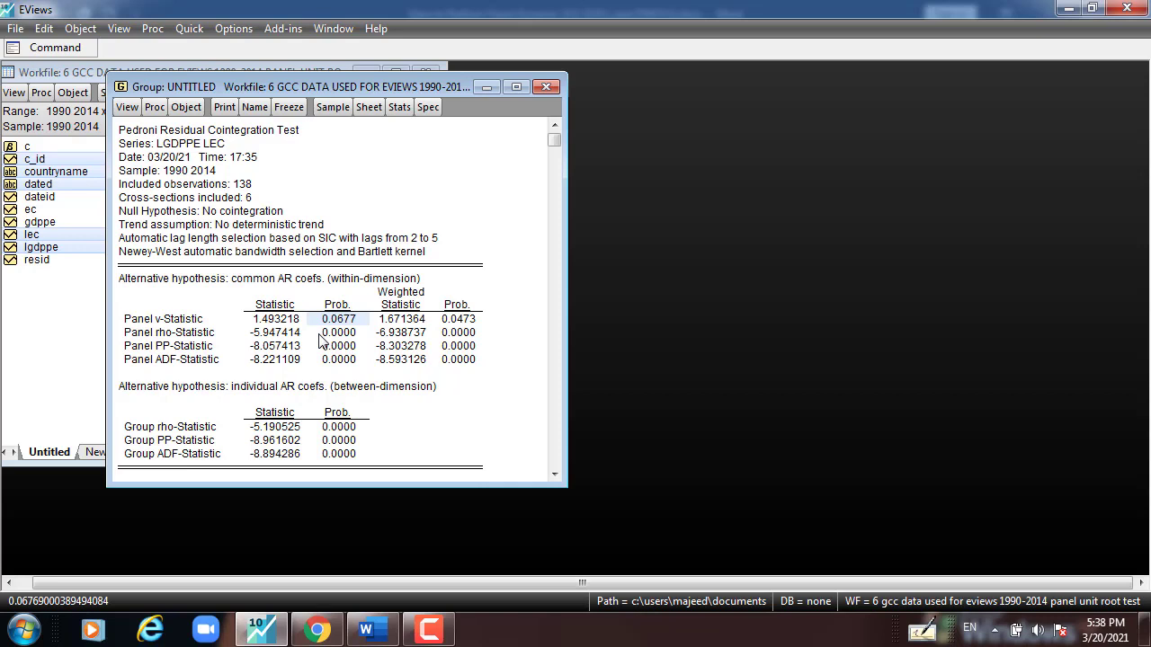
{"action": "left_click_drag", "start_coordinate": [187, 148], "coordinate": [223, 150]}
{"action": "left_click", "coordinate": [347, 335]}
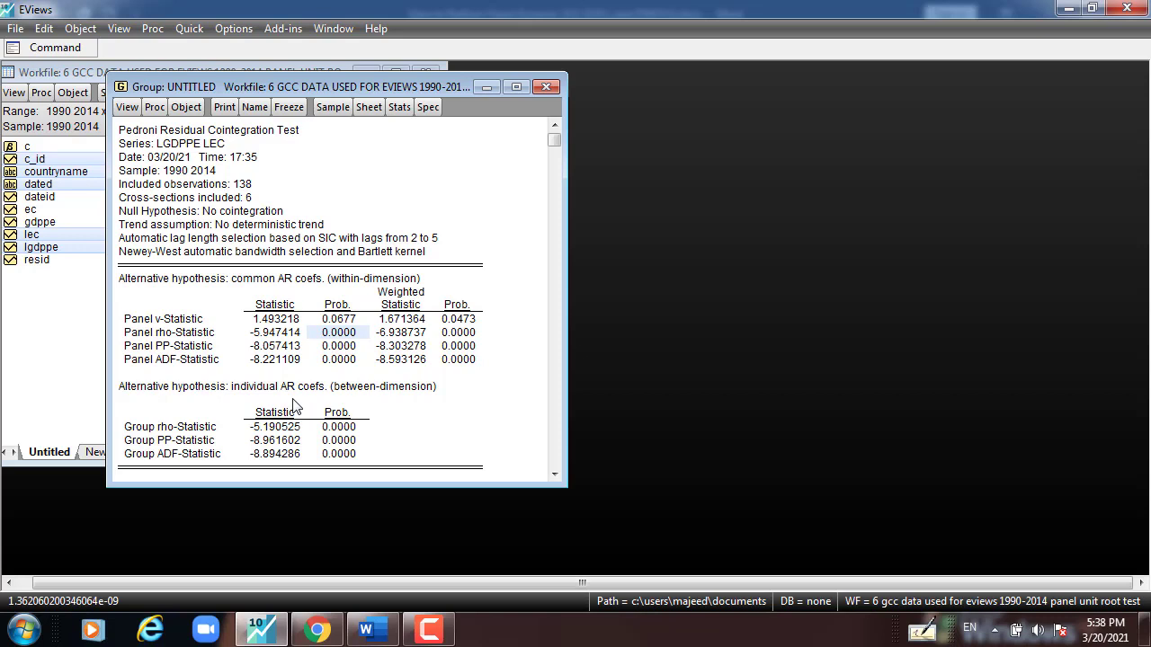
{"action": "left_click", "coordinate": [198, 145]}
{"action": "left_click", "coordinate": [215, 145]}
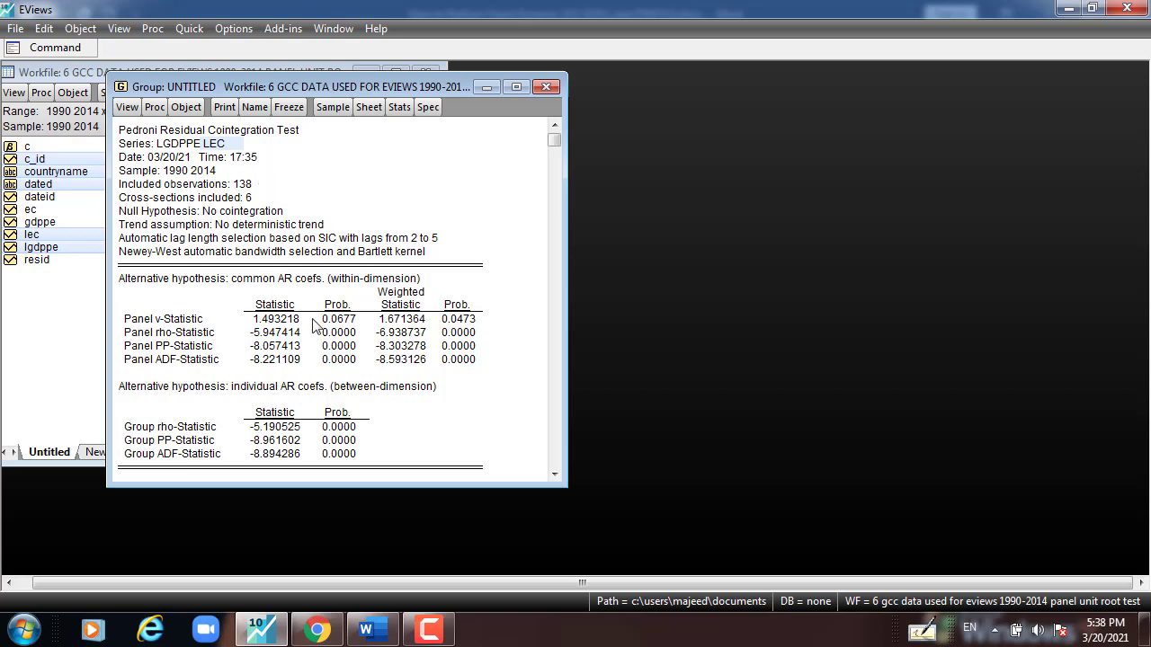
{"action": "left_click", "coordinate": [337, 347]}
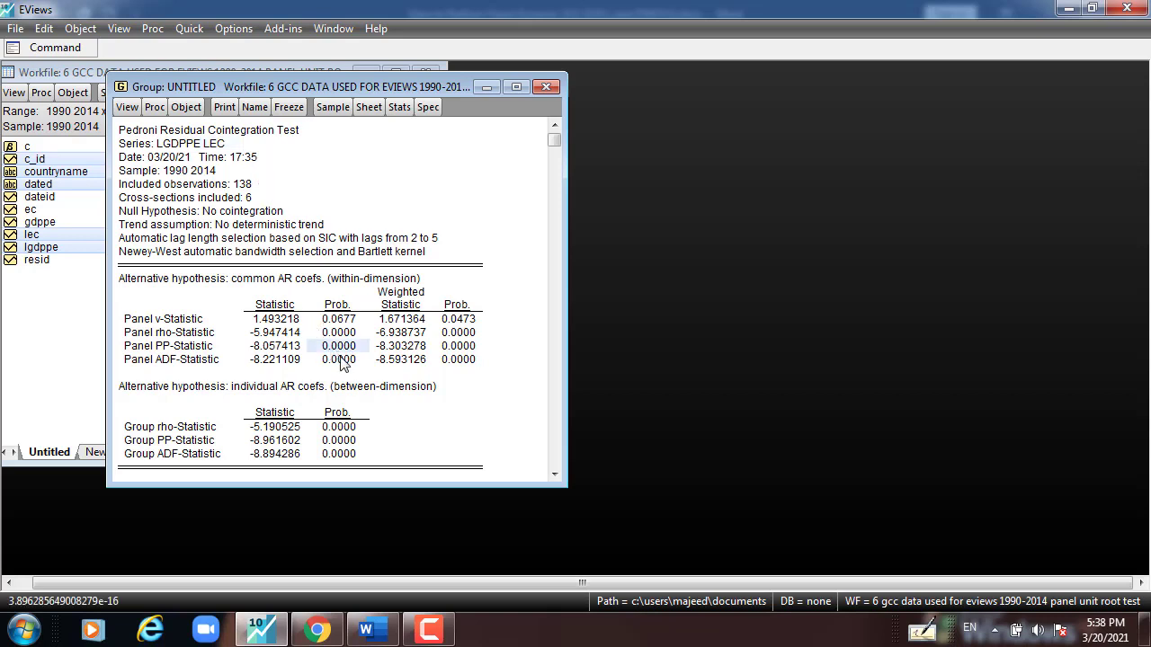
{"action": "left_click", "coordinate": [343, 361]}
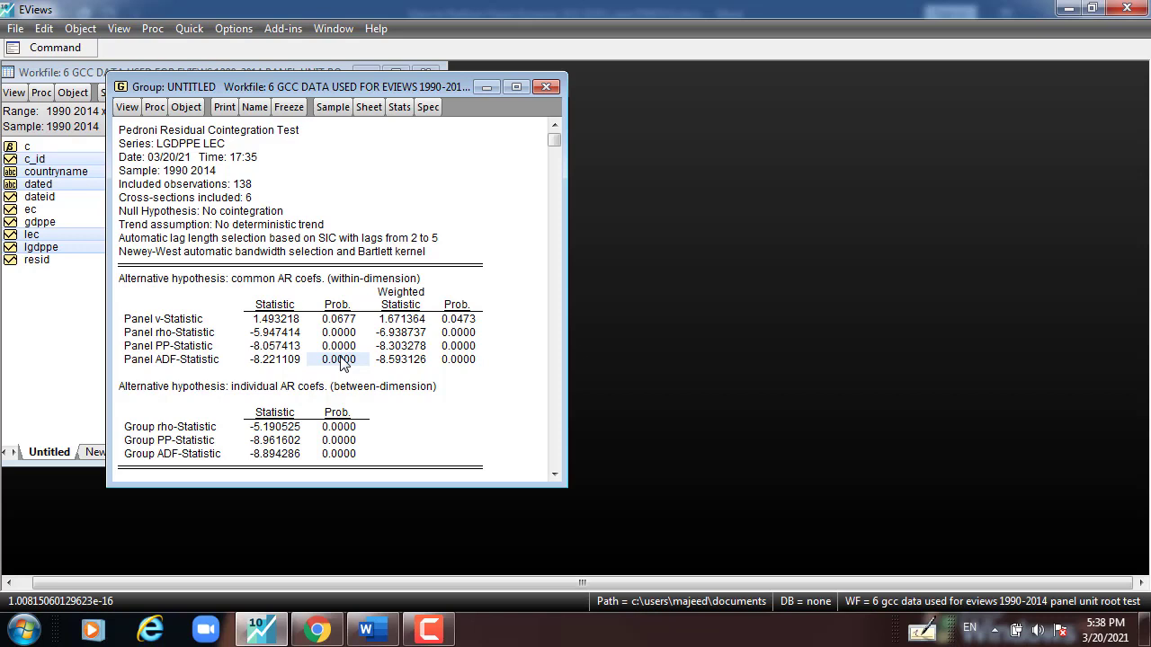
{"action": "left_click_drag", "start_coordinate": [460, 332], "coordinate": [463, 359]}
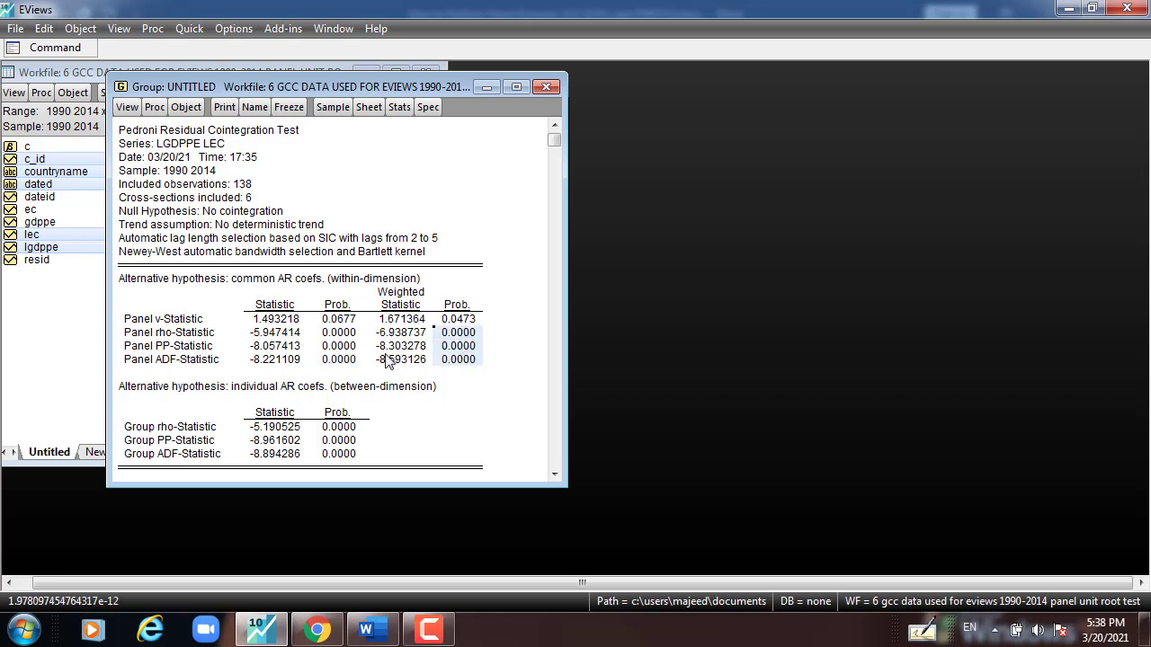
{"action": "left_click_drag", "start_coordinate": [347, 347], "coordinate": [349, 362]}
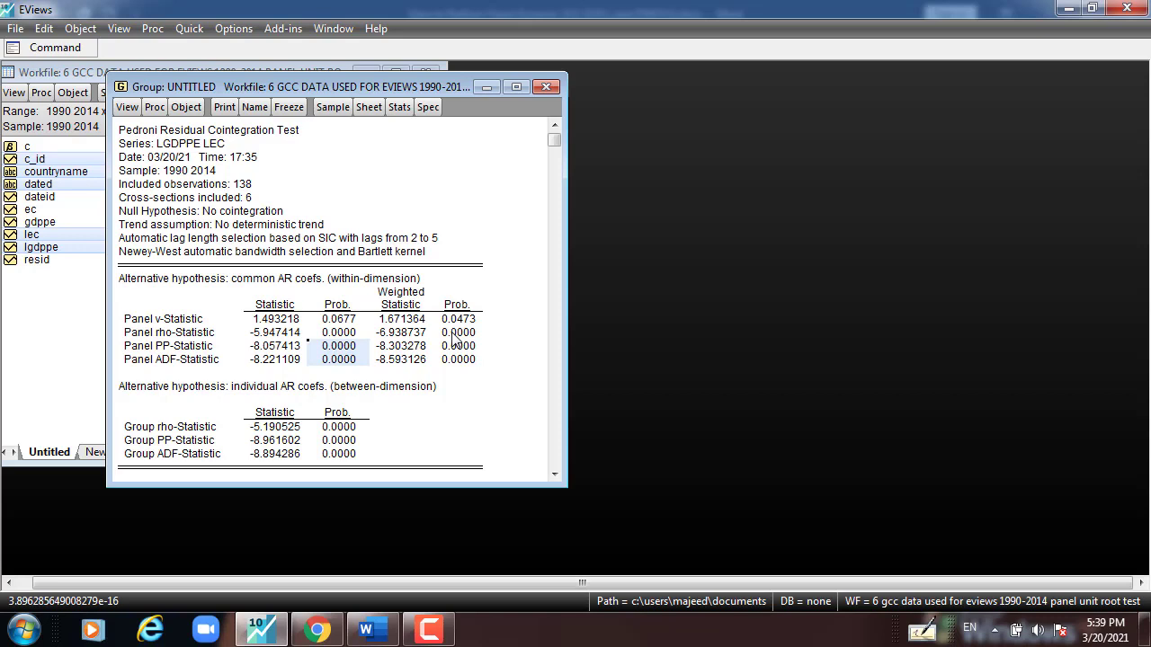
{"action": "left_click", "coordinate": [129, 108]}
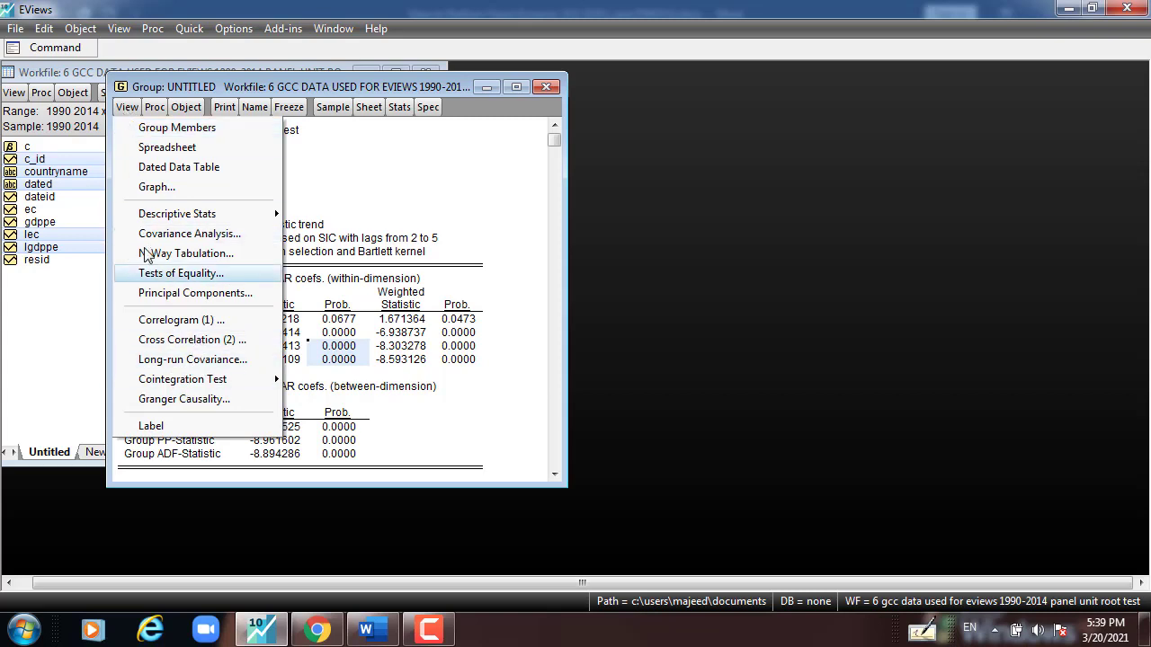
{"action": "left_click", "coordinate": [126, 107]}
{"action": "left_click", "coordinate": [126, 107]}
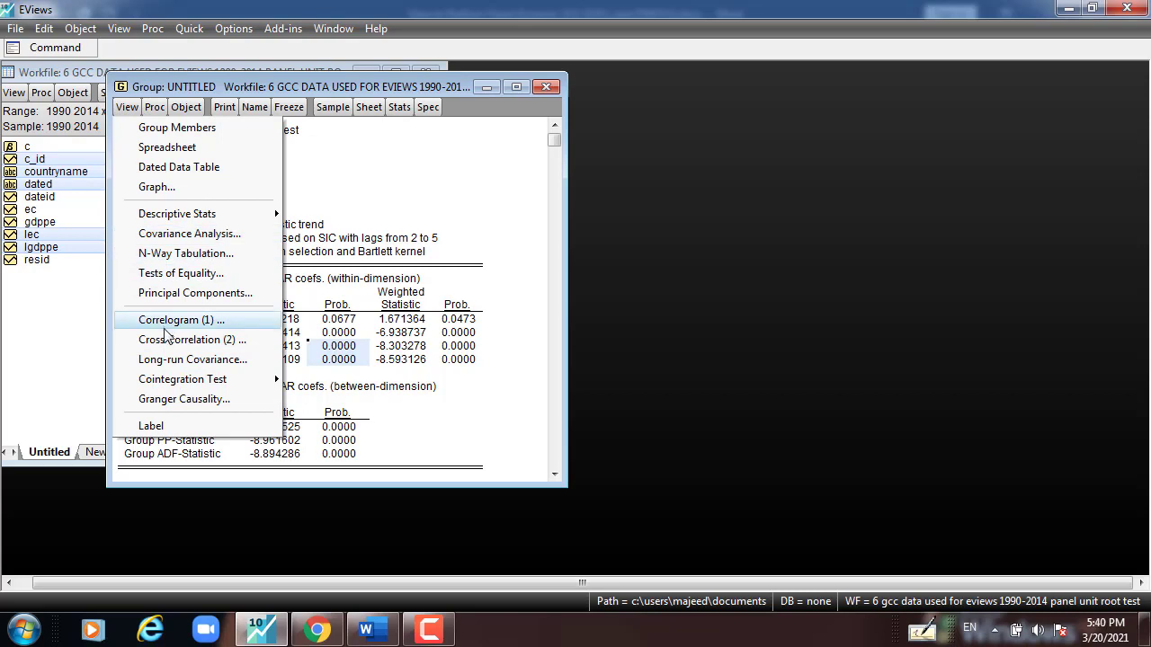
{"action": "left_click", "coordinate": [436, 175]}
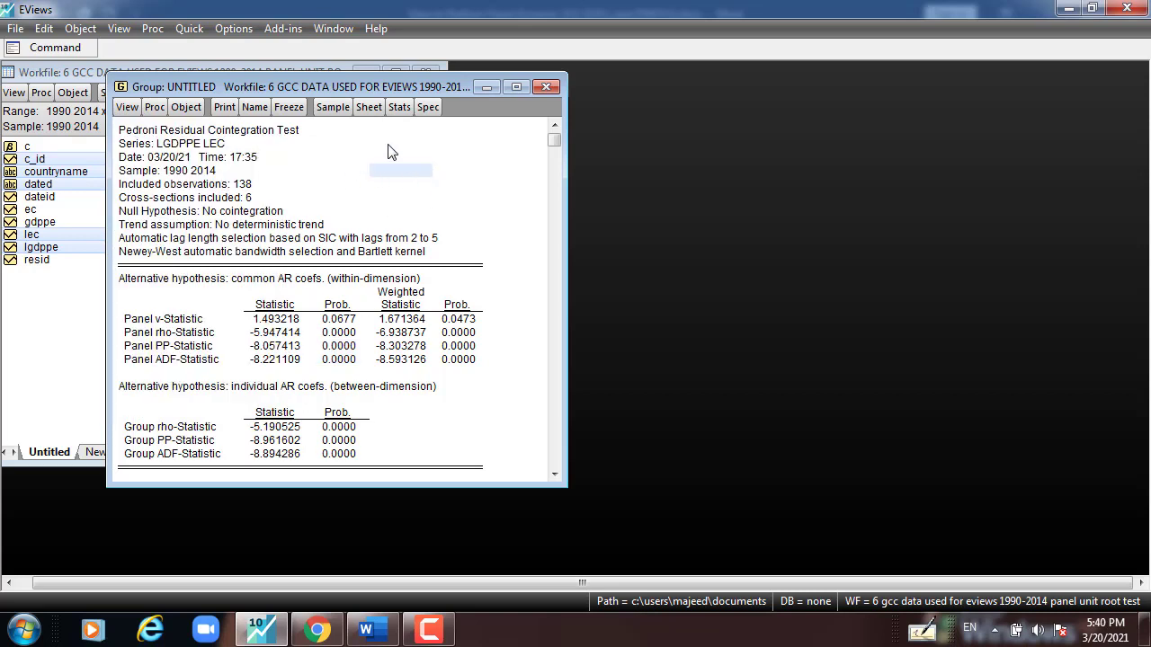
{"action": "left_click", "coordinate": [129, 107]}
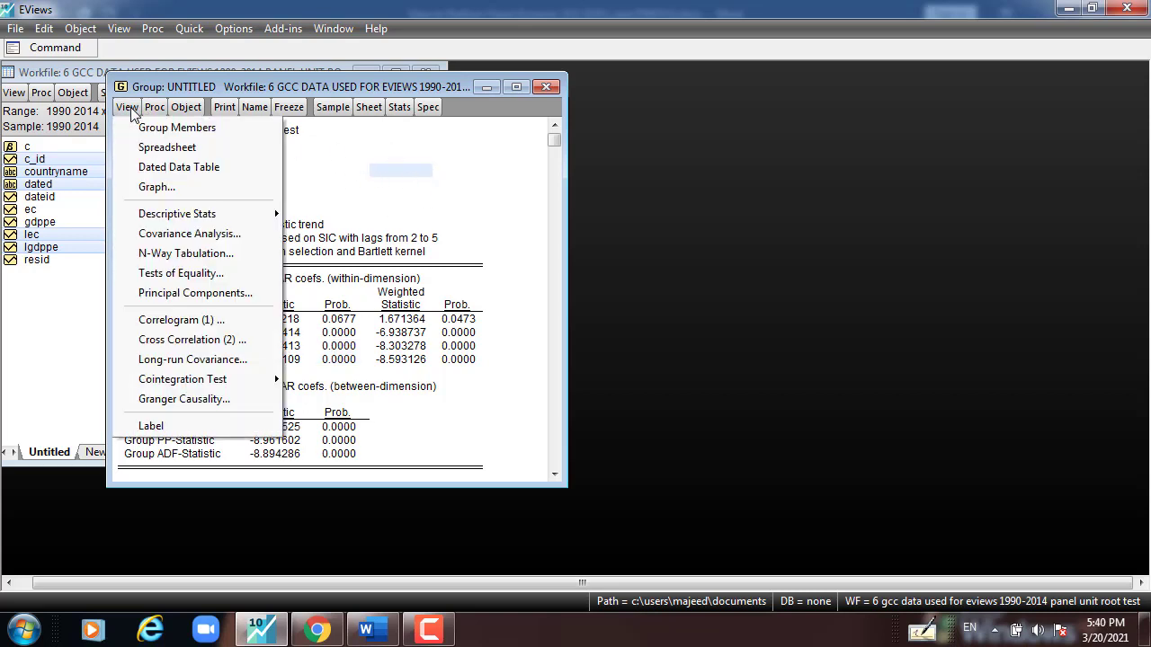
{"action": "left_click", "coordinate": [418, 185]}
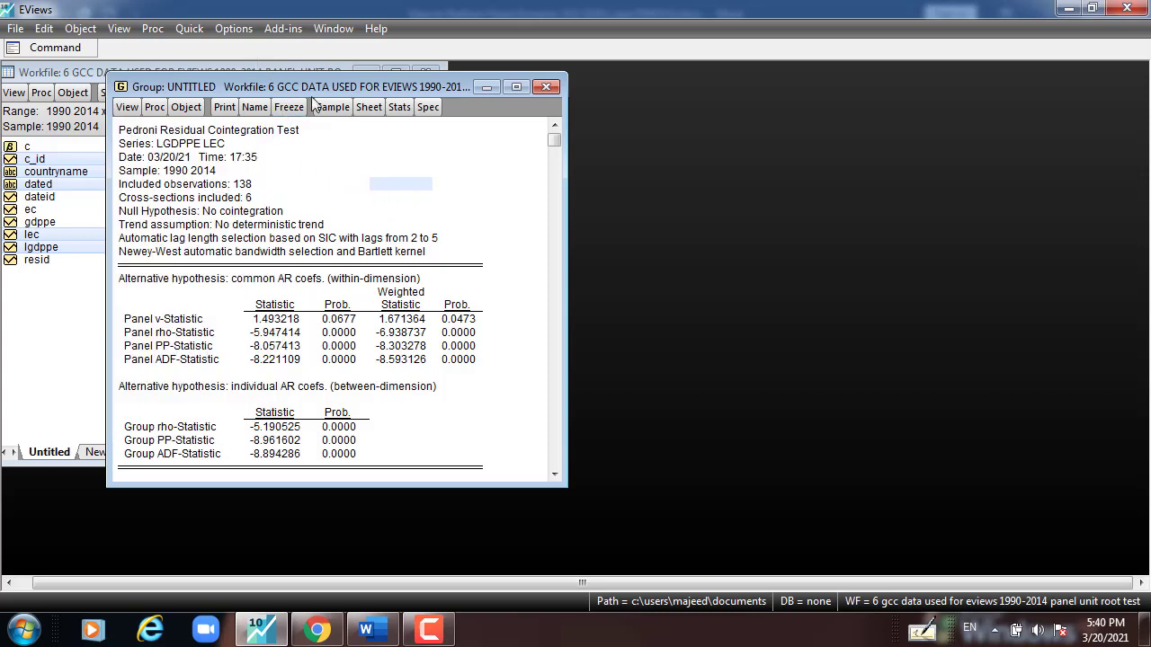
- Start another Johansen cointegration test from the group statistics, keeping only lgdppe and lec in the series list
{"action": "left_click", "coordinate": [188, 28]}
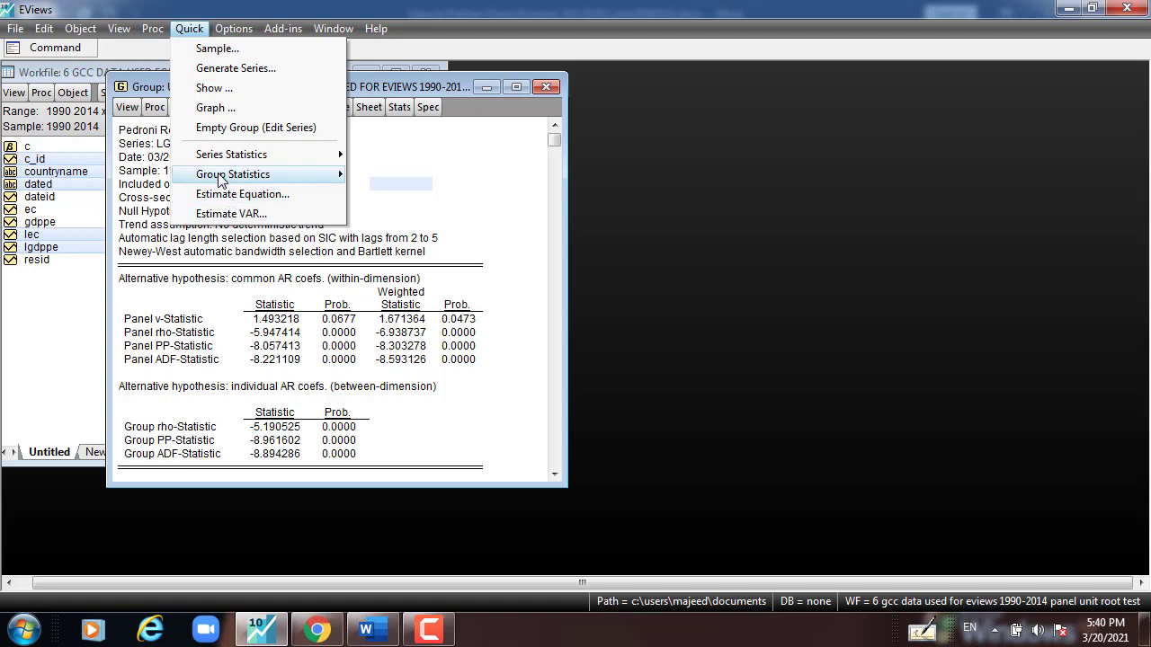
{"action": "mouse_move", "coordinate": [225, 174]}
{"action": "left_click", "coordinate": [405, 256]}
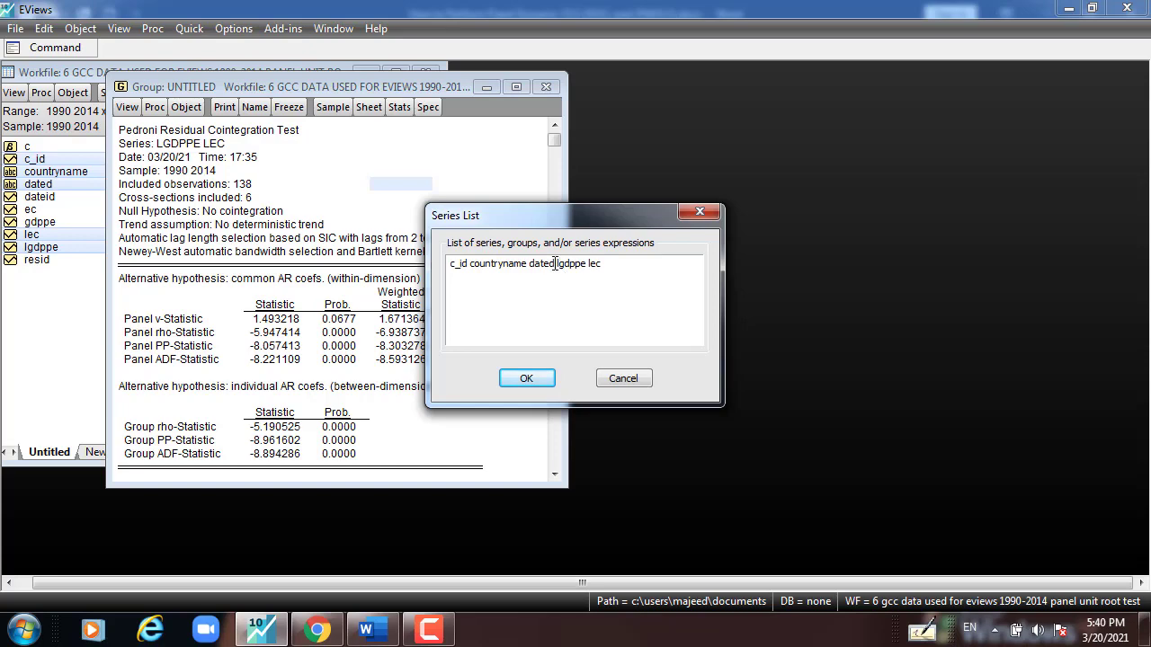
{"action": "left_click_drag", "start_coordinate": [556, 263], "coordinate": [429, 281]}
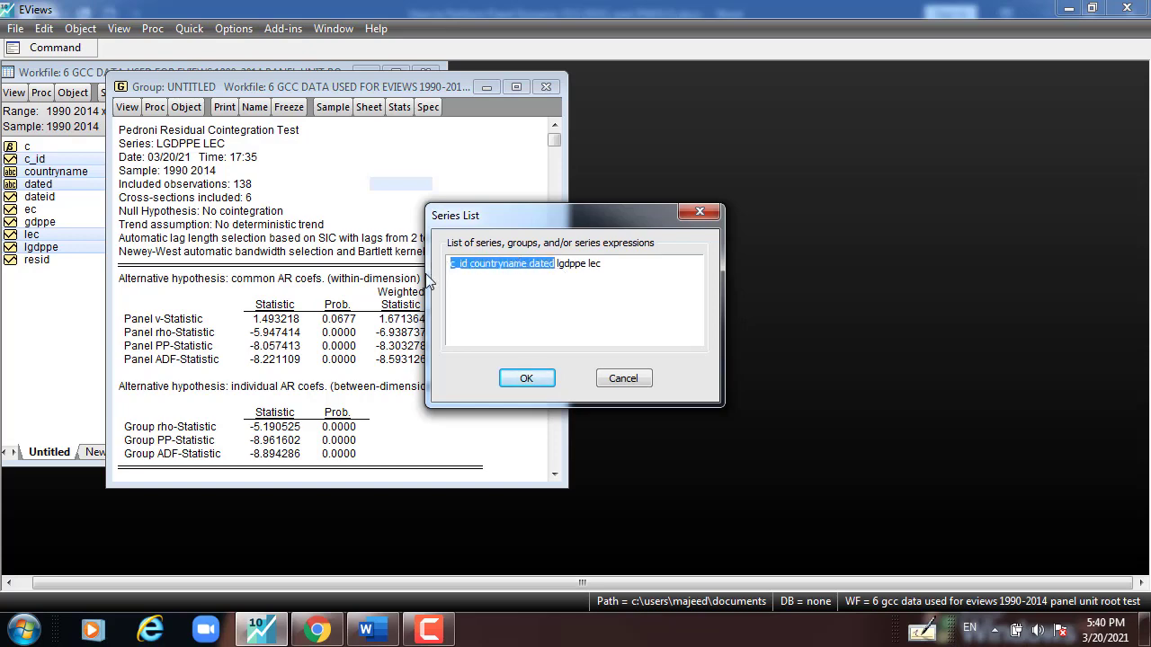
{"action": "key", "text": "Delete"}
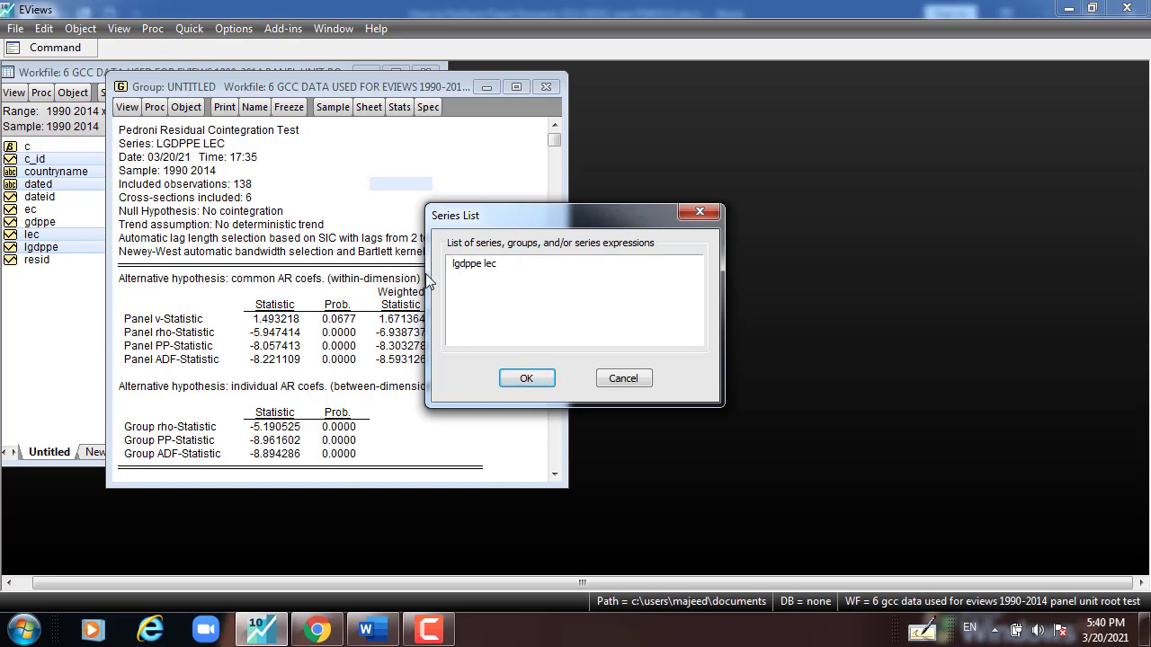
{"action": "left_click", "coordinate": [527, 377]}
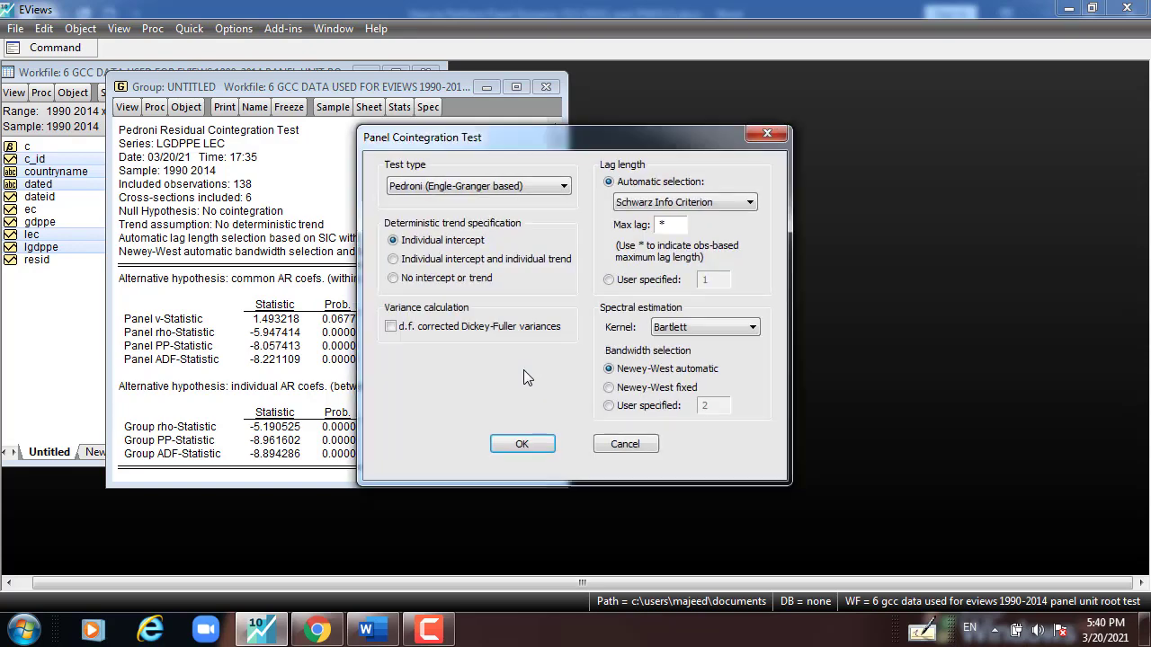
- Run the Pedroni (Engle-Granger based) test with individual intercept and individual trend, replacing the old untitled group and moving the results window aside
{"action": "left_click", "coordinate": [564, 187]}
{"action": "left_click", "coordinate": [564, 186]}
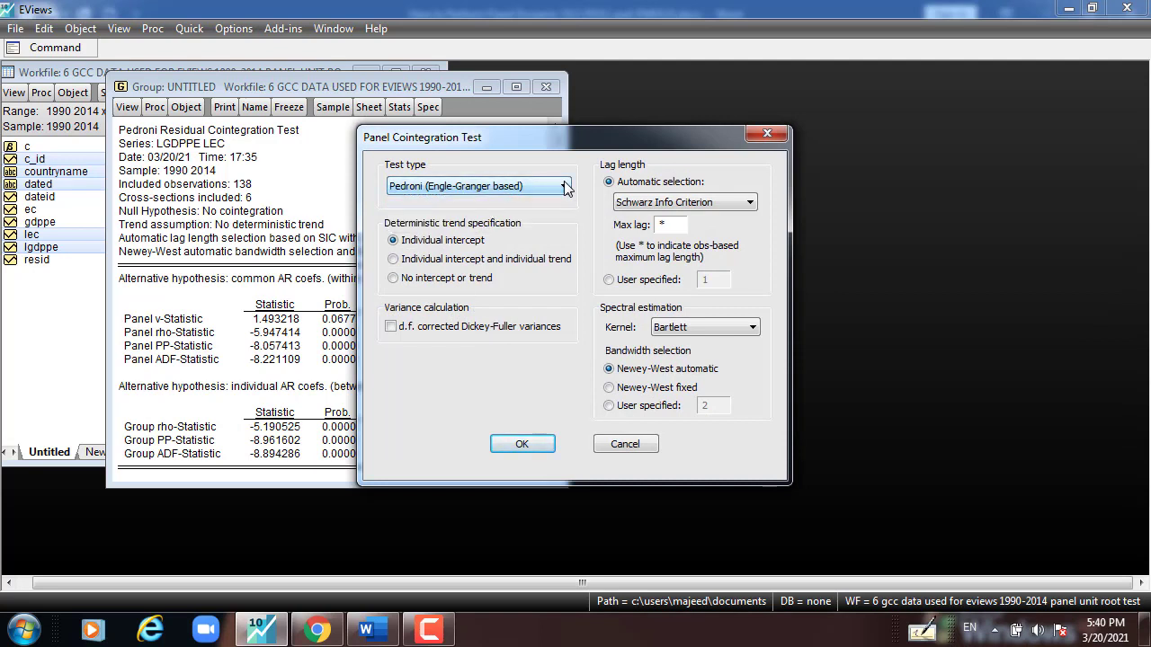
{"action": "left_click", "coordinate": [408, 261]}
{"action": "left_click", "coordinate": [516, 444]}
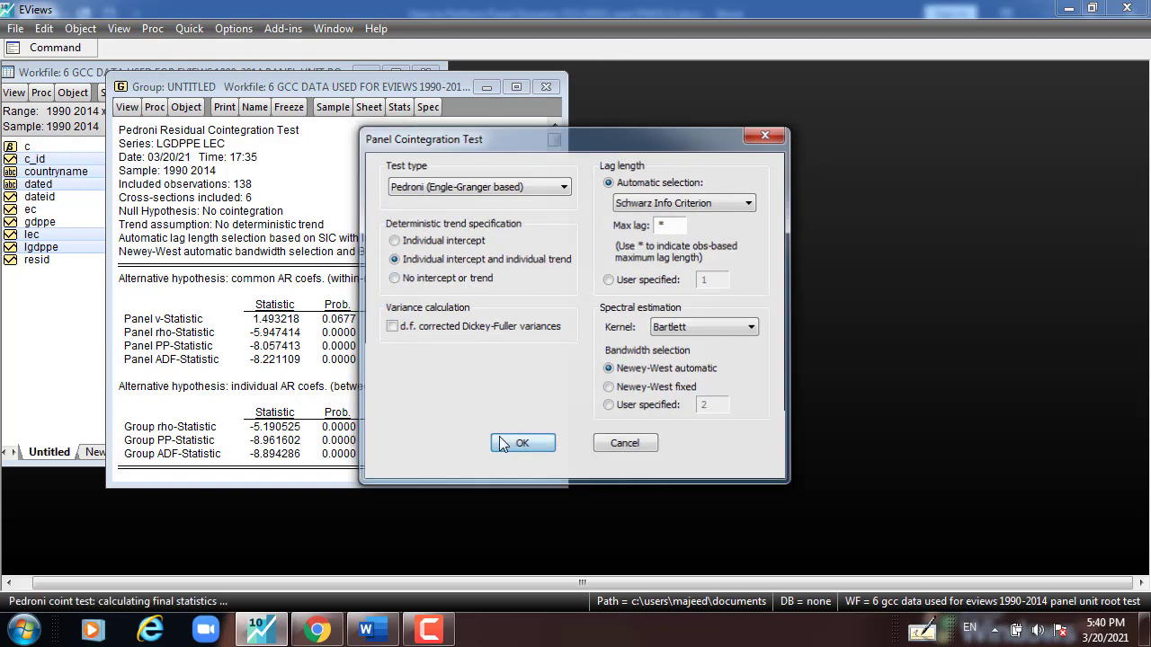
{"action": "left_click", "coordinate": [533, 347]}
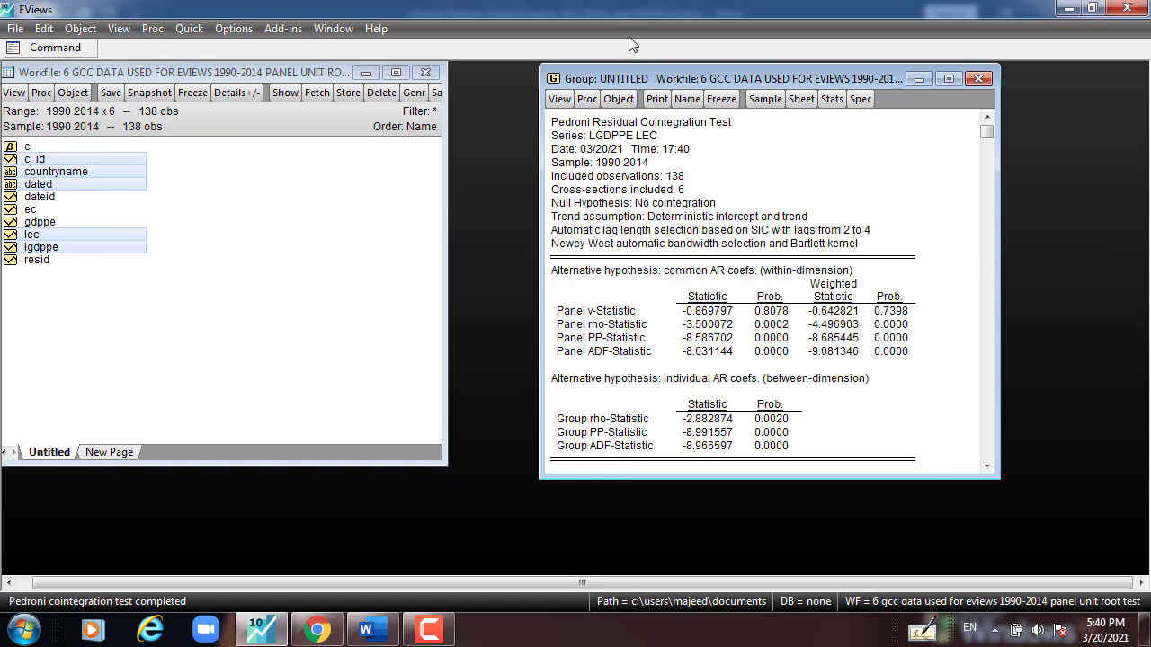
{"action": "left_click_drag", "start_coordinate": [635, 73], "coordinate": [144, 68]}
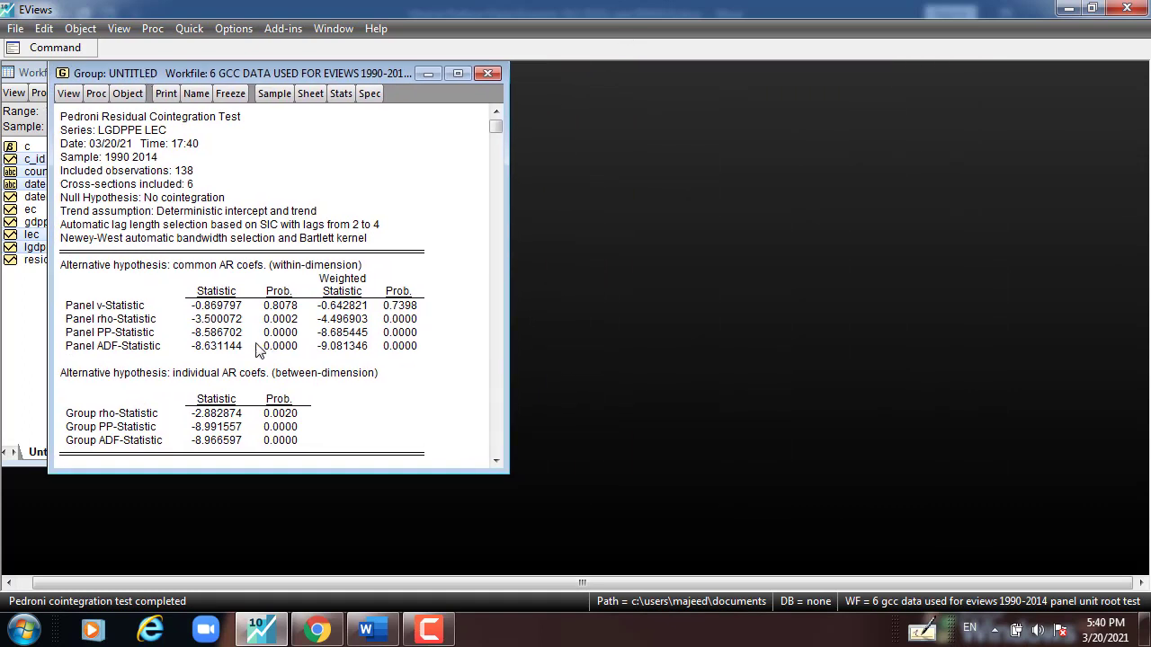
- Examine the panel rho, PP and ADF probabilities and the group statistic probabilities of the intercept-and-trend Pedroni test
{"action": "left_click", "coordinate": [280, 320]}
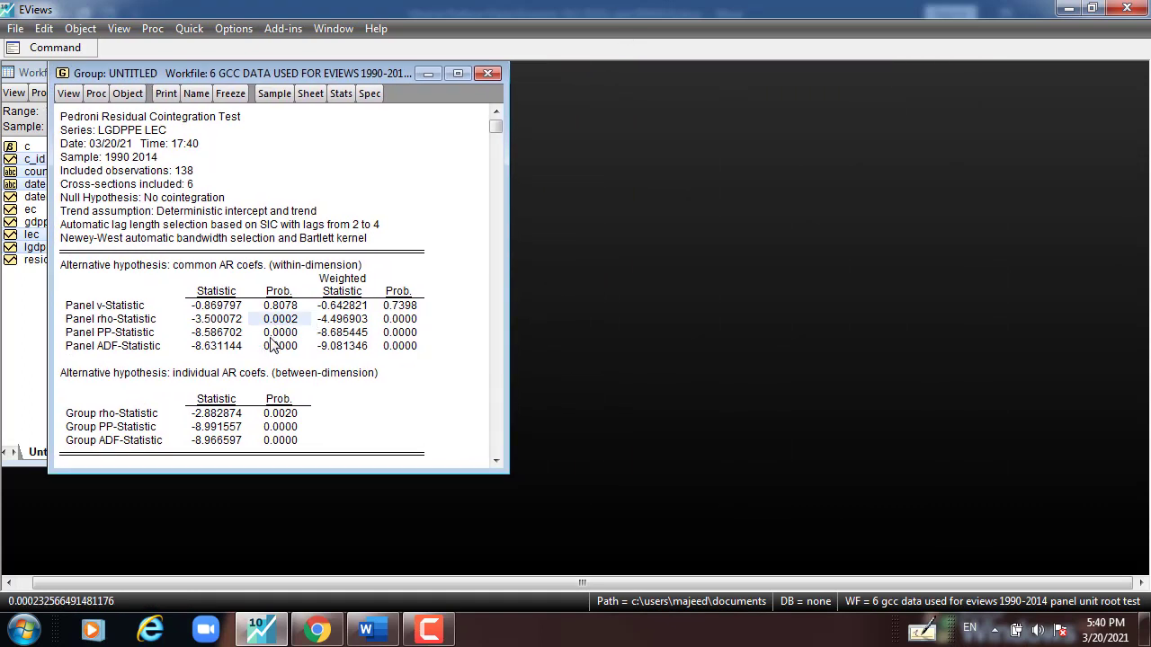
{"action": "left_click", "coordinate": [275, 334]}
{"action": "left_click", "coordinate": [275, 347]}
{"action": "left_click", "coordinate": [396, 319]}
{"action": "left_click", "coordinate": [395, 332]}
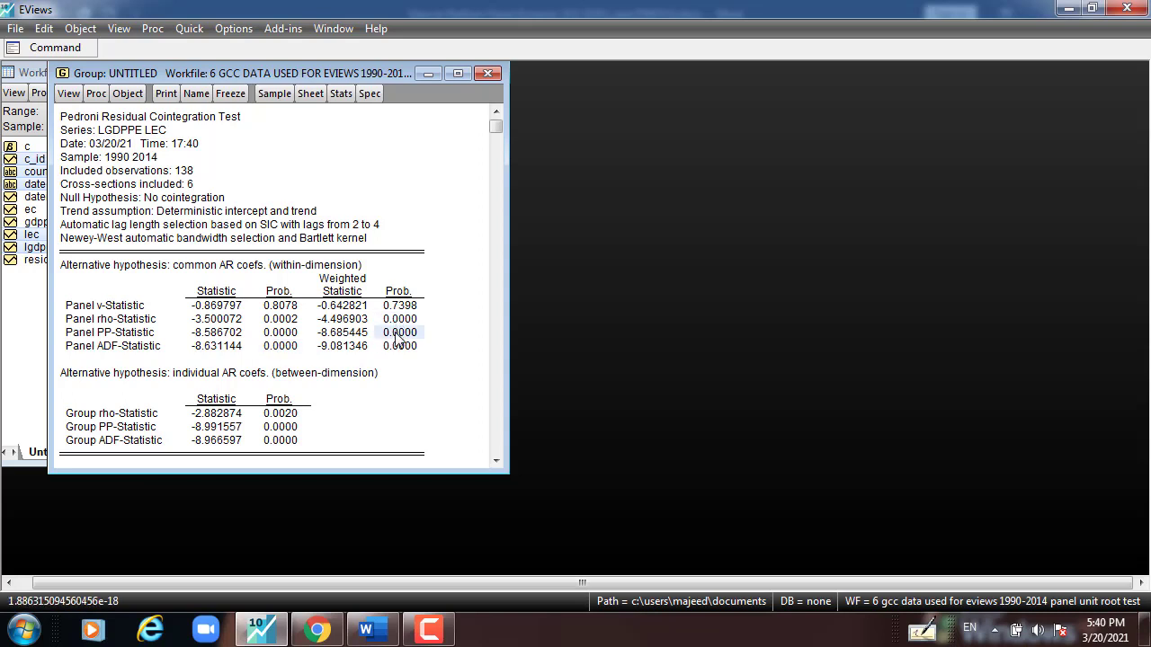
{"action": "left_click", "coordinate": [395, 346]}
{"action": "left_click", "coordinate": [302, 415]}
{"action": "left_click", "coordinate": [288, 440]}
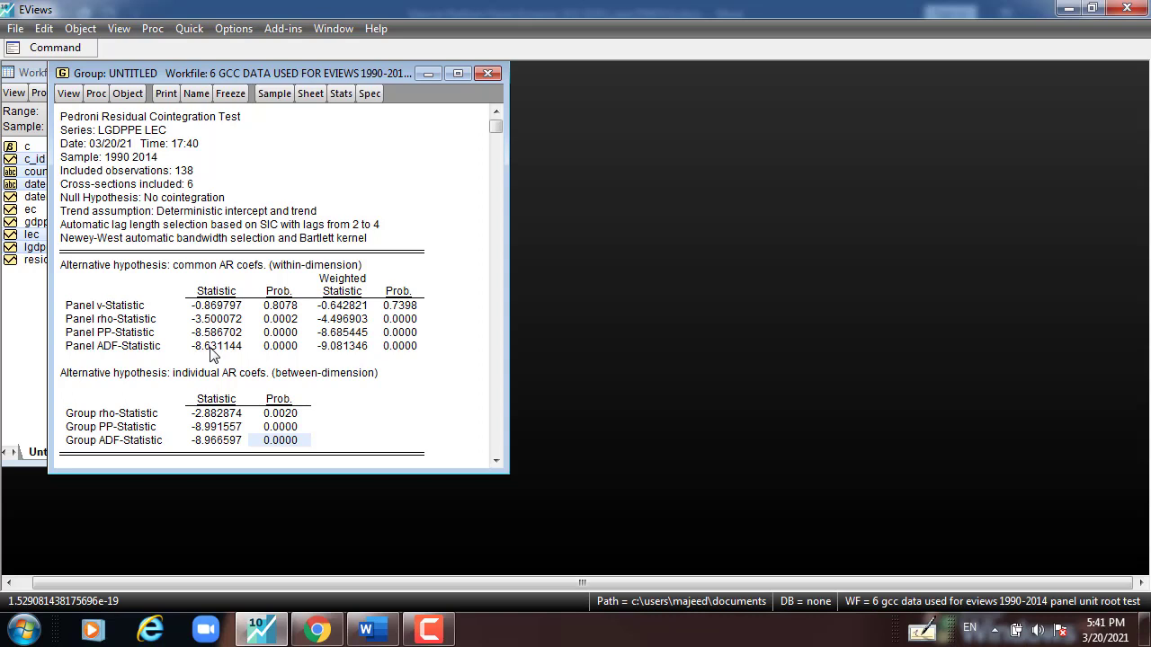
- Run the Pedroni (Engle-Granger based) panel cointegration test with no intercept or trend and check the Group ADF-Statistic probability
{"action": "left_click", "coordinate": [68, 94]}
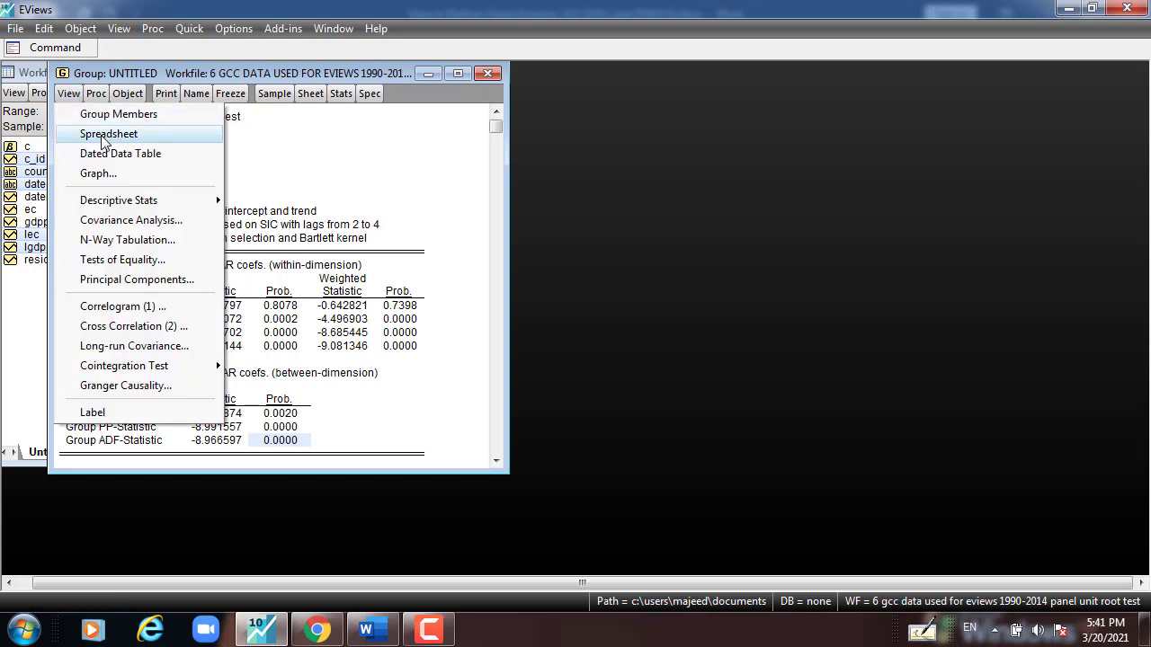
{"action": "mouse_move", "coordinate": [125, 372]}
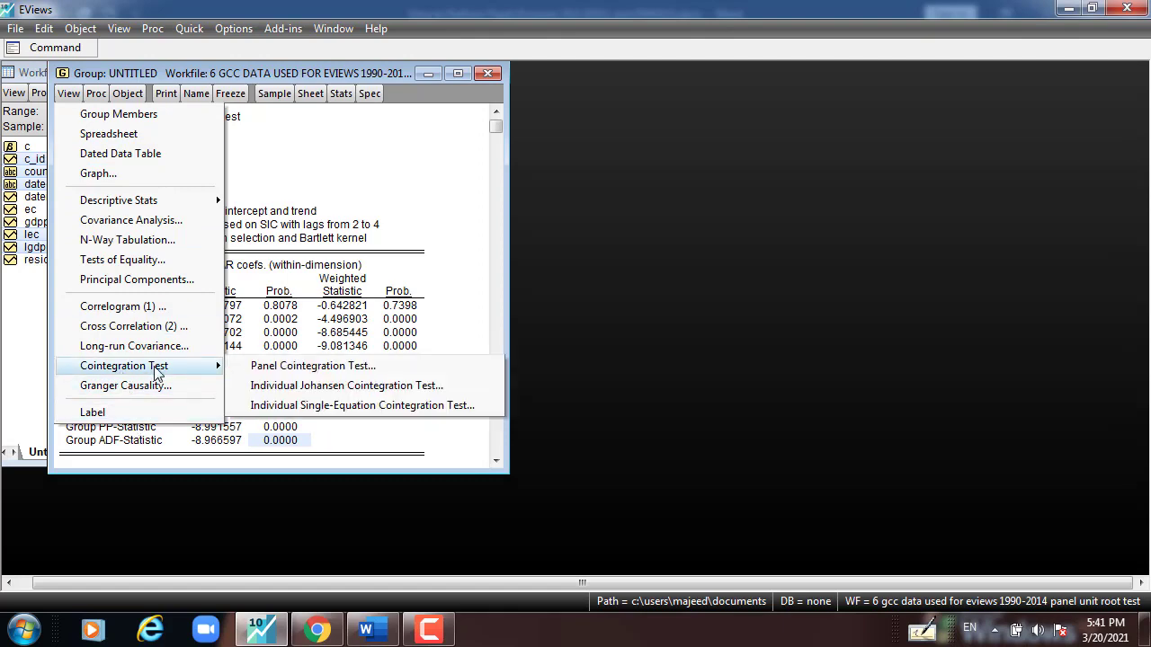
{"action": "left_click", "coordinate": [293, 367]}
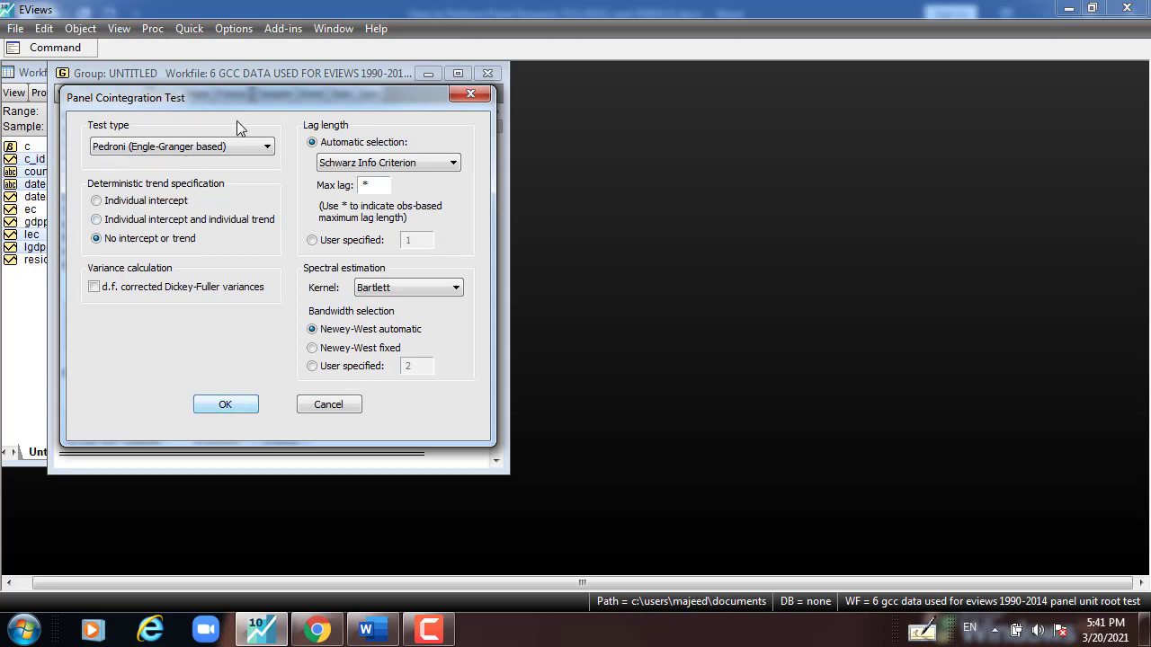
{"action": "left_click", "coordinate": [225, 403]}
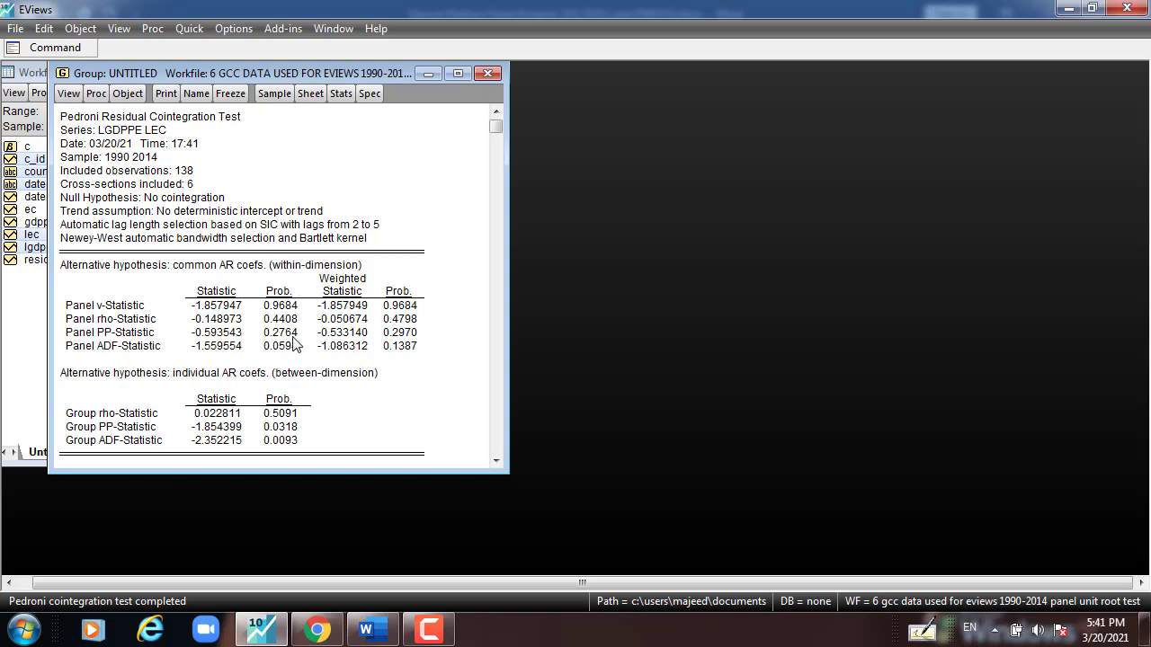
{"action": "left_click", "coordinate": [281, 440]}
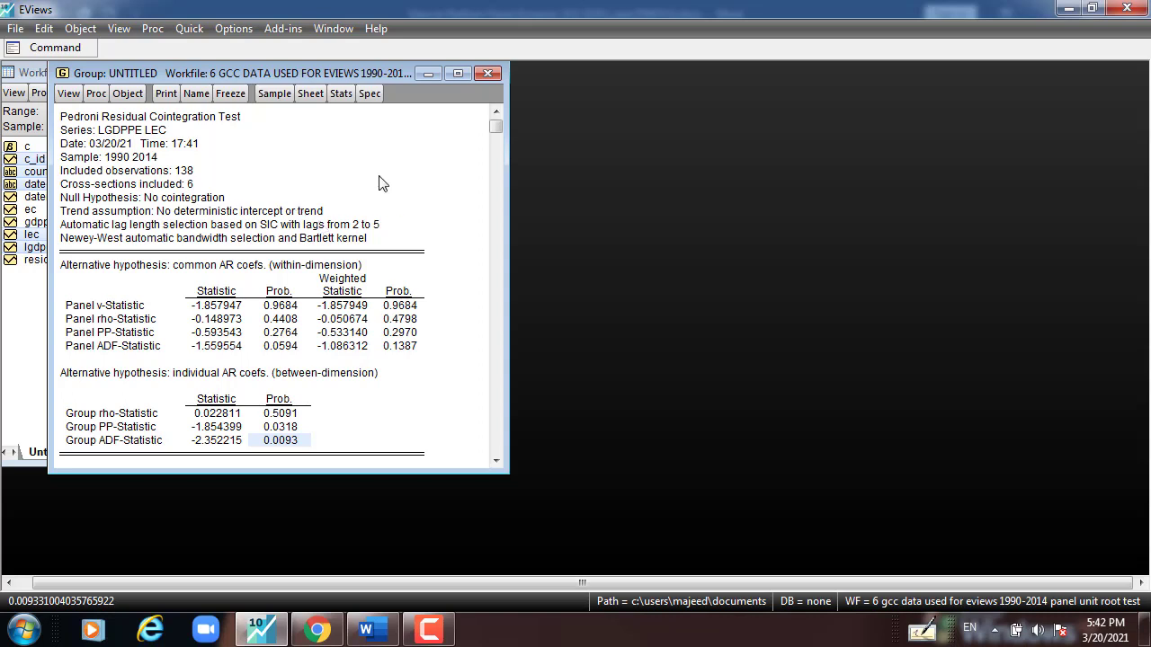
- Run the Kao (Engle-Granger based) panel cointegration test with individual intercept and check its ADF t-statistic
{"action": "left_click", "coordinate": [68, 96]}
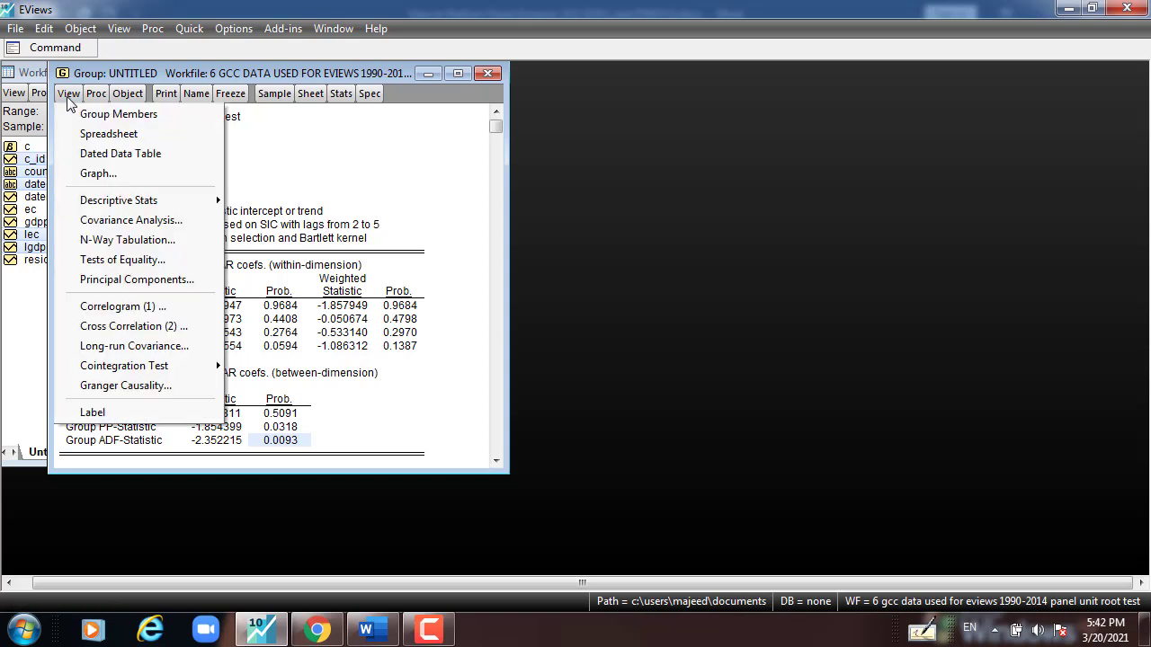
{"action": "mouse_move", "coordinate": [127, 368]}
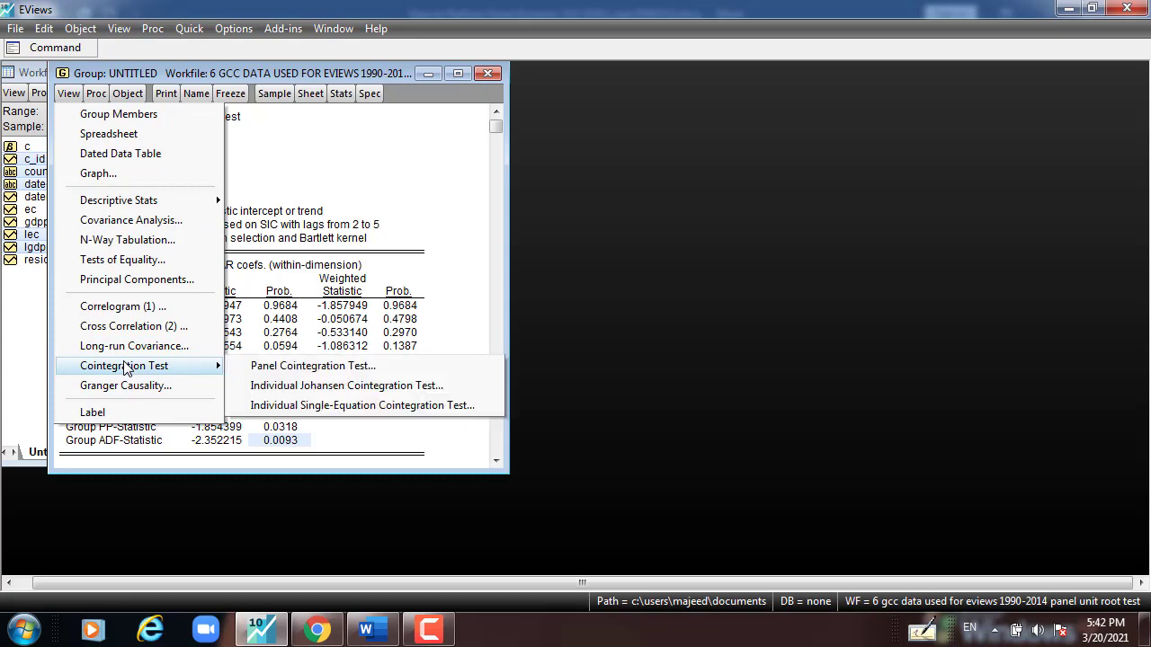
{"action": "left_click", "coordinate": [297, 366]}
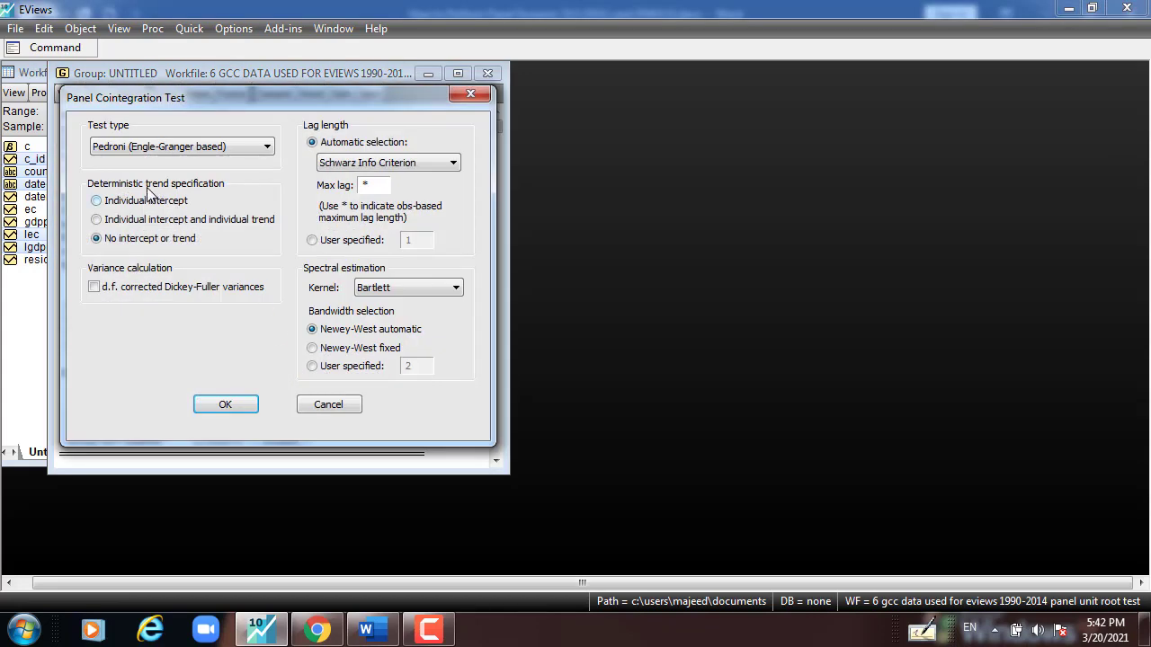
{"action": "left_click", "coordinate": [97, 200]}
{"action": "left_click", "coordinate": [267, 148]}
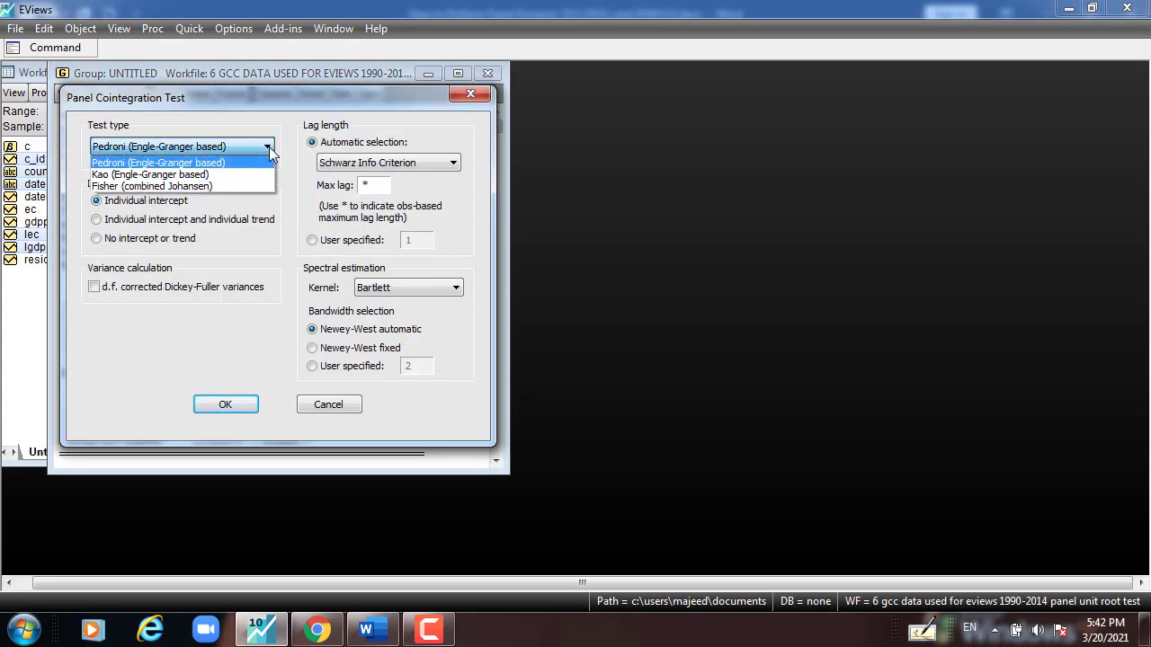
{"action": "left_click", "coordinate": [153, 174]}
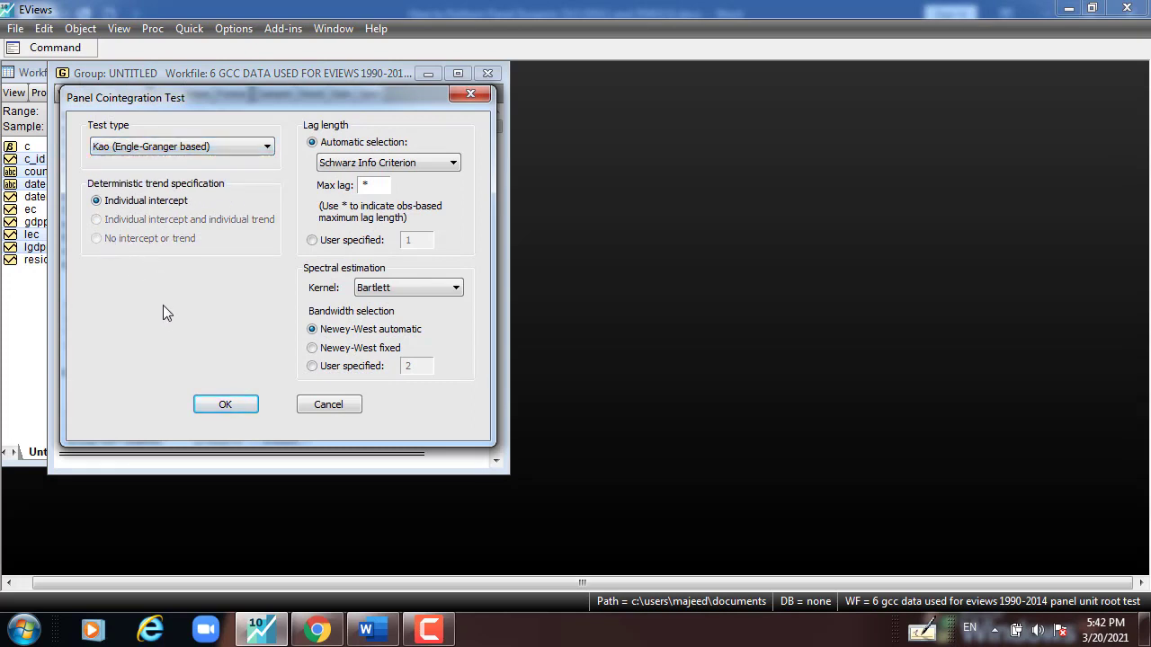
{"action": "left_click", "coordinate": [221, 406]}
{"action": "left_click", "coordinate": [125, 267]}
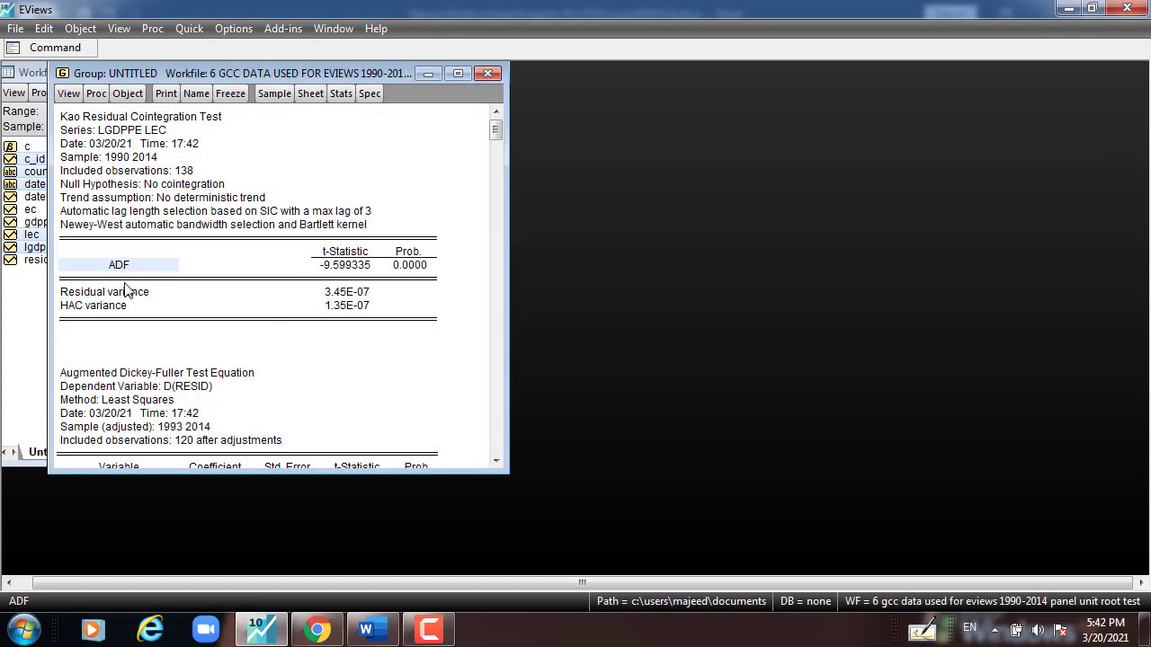
{"action": "left_click", "coordinate": [341, 270]}
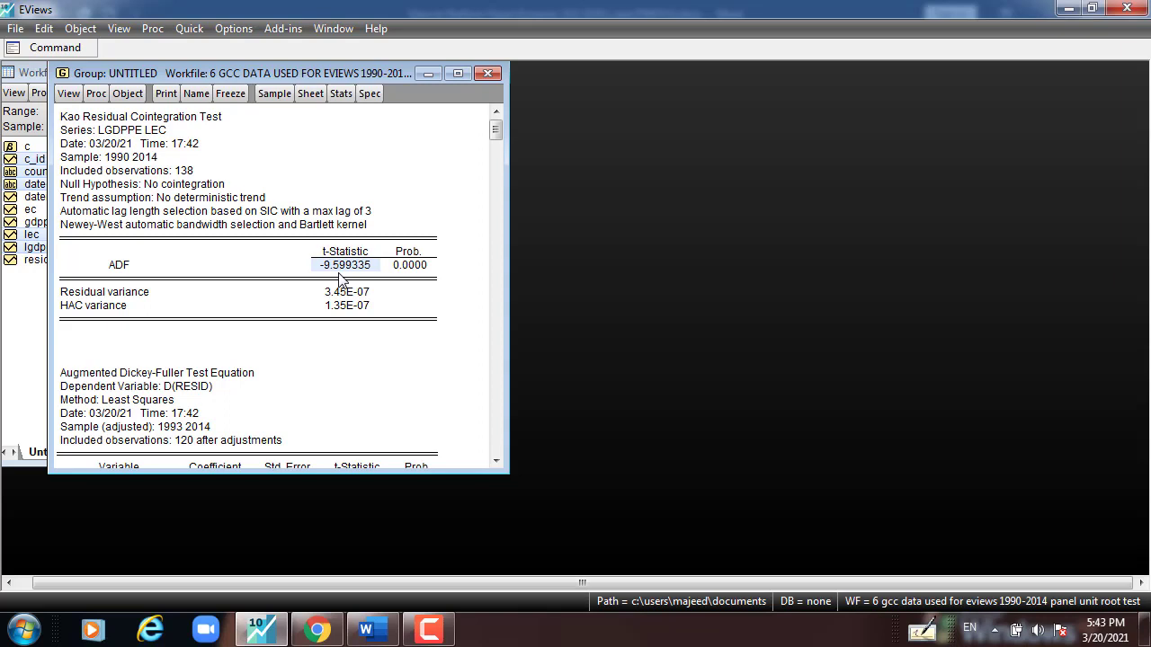
{"action": "left_click", "coordinate": [379, 133]}
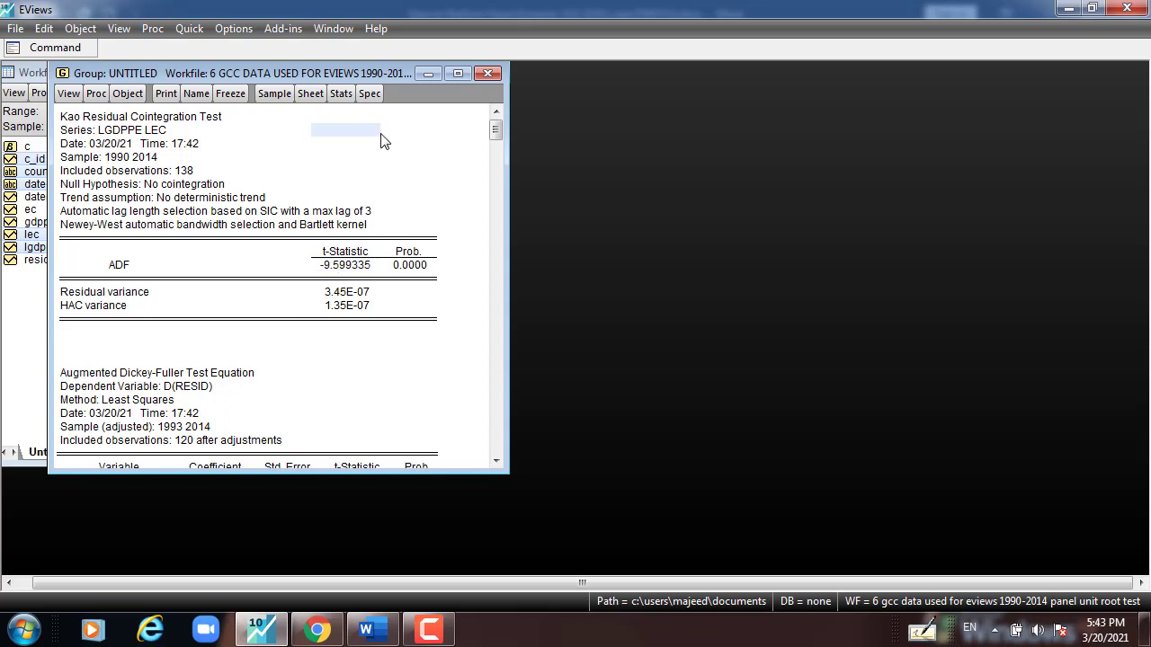
- Run the Fisher (combined Johansen) panel cointegration test with intercept (no trend) in CE and VAR and lag intervals 1 1
{"action": "left_click", "coordinate": [69, 94]}
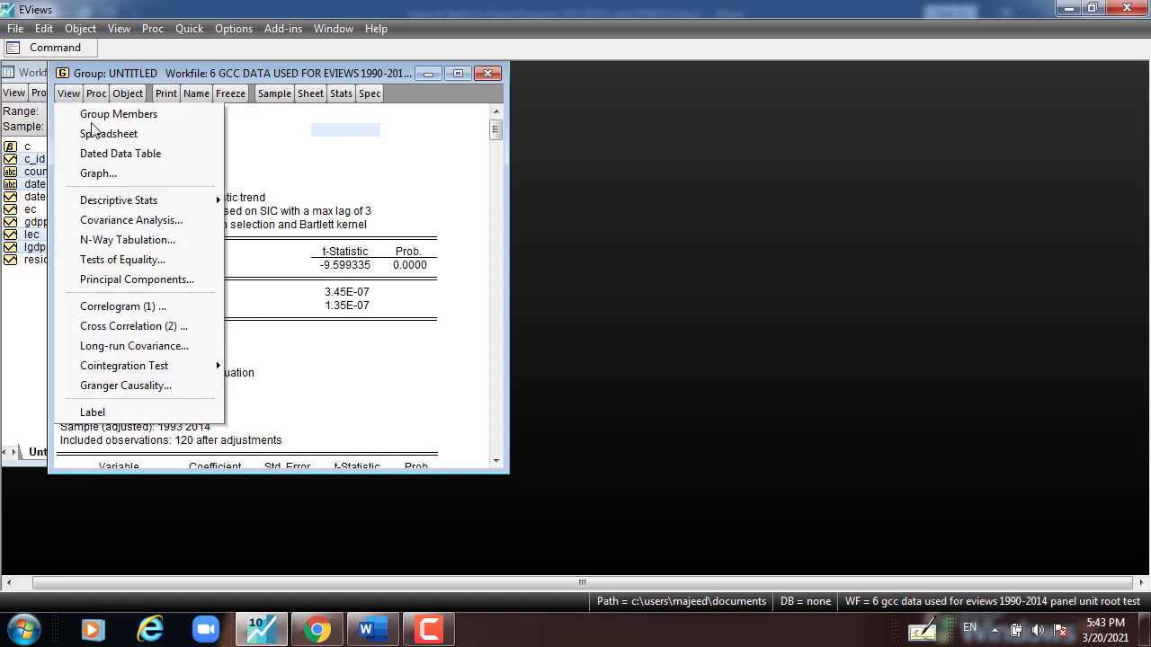
{"action": "mouse_move", "coordinate": [223, 200]}
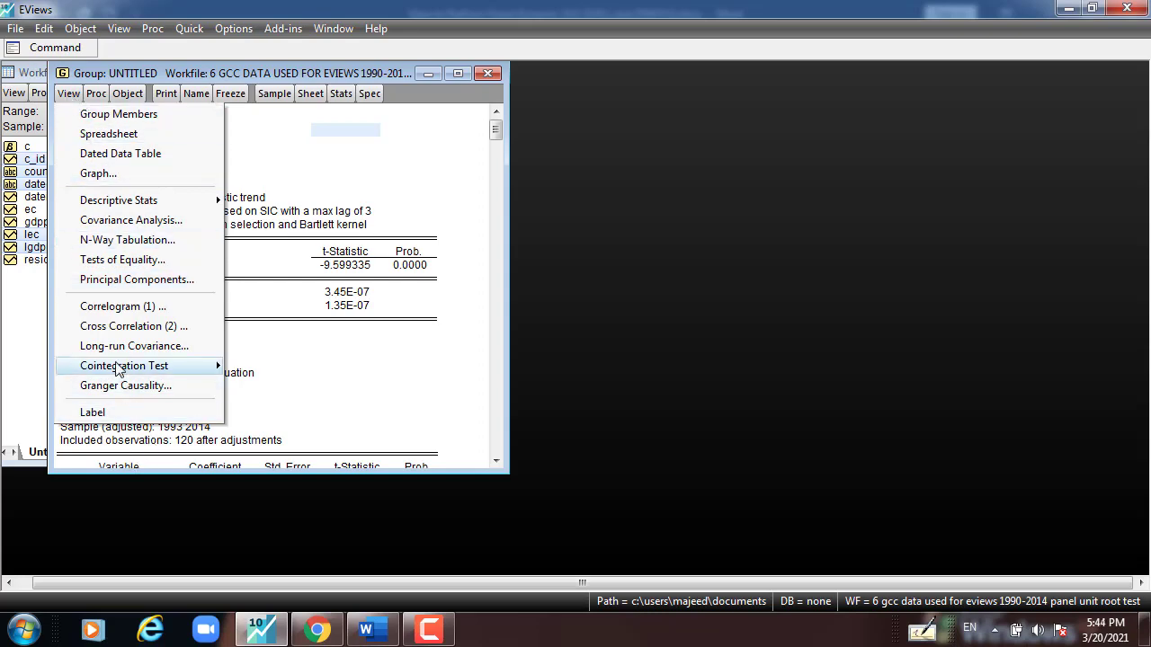
{"action": "mouse_move", "coordinate": [119, 367]}
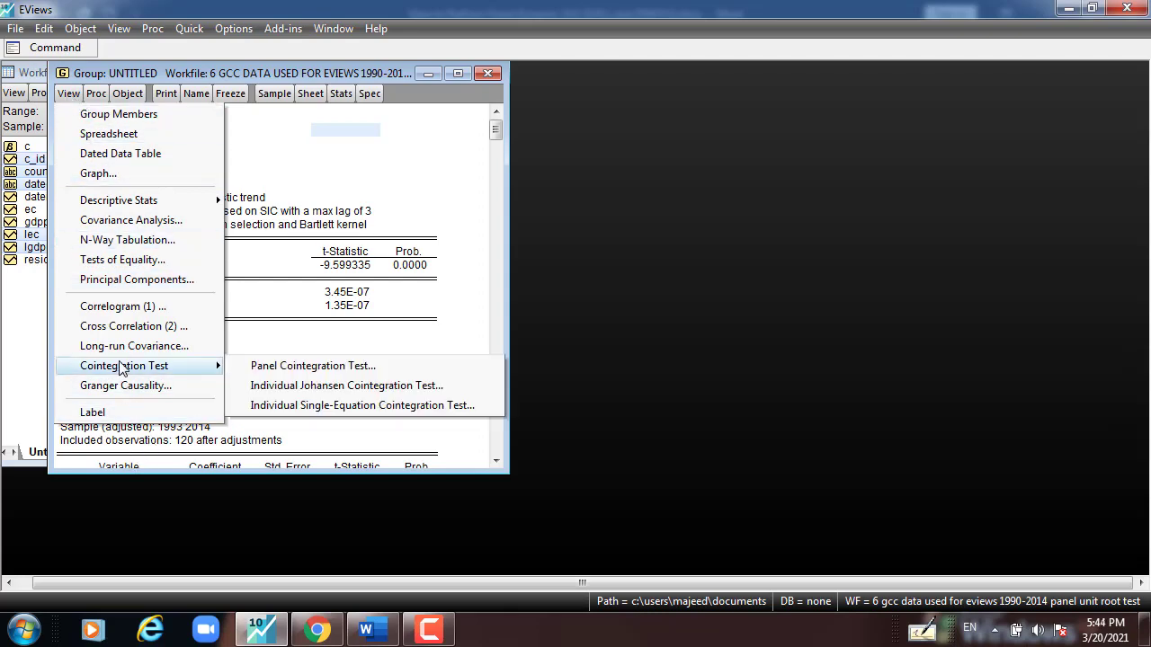
{"action": "left_click", "coordinate": [282, 369]}
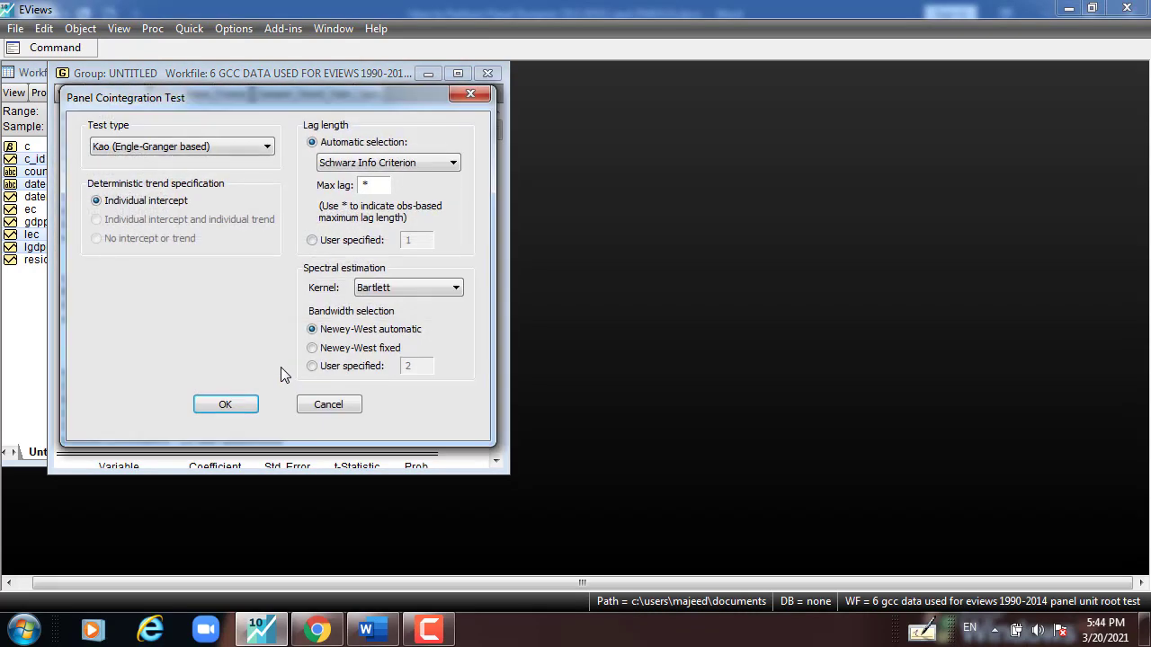
{"action": "left_click", "coordinate": [265, 148]}
{"action": "left_click", "coordinate": [189, 187]}
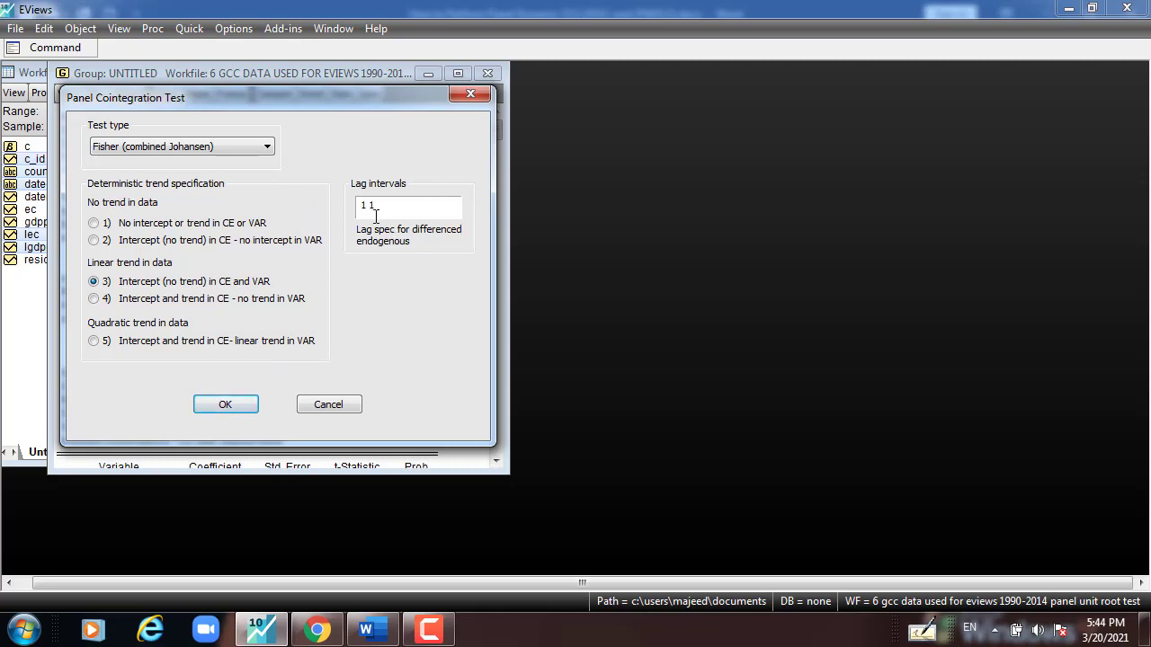
{"action": "left_click", "coordinate": [226, 404]}
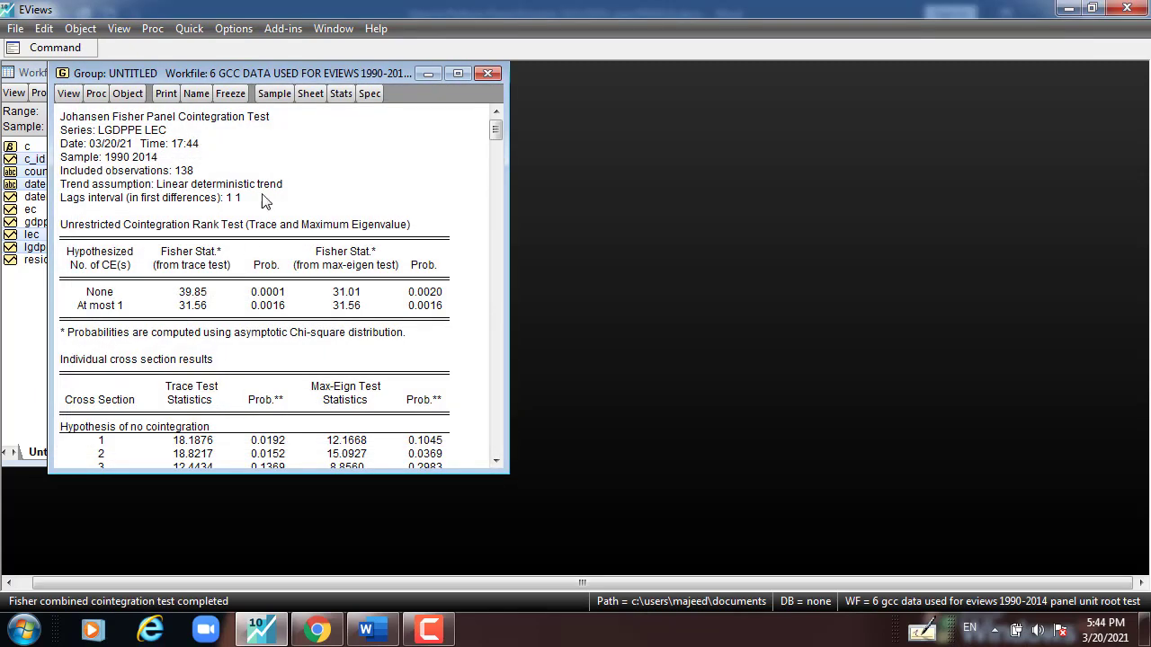
- Check the title and the tested series in the header of the Johansen Fisher results
{"action": "left_click", "coordinate": [101, 288]}
{"action": "left_click", "coordinate": [101, 111]}
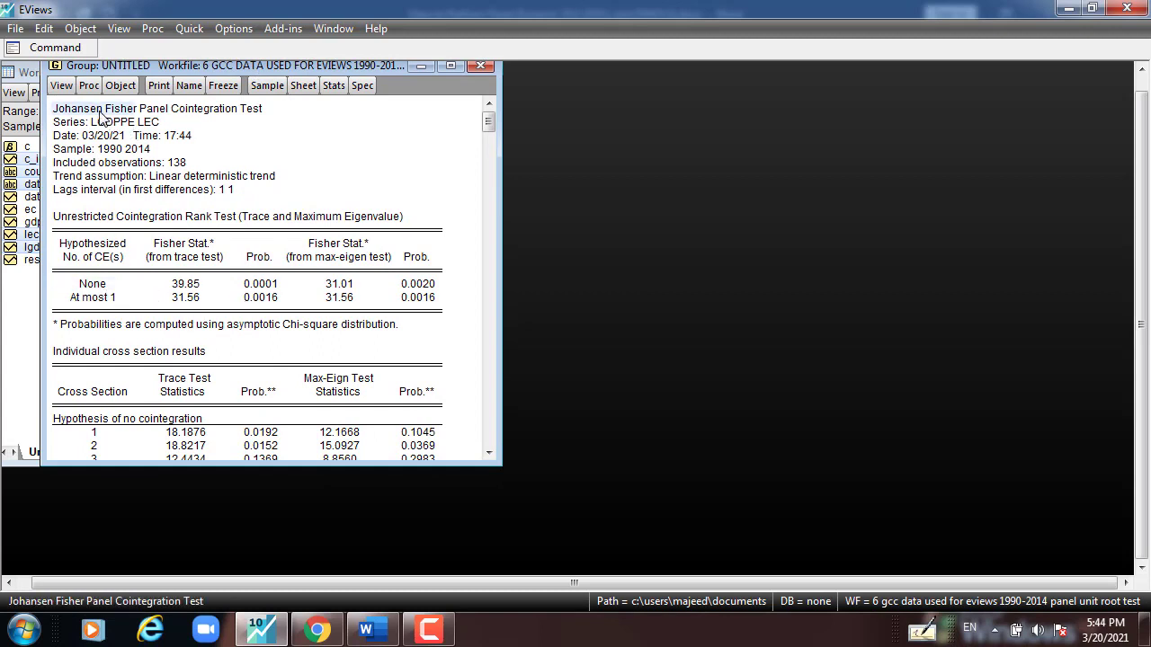
{"action": "left_click", "coordinate": [247, 111]}
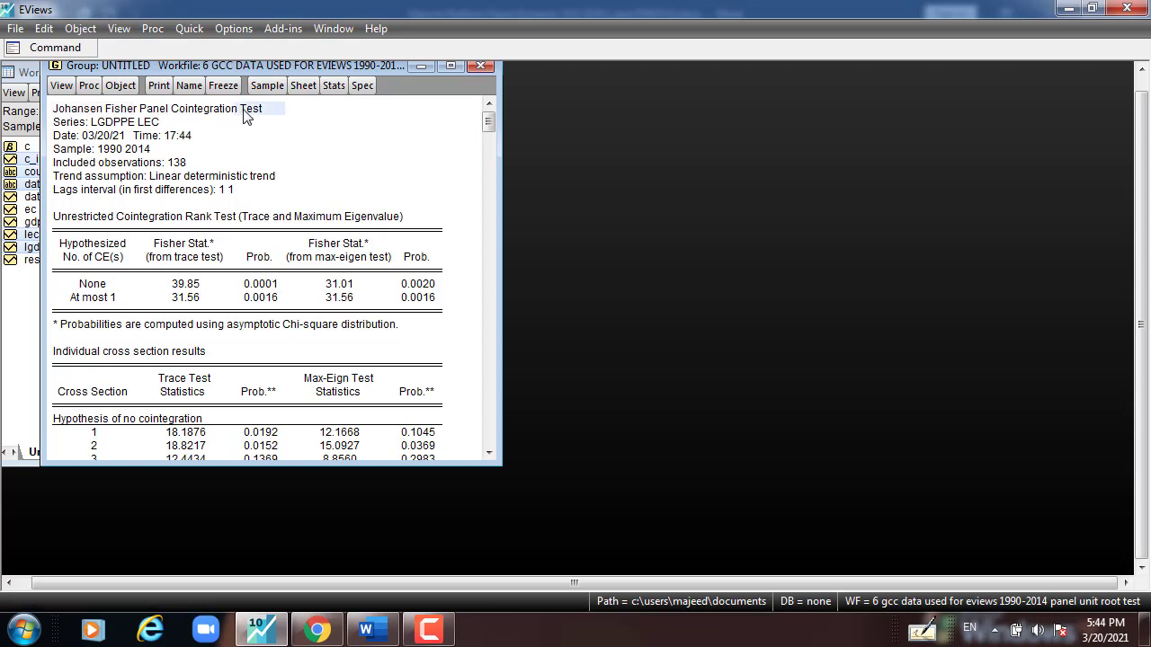
{"action": "left_click", "coordinate": [90, 123]}
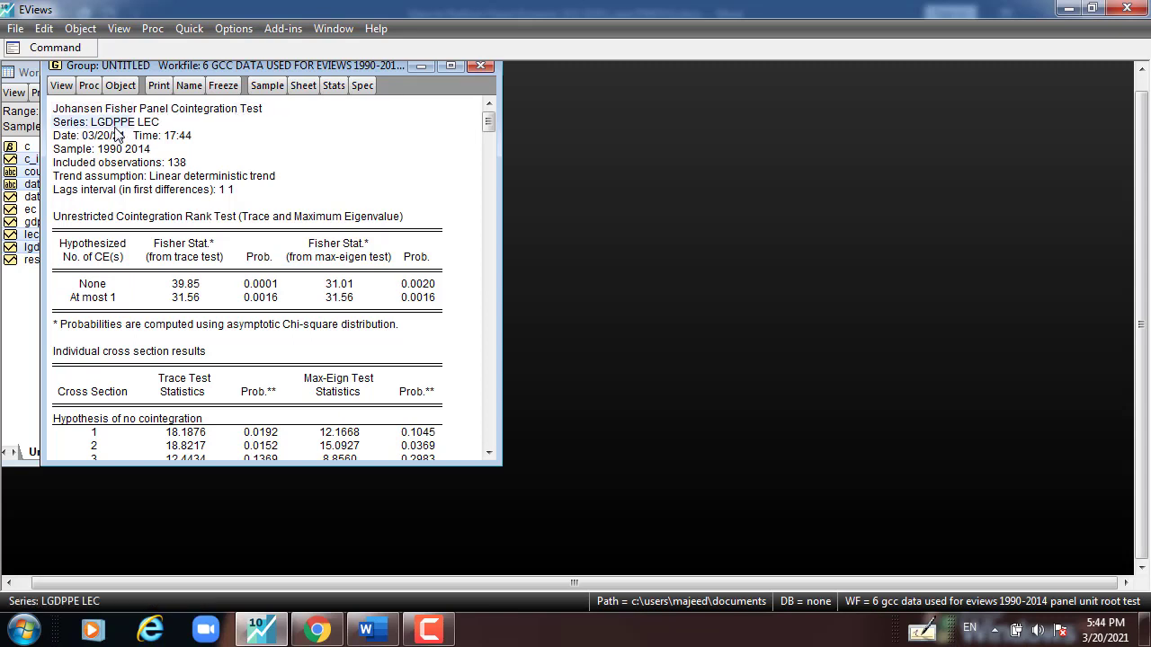
{"action": "left_click", "coordinate": [154, 127]}
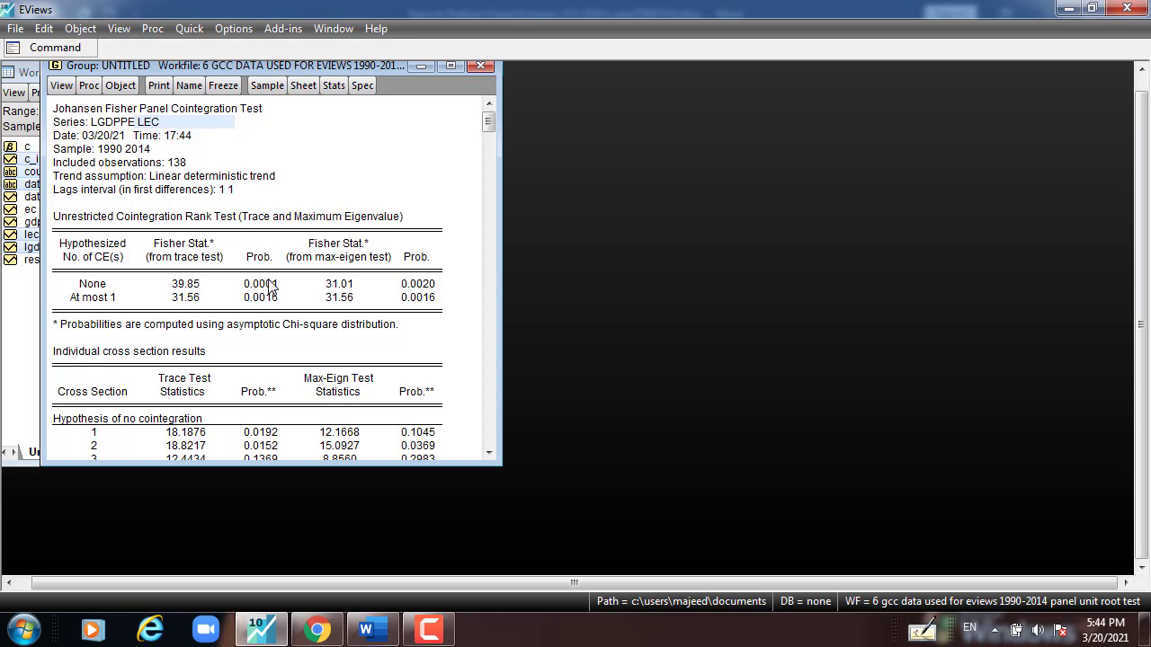
- Examine the hypothesized number of CEs, the trace and max-eigen Fisher statistics, and their probabilities in the rank test table
{"action": "left_click", "coordinate": [96, 249]}
{"action": "left_click_drag", "start_coordinate": [96, 252], "coordinate": [115, 308]}
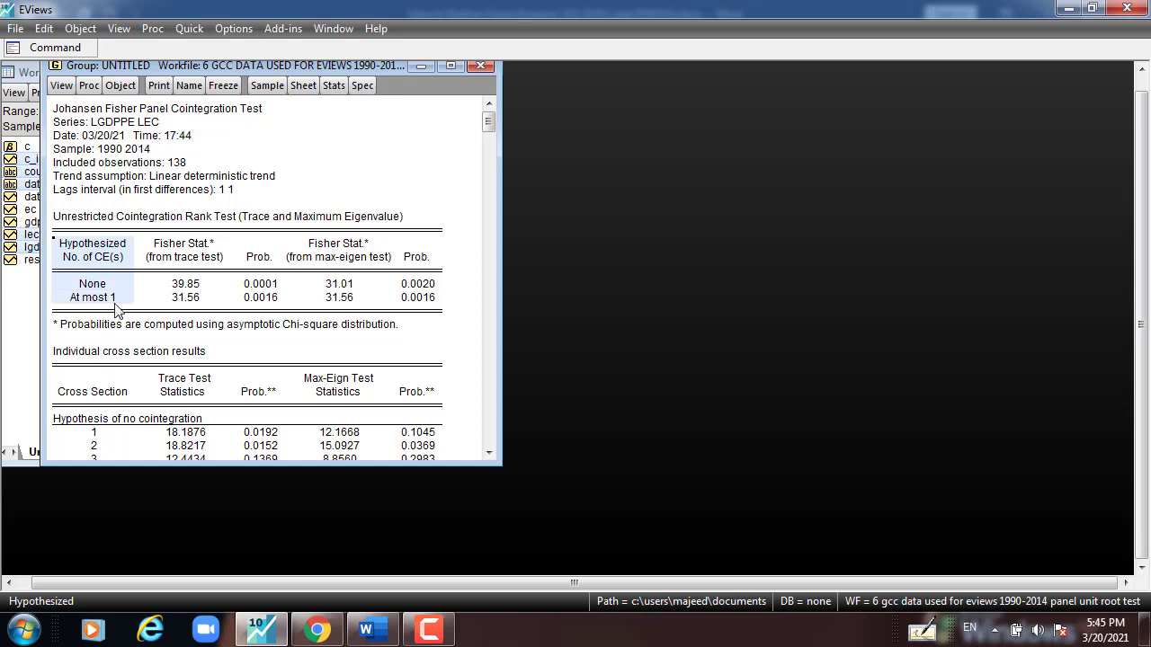
{"action": "left_click", "coordinate": [192, 245]}
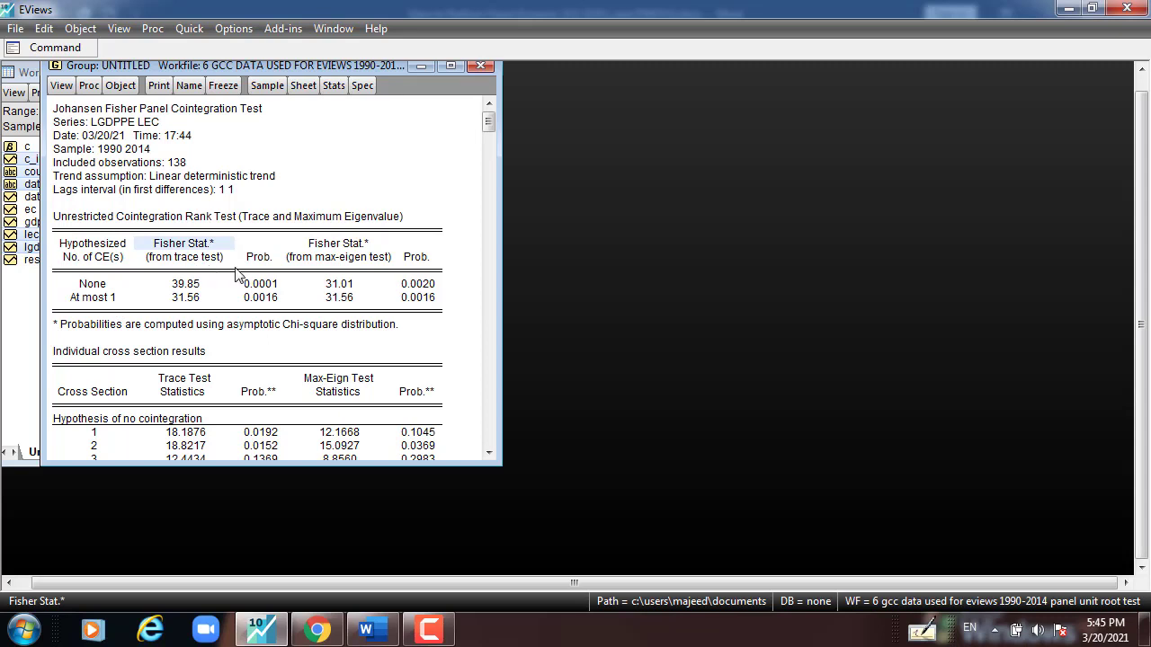
{"action": "left_click", "coordinate": [327, 252]}
{"action": "left_click", "coordinate": [310, 272]}
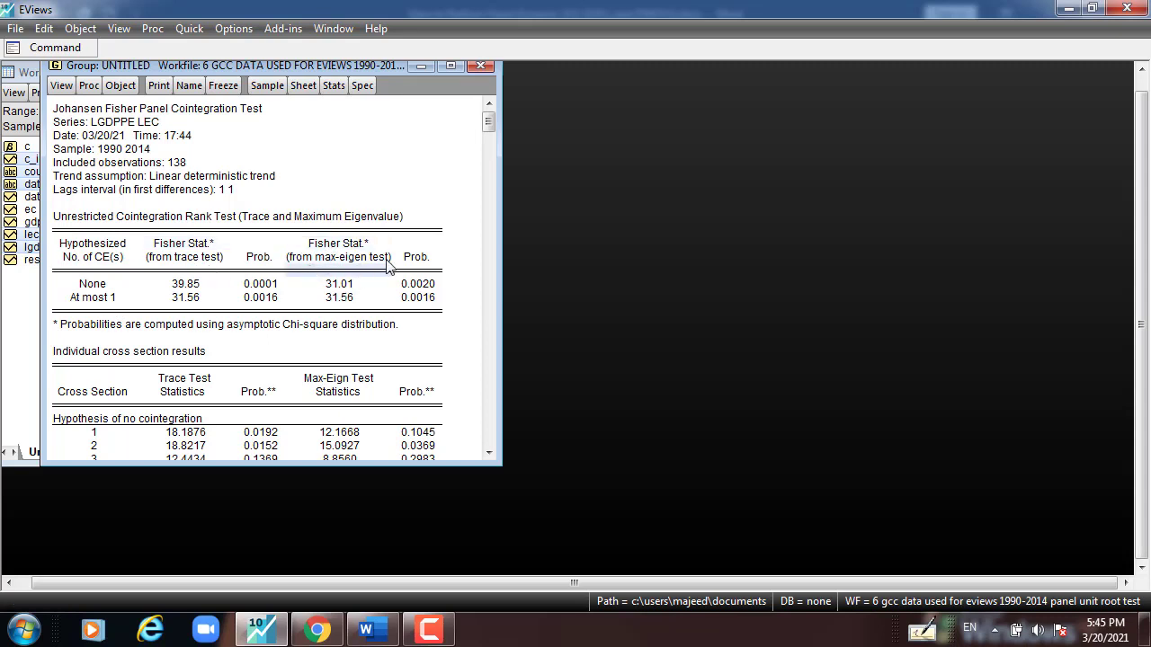
{"action": "left_click", "coordinate": [251, 286]}
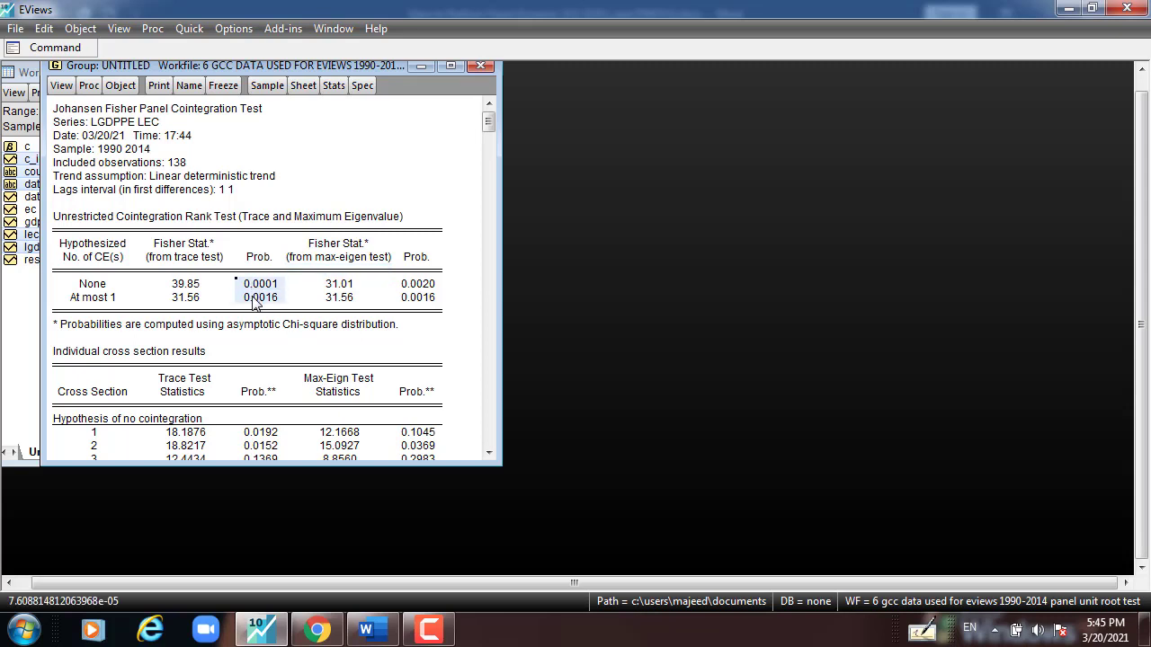
{"action": "left_click", "coordinate": [412, 288]}
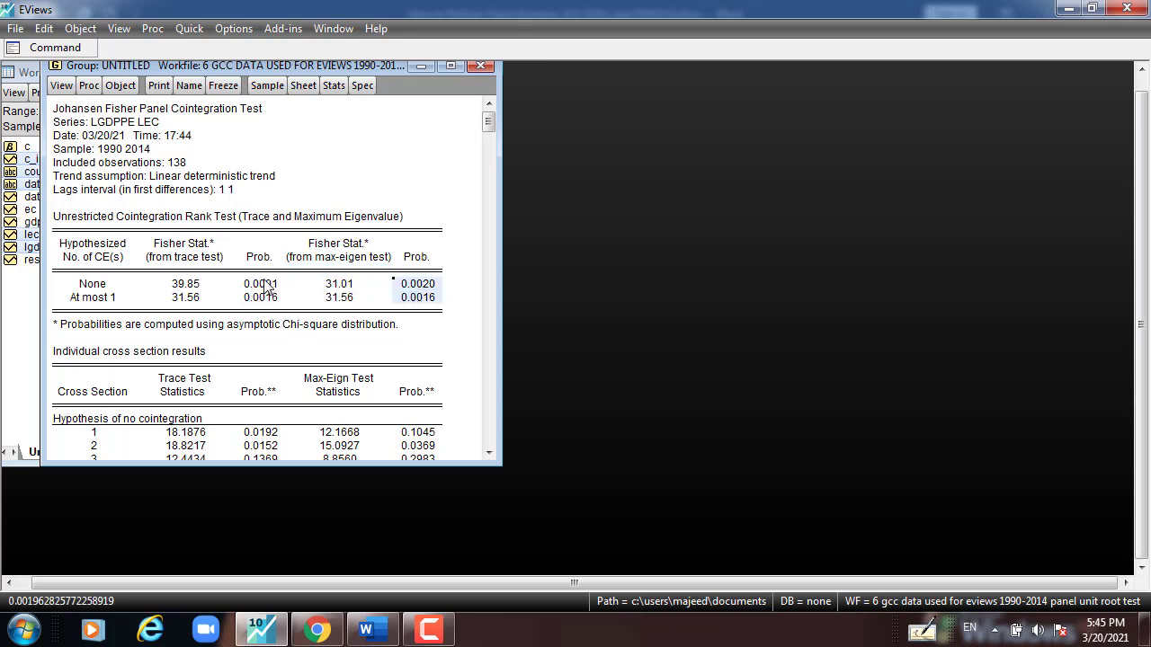
{"action": "left_click_drag", "start_coordinate": [260, 286], "coordinate": [266, 298]}
{"action": "left_click_drag", "start_coordinate": [427, 281], "coordinate": [424, 297]}
{"action": "left_click", "coordinate": [265, 284]}
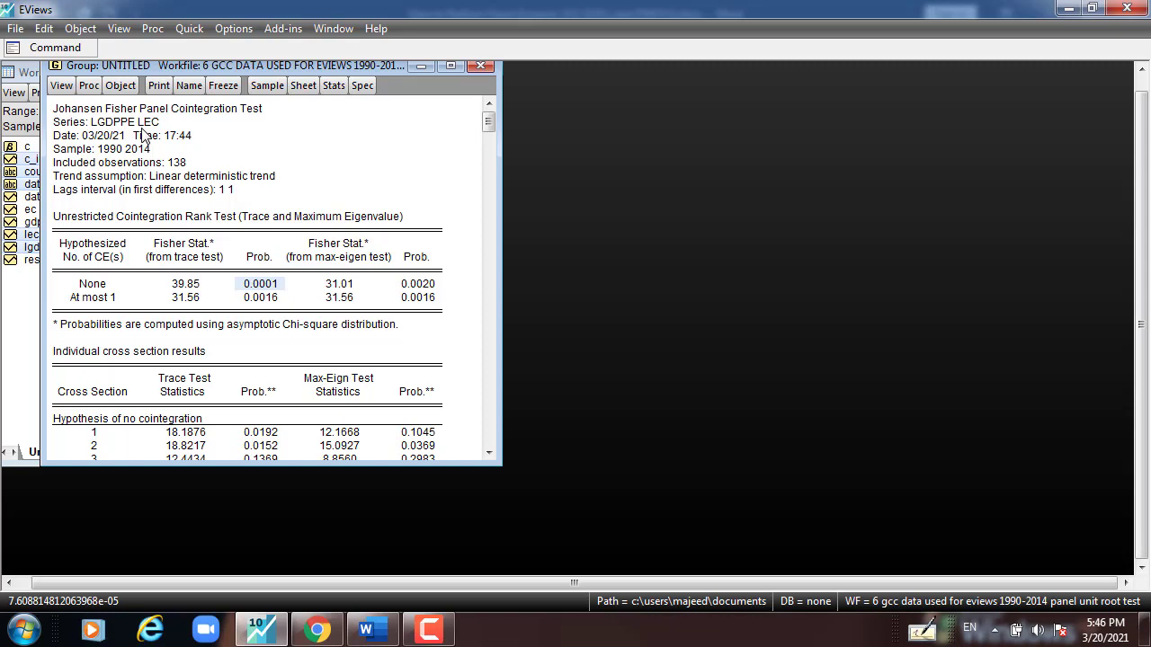
- Start a new equation estimation specified as lgdppe c lec, with COINTREG - Cointegrating Regression as the estimation method
{"action": "left_click", "coordinate": [192, 31]}
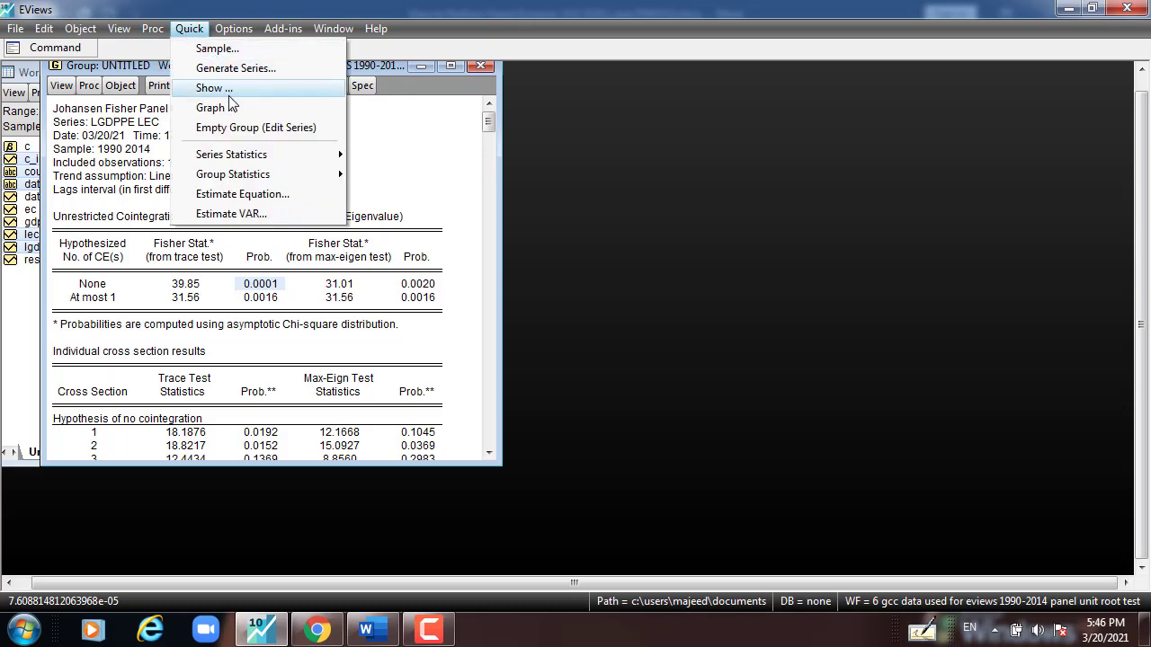
{"action": "left_click", "coordinate": [233, 194]}
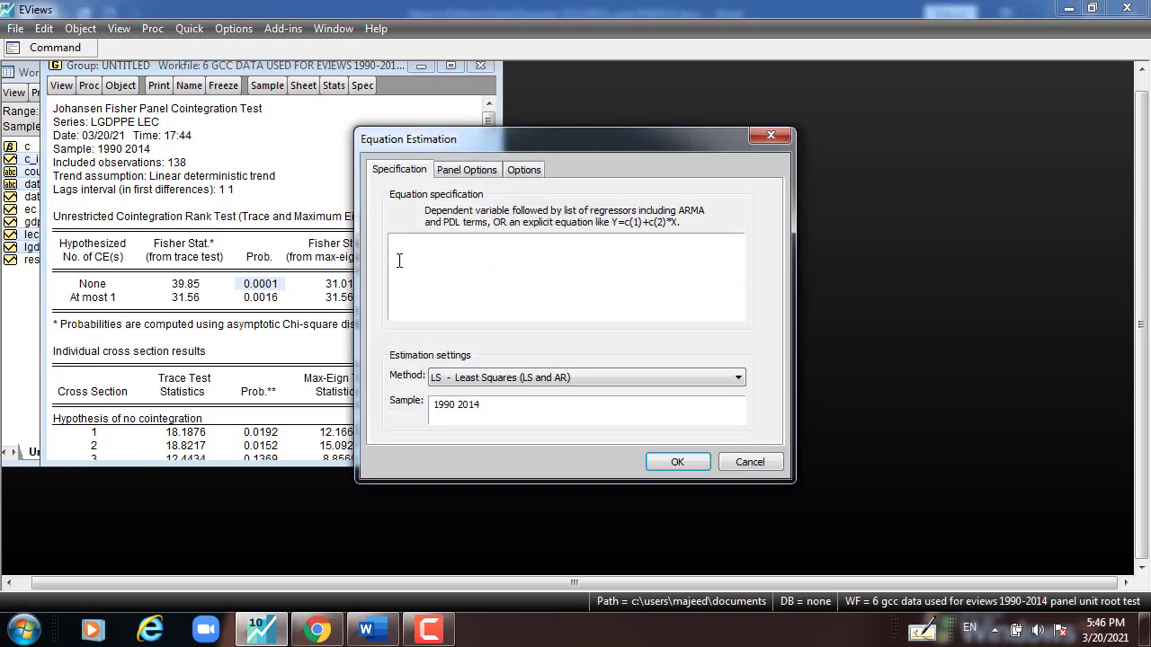
{"action": "type", "text": "lgdppe c lec"}
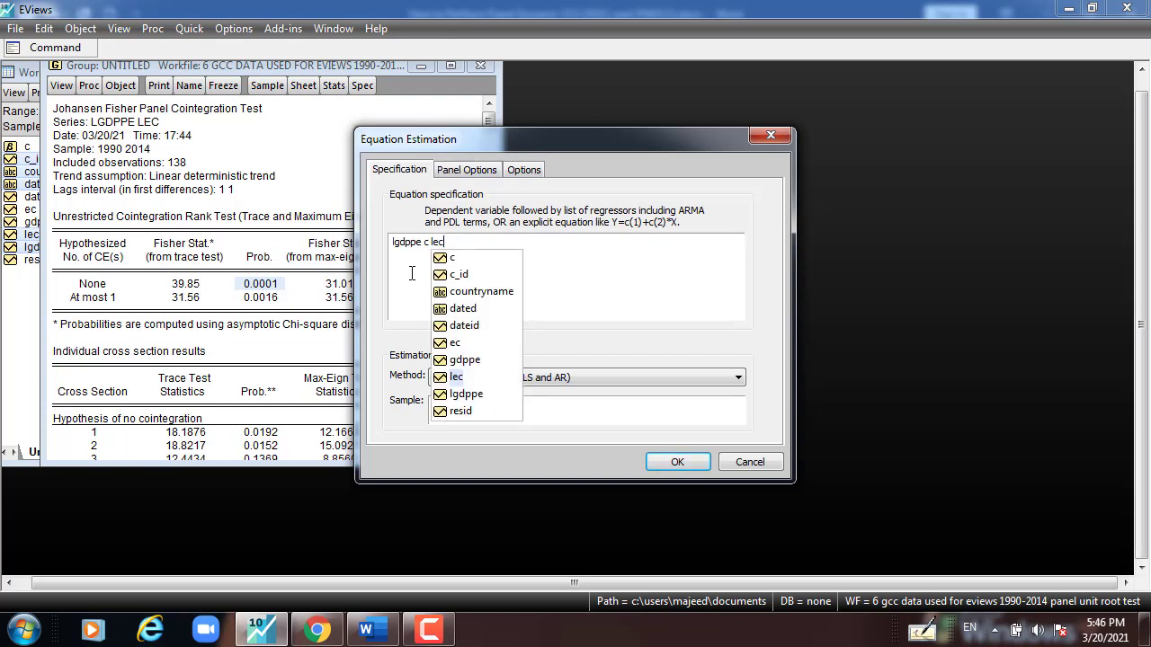
{"action": "left_click", "coordinate": [549, 278]}
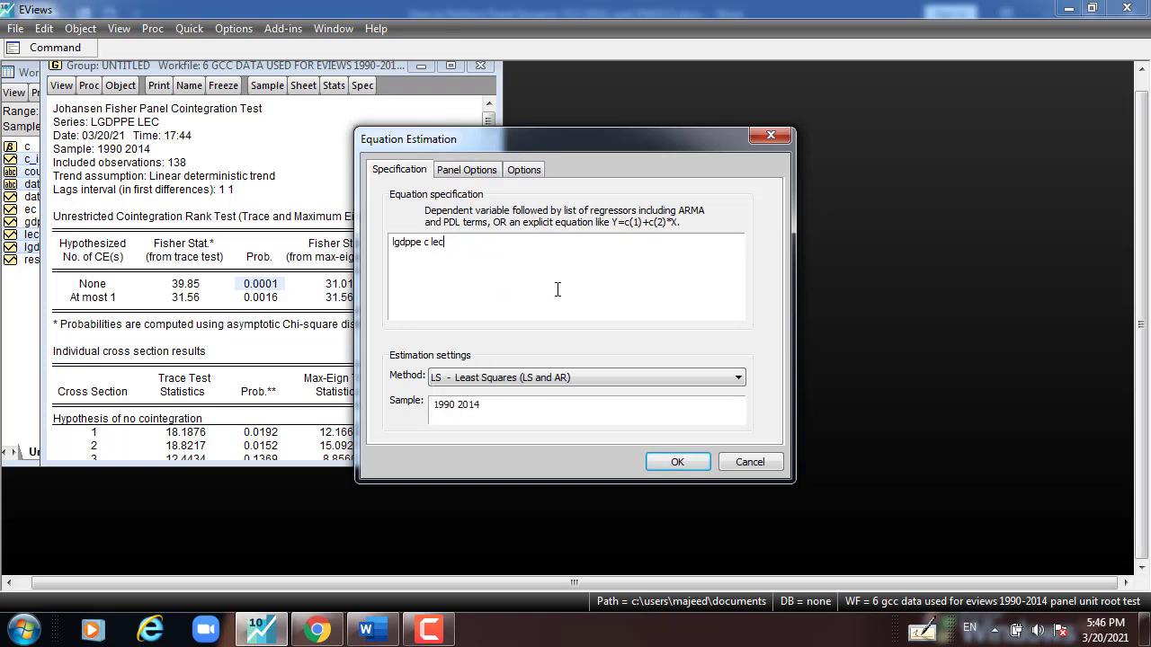
{"action": "left_click", "coordinate": [523, 378]}
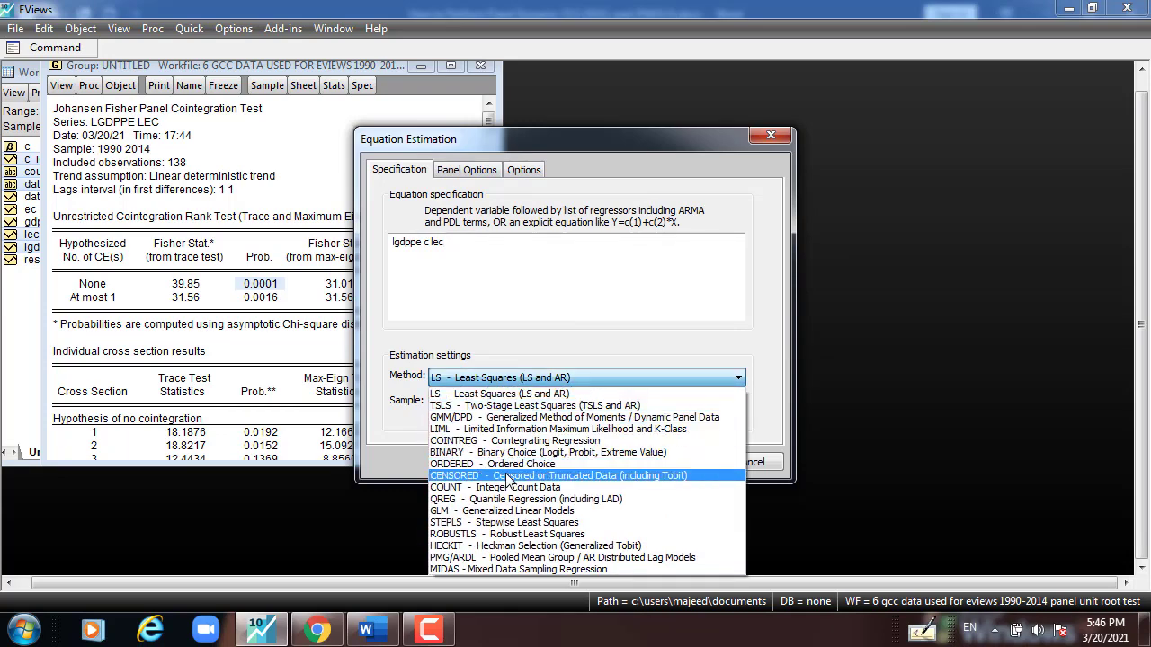
{"action": "left_click", "coordinate": [504, 442]}
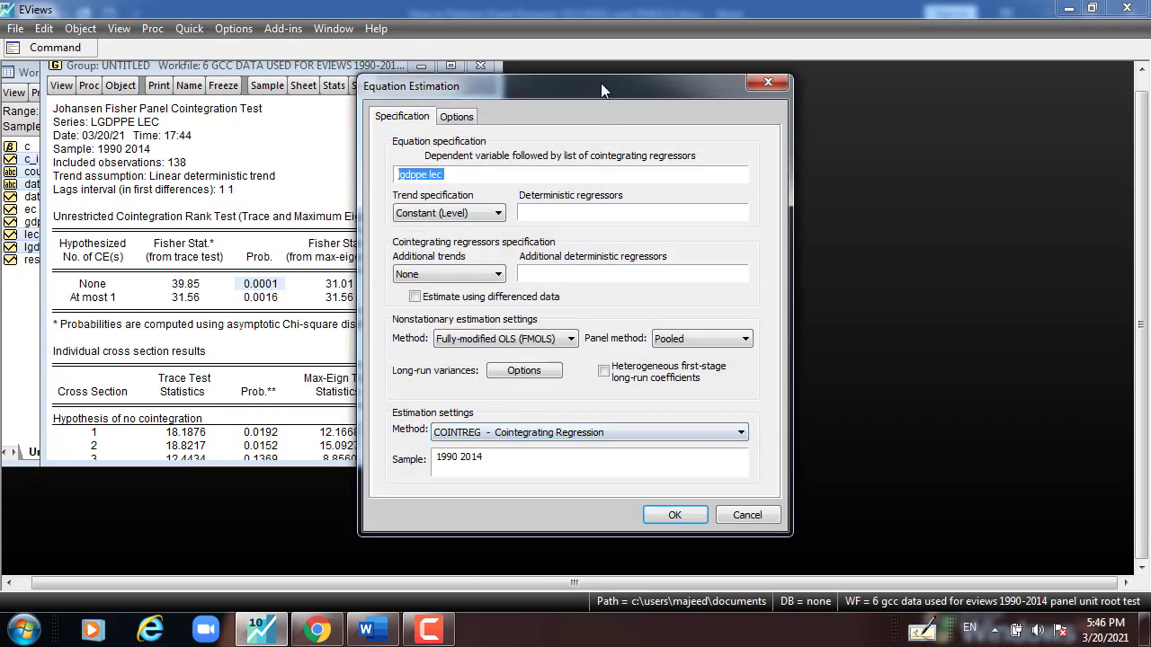
- Estimate the lgdppe lec cointegrating regression by fully-modified OLS (FMOLS) with the Grouped panel method and a Constant (Level) trend
{"action": "left_click_drag", "start_coordinate": [600, 80], "coordinate": [366, 68]}
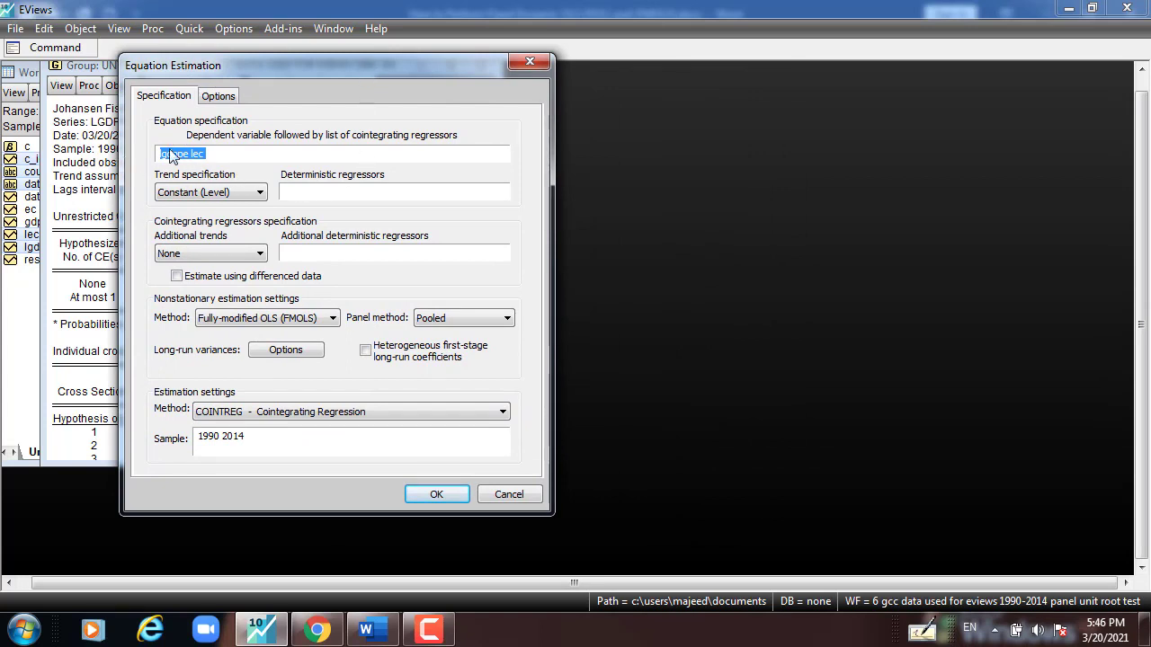
{"action": "left_click", "coordinate": [178, 159]}
{"action": "left_click_drag", "start_coordinate": [207, 155], "coordinate": [188, 158]}
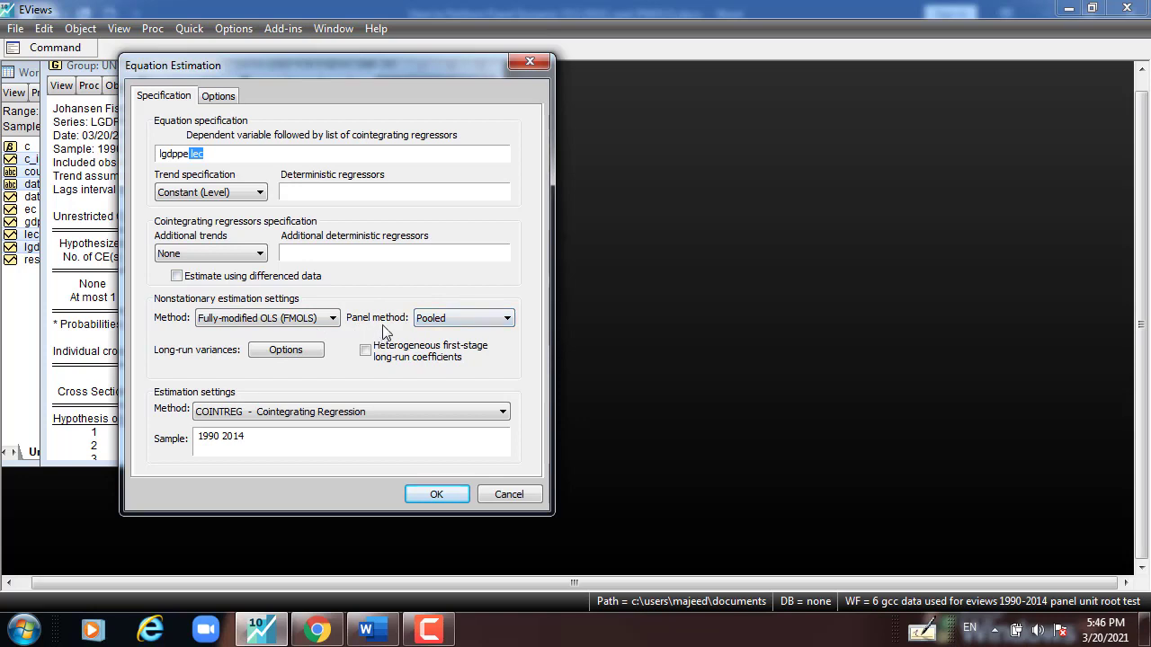
{"action": "left_click", "coordinate": [508, 321]}
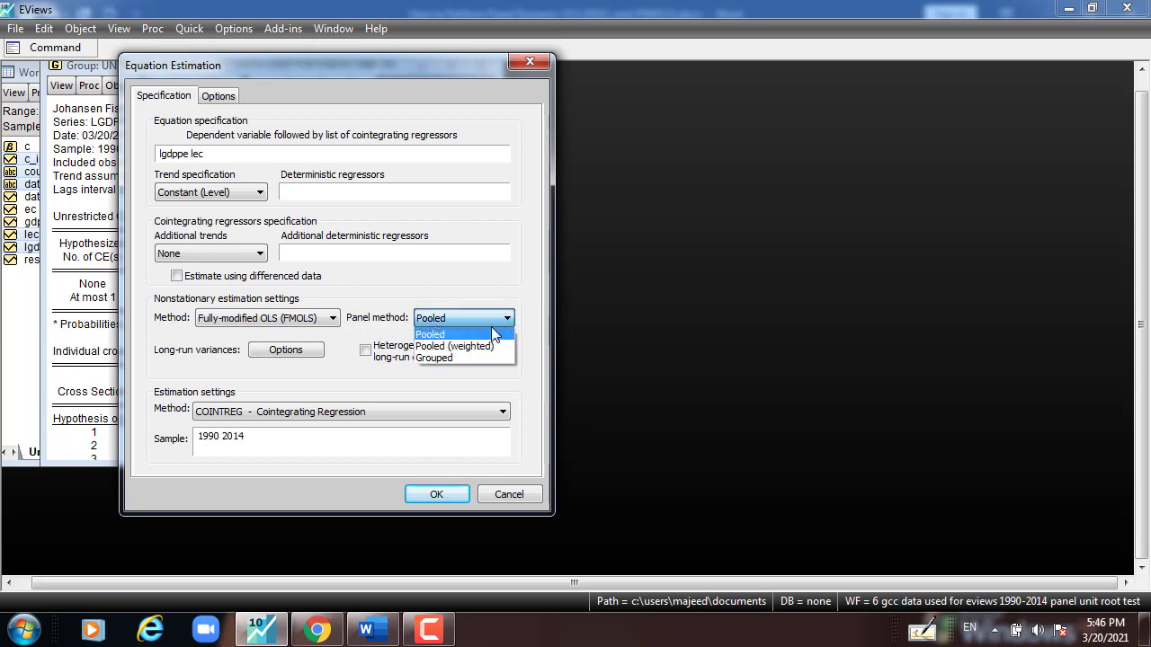
{"action": "left_click", "coordinate": [450, 356]}
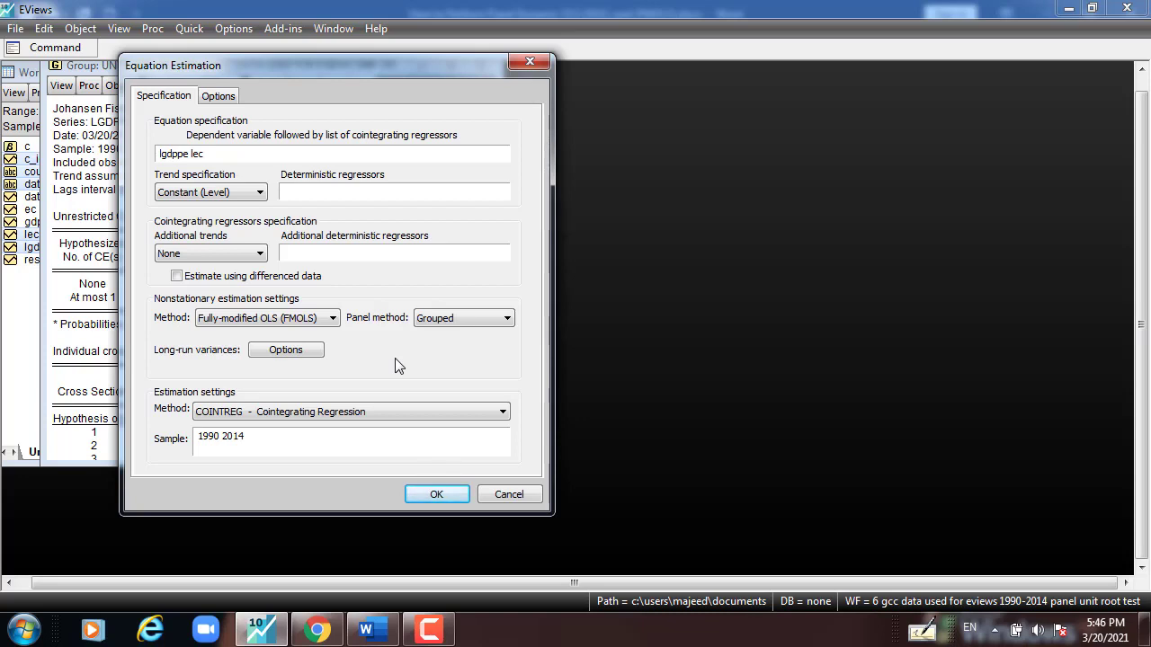
{"action": "left_click", "coordinate": [210, 196]}
{"action": "left_click", "coordinate": [436, 495]}
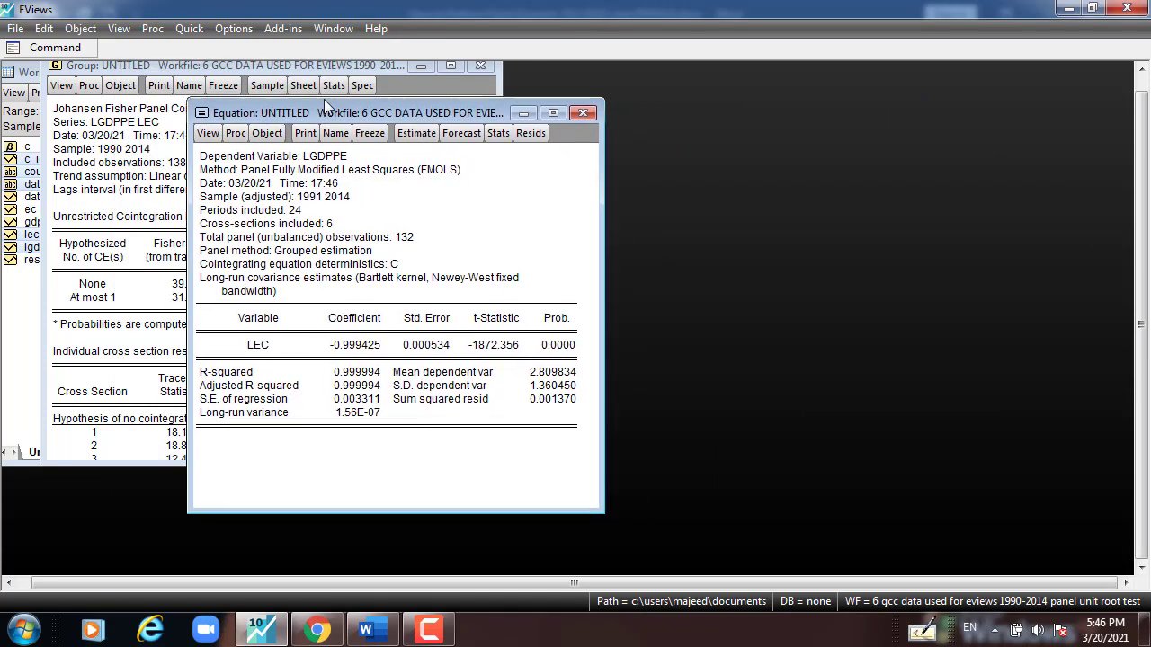
- Examine the coefficient and probability of LEC in the Panel FMOLS estimation output
{"action": "left_click_drag", "start_coordinate": [720, 101], "coordinate": [234, 74]}
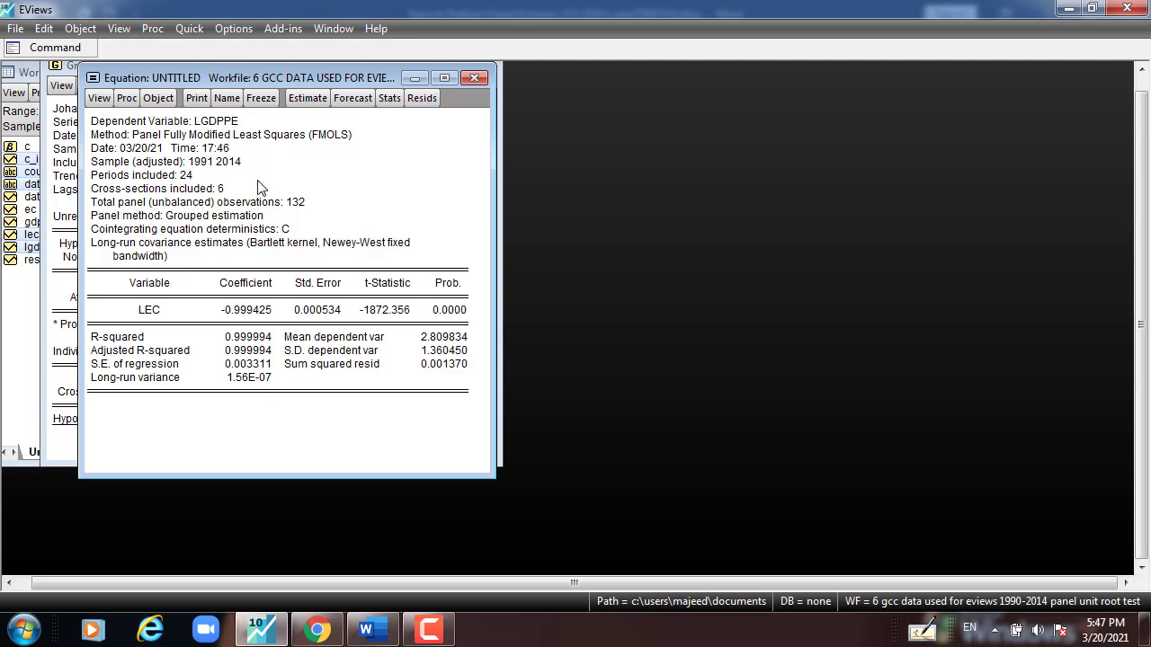
{"action": "left_click", "coordinate": [237, 311]}
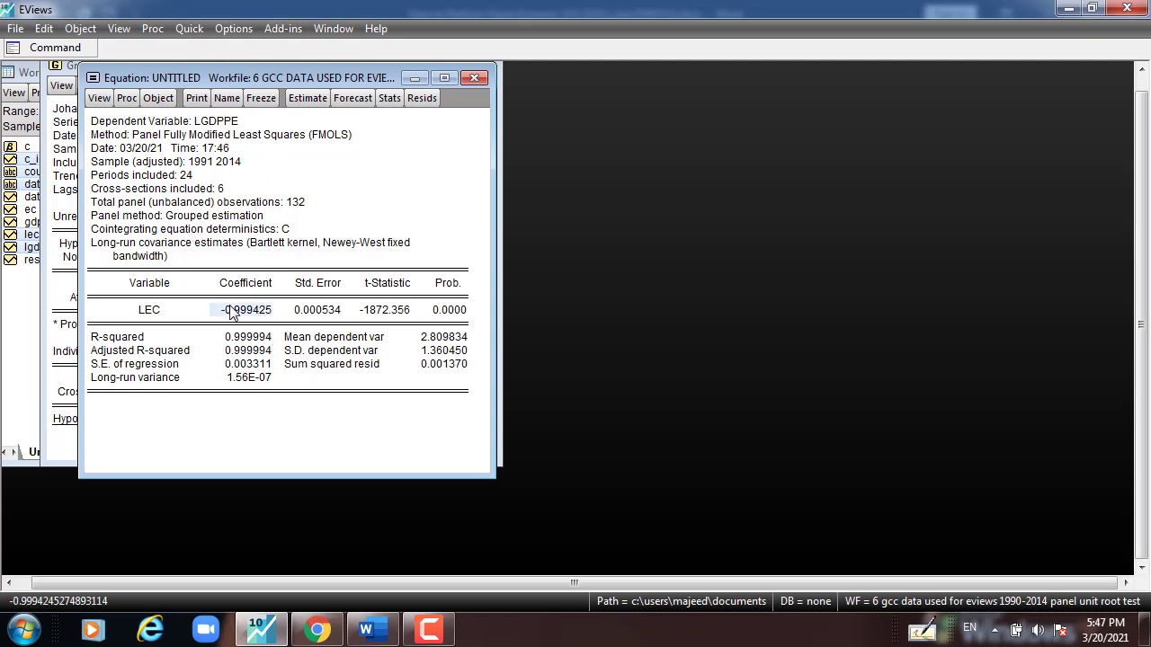
{"action": "left_click_drag", "start_coordinate": [460, 268], "coordinate": [462, 314]}
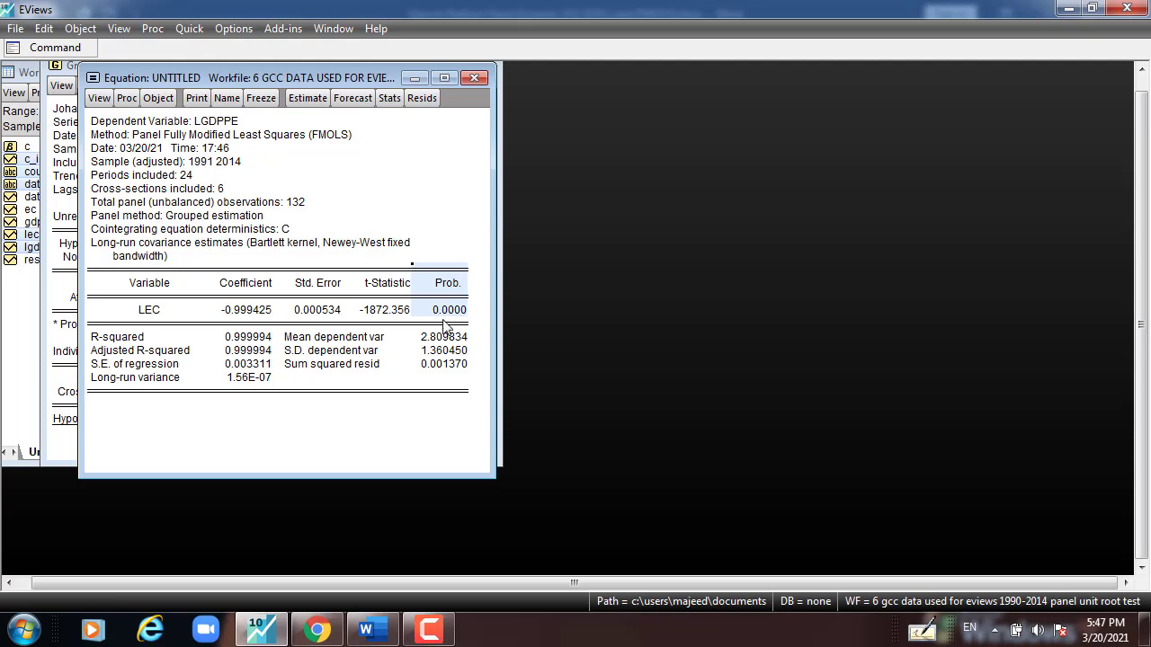
{"action": "left_click", "coordinate": [150, 312]}
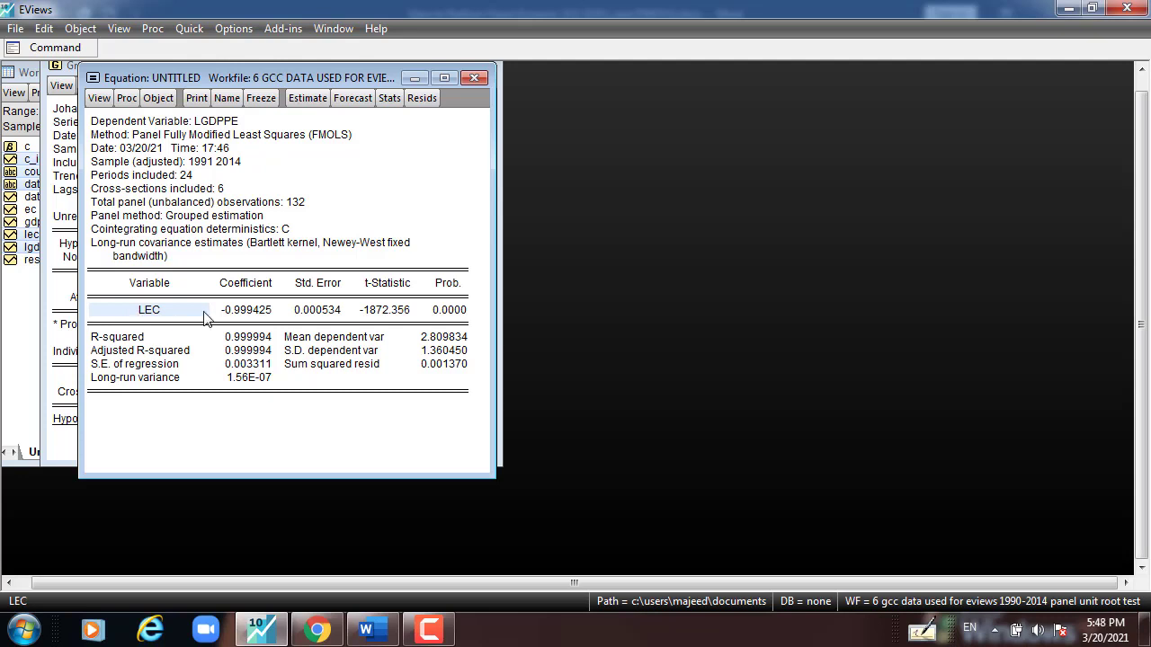
{"action": "left_click", "coordinate": [255, 313]}
{"action": "left_click", "coordinate": [452, 312]}
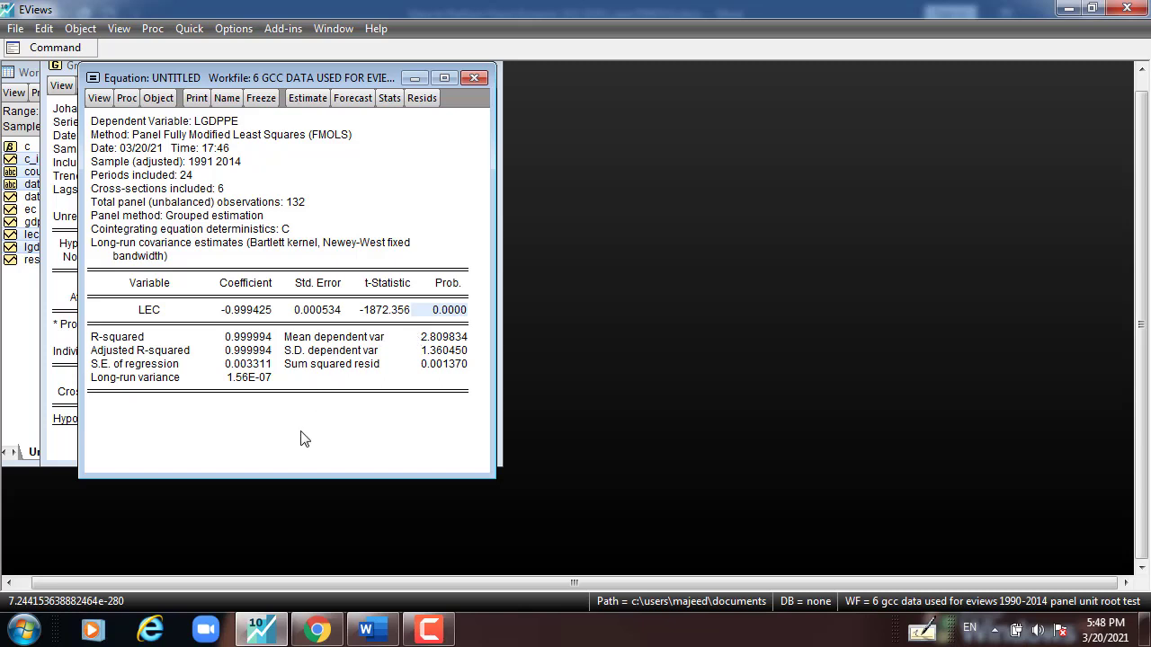
{"action": "left_click", "coordinate": [143, 312]}
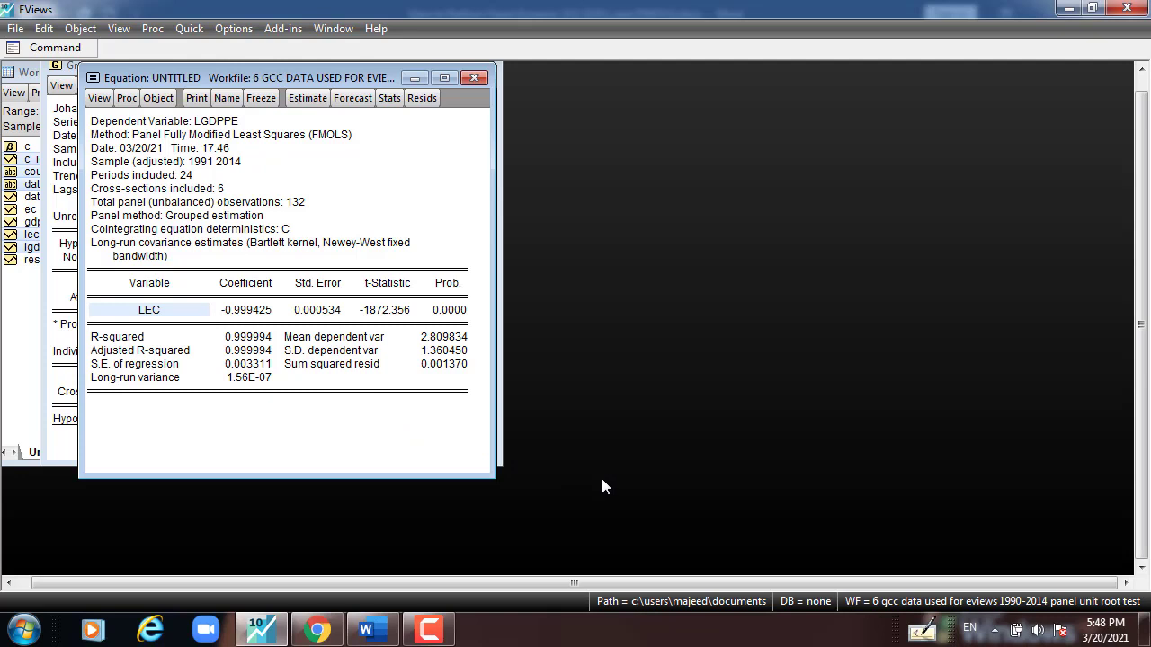
{"action": "left_click", "coordinate": [429, 629]}
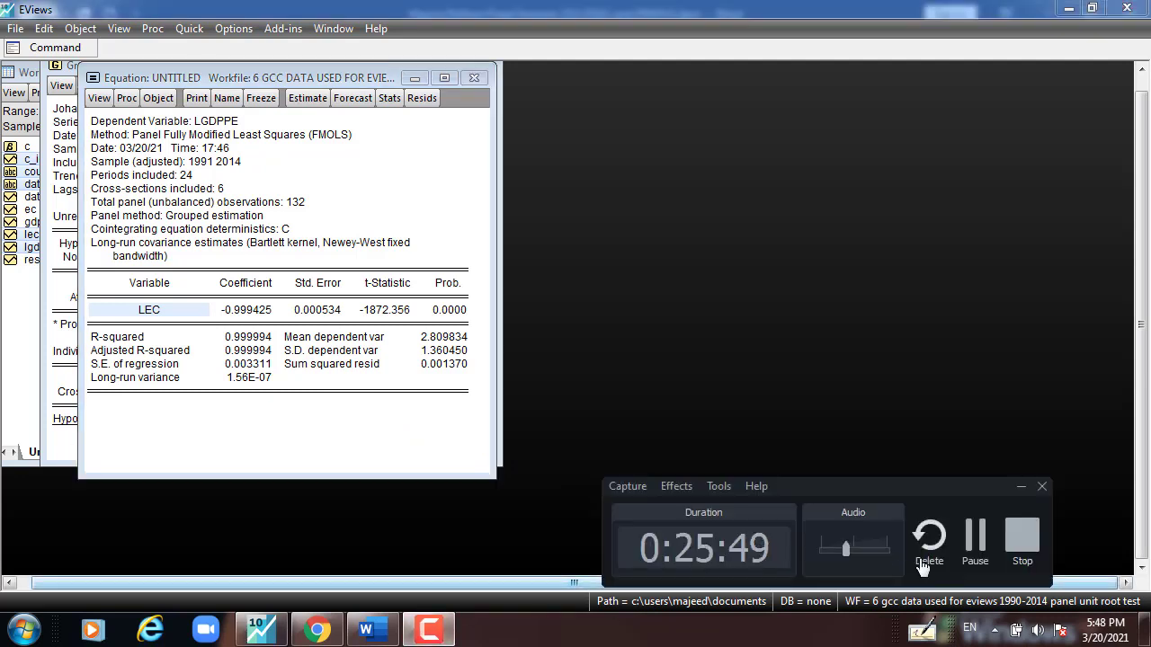